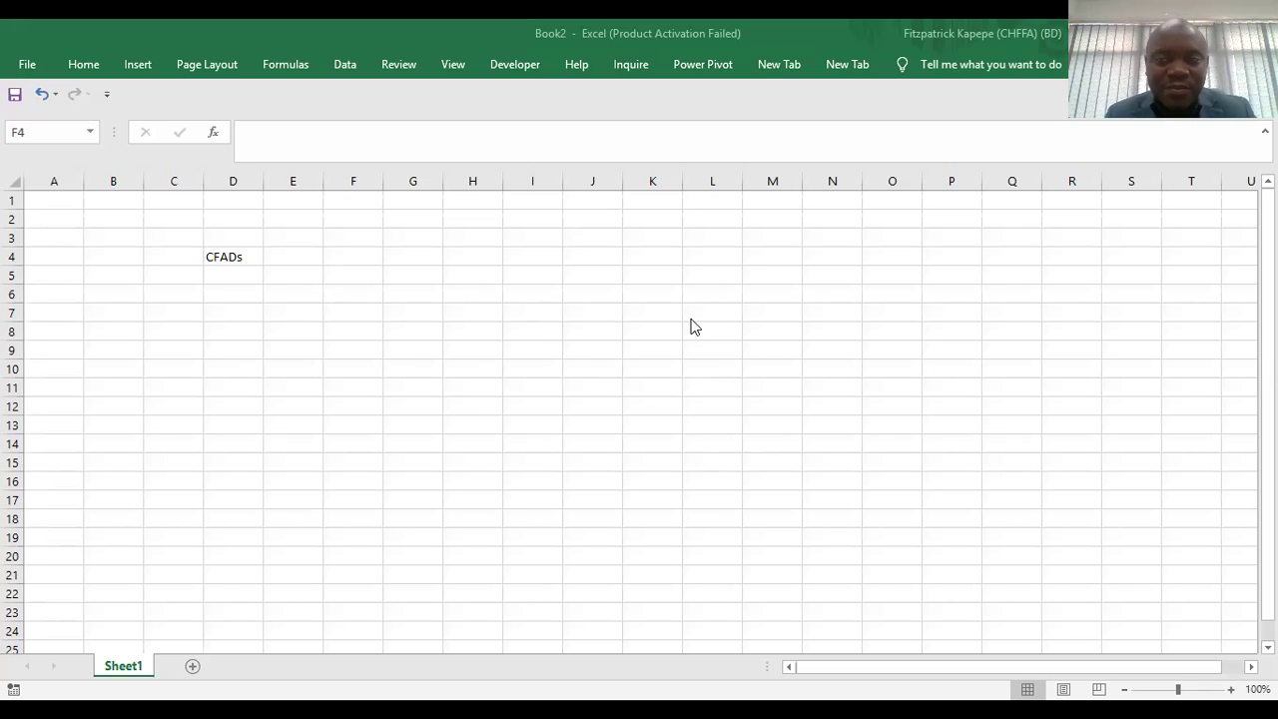
Enter 2022 as the first year heading in cell E3.
double_click(288, 242)
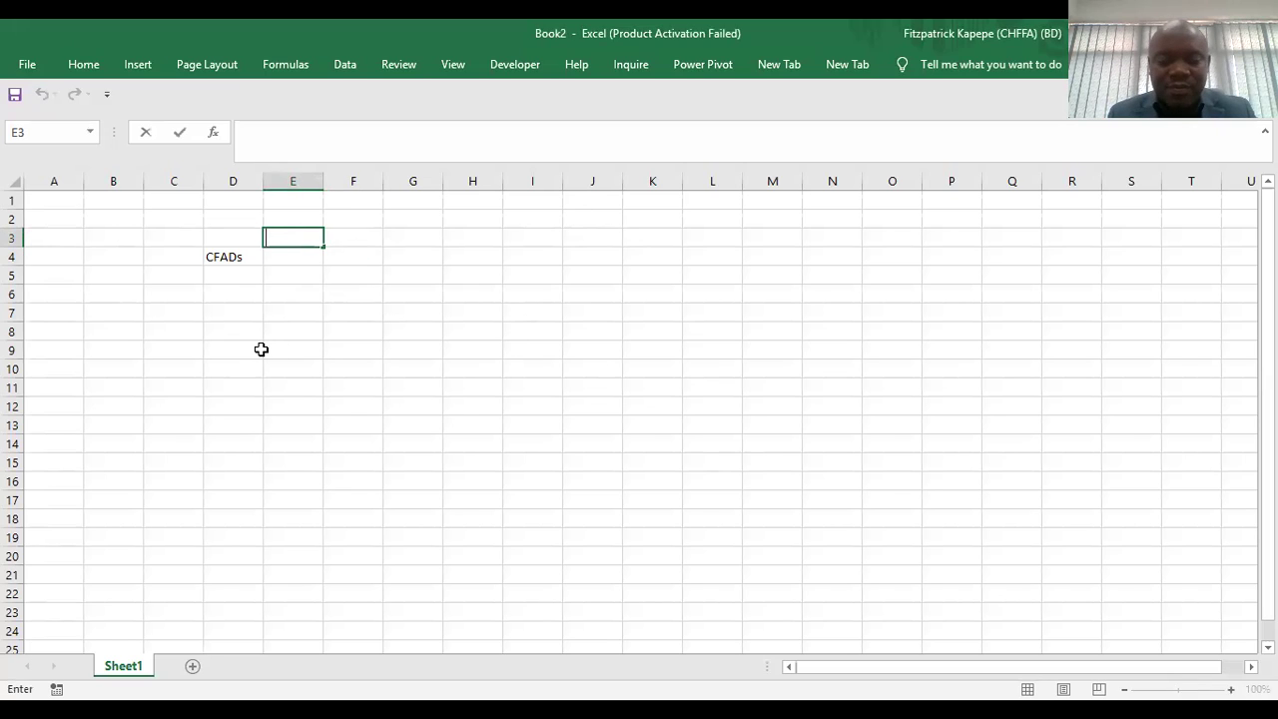
type("1")
key("BackSpace")
type("2022")
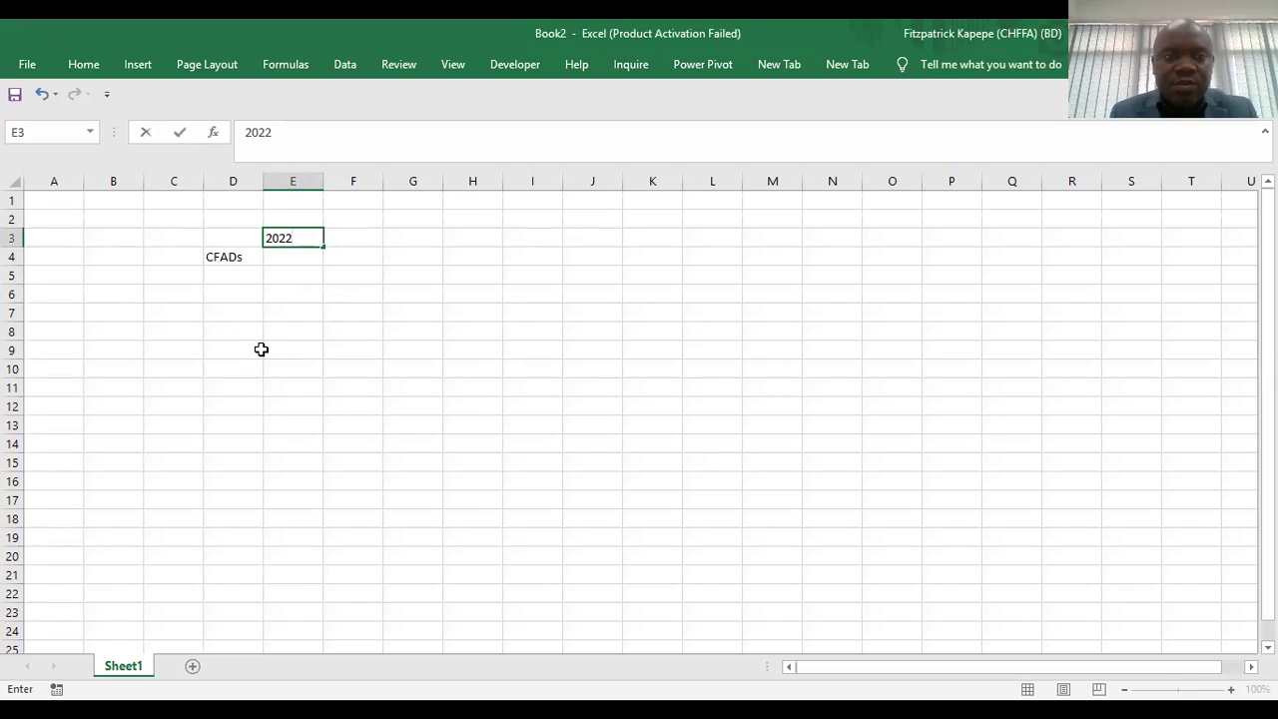
Enter the formula =E3+1 in cell F3 to calculate the following year.
key("Right")
key("Right")
key("Right")
key("Left")
key("Left")
key("Left")
key("Right")
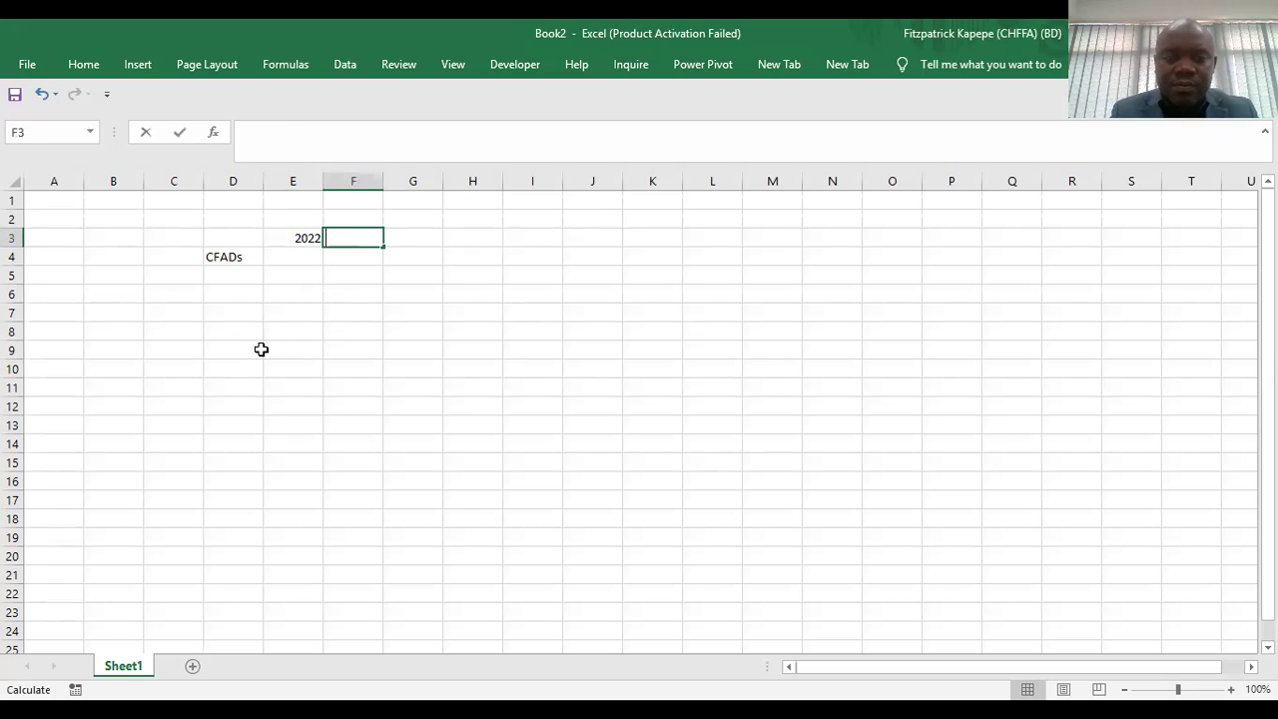
type("=")
left_click(294, 238)
type("+1")
key("Return")
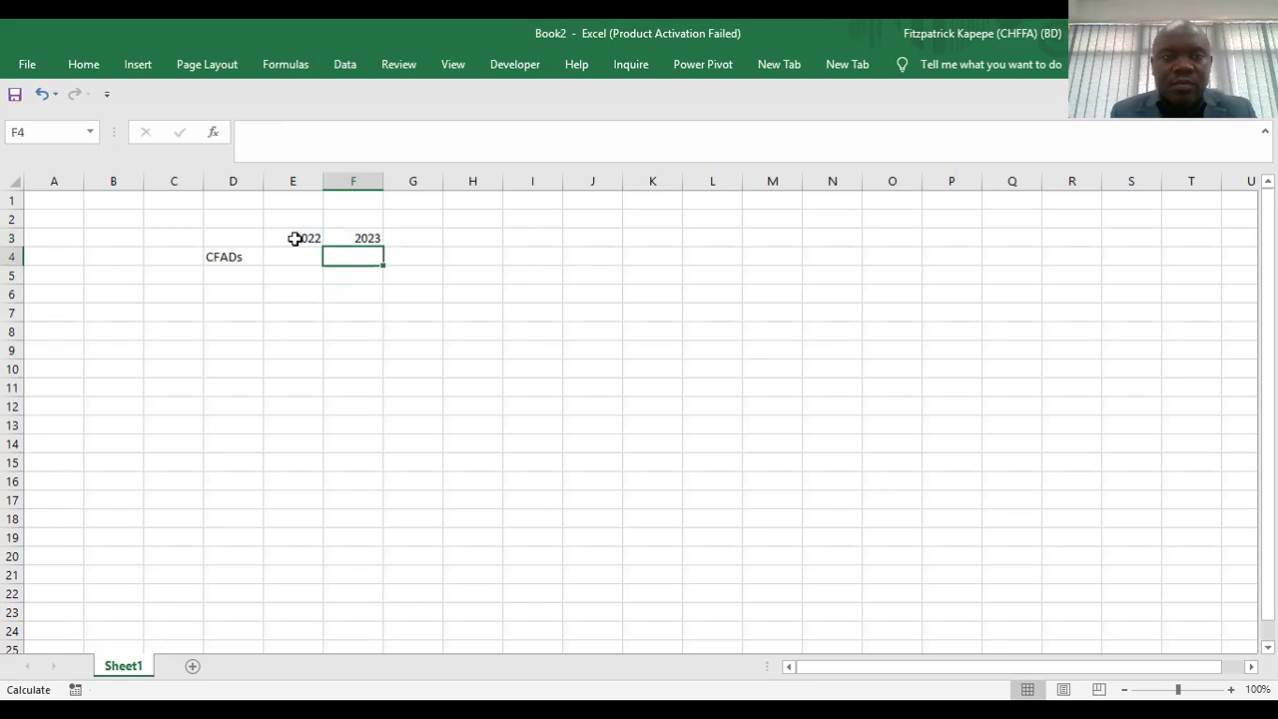
Fill the year formula from F3 across to J3.
key("Up")
key("shift+Right")
key("shift+Right")
key("shift+Right")
key("shift+Right")
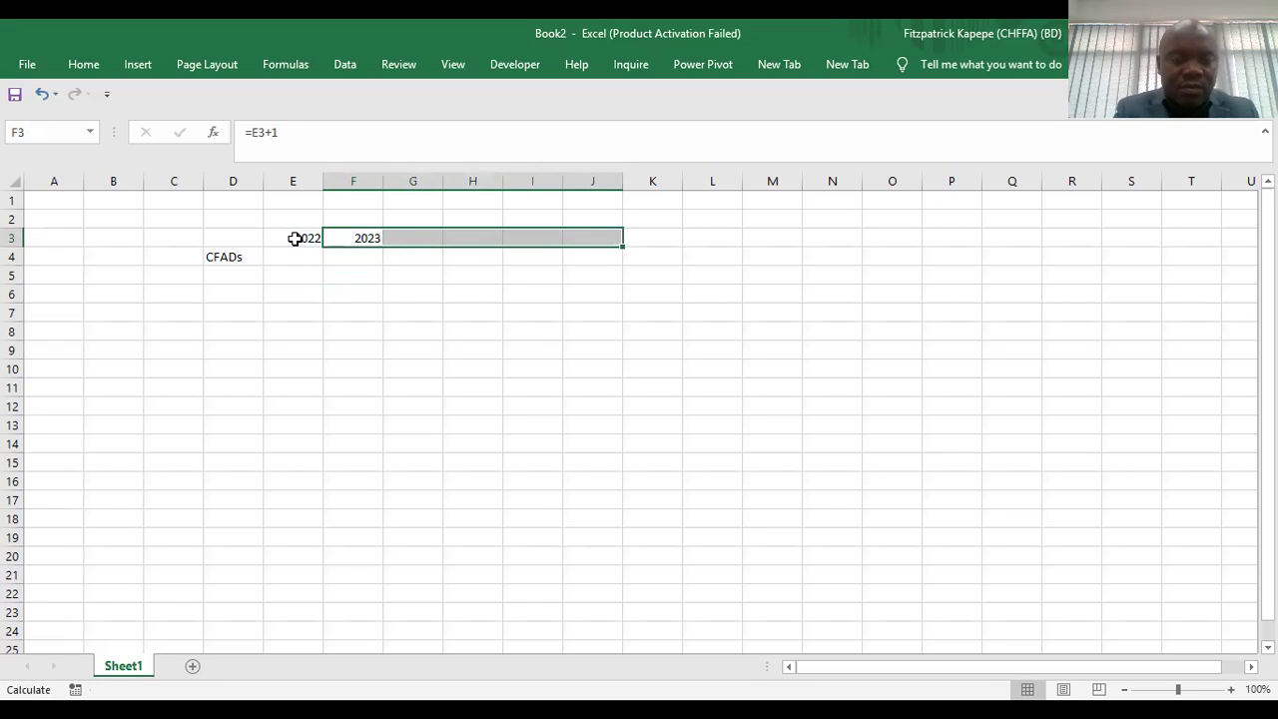
key("ctrl+r")
Apply the custom number format "FY" General to the year headings in E3:J3.
left_click(294, 238)
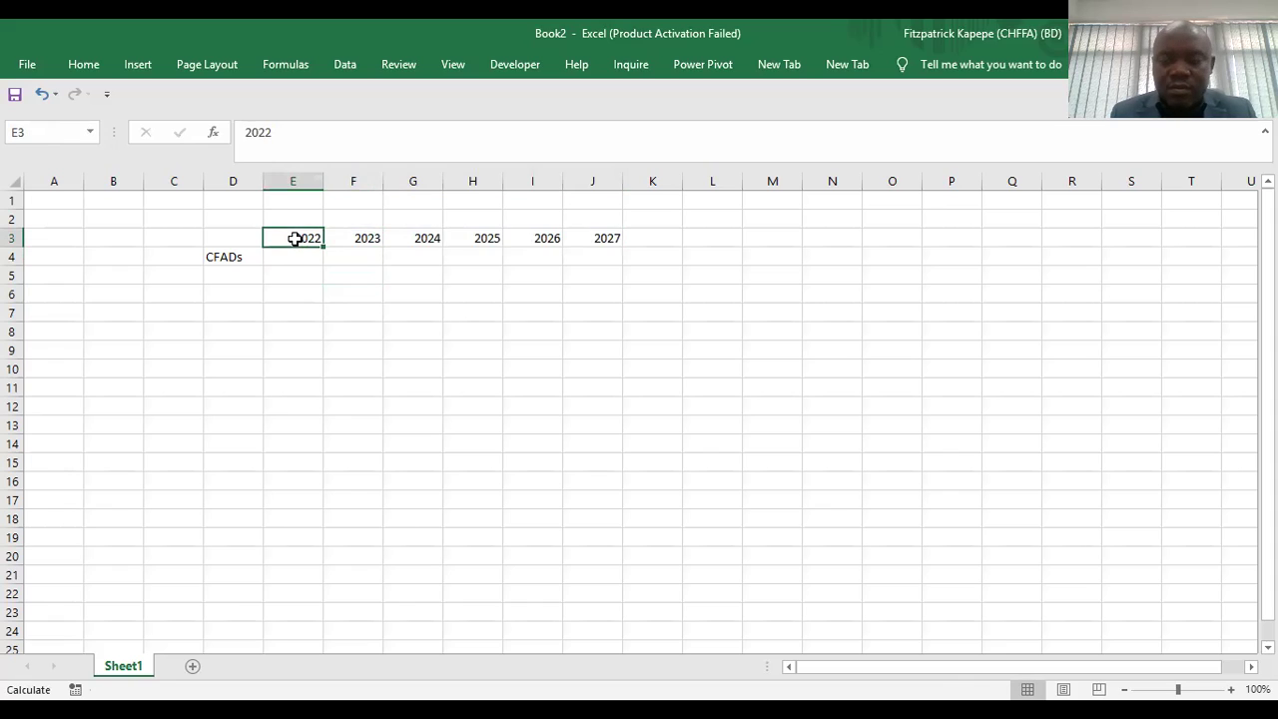
key("ctrl+shift+Right")
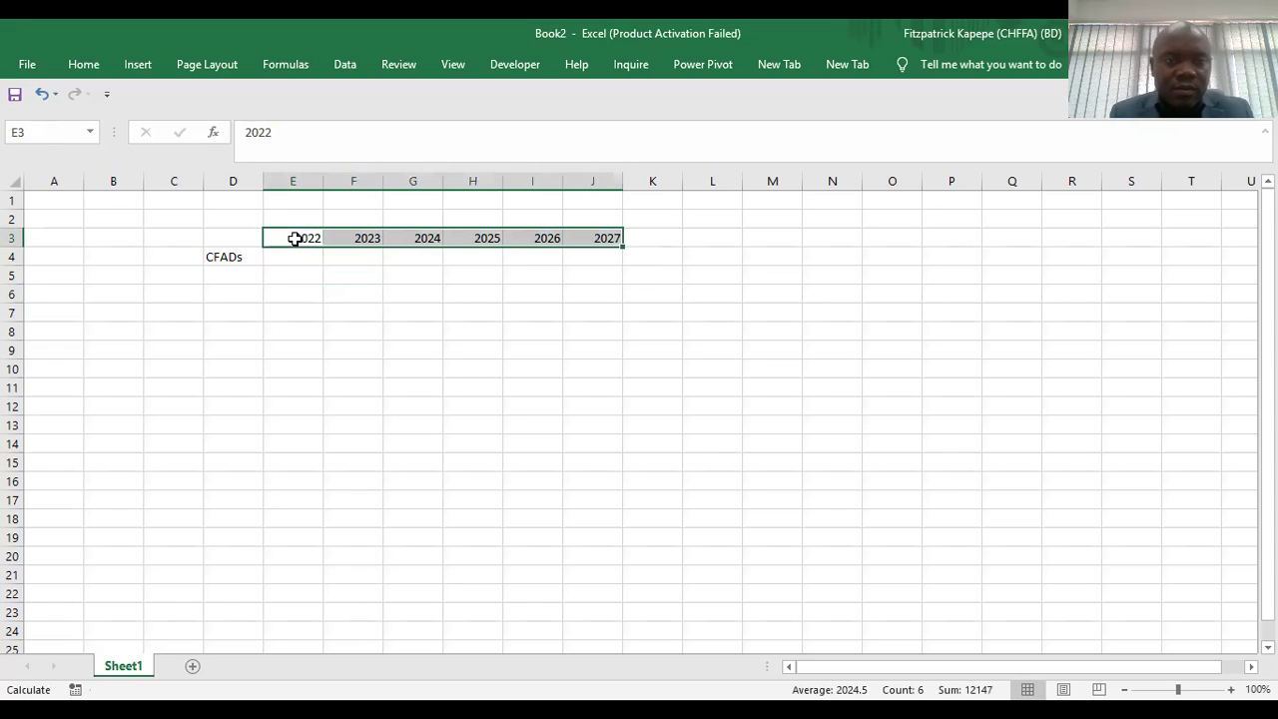
key("ctrl+1")
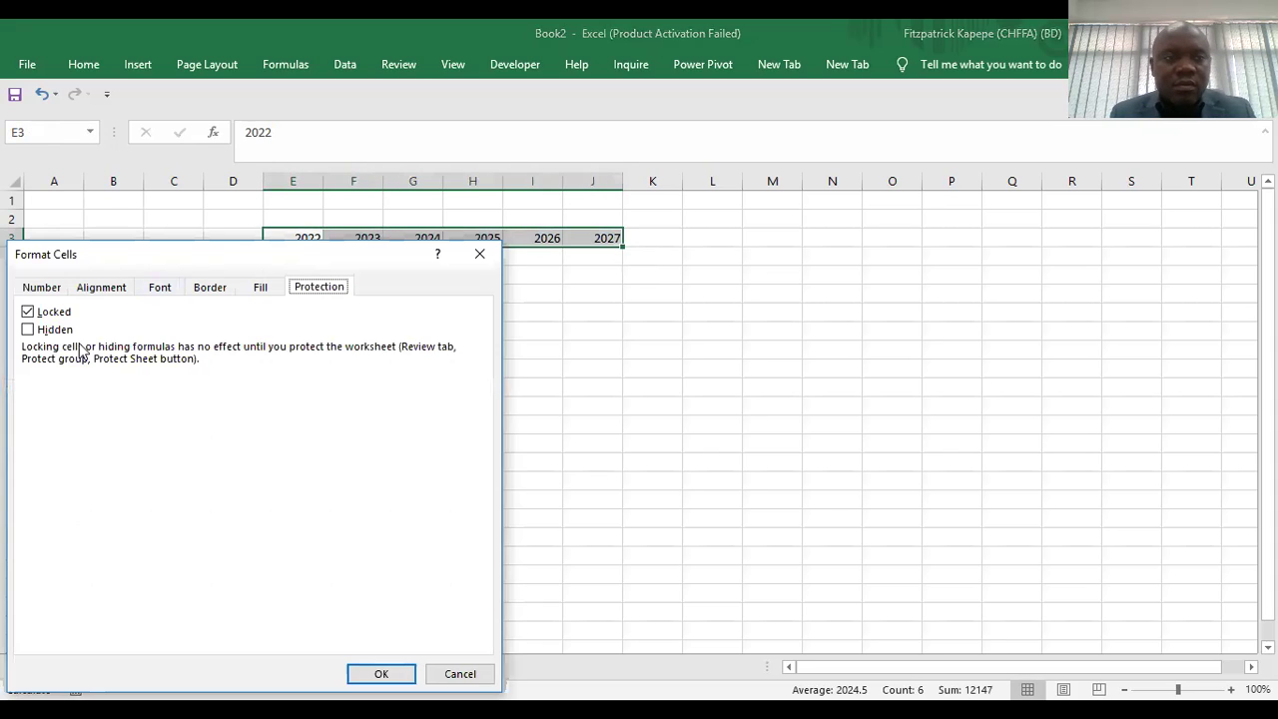
left_click(35, 288)
left_click(38, 462)
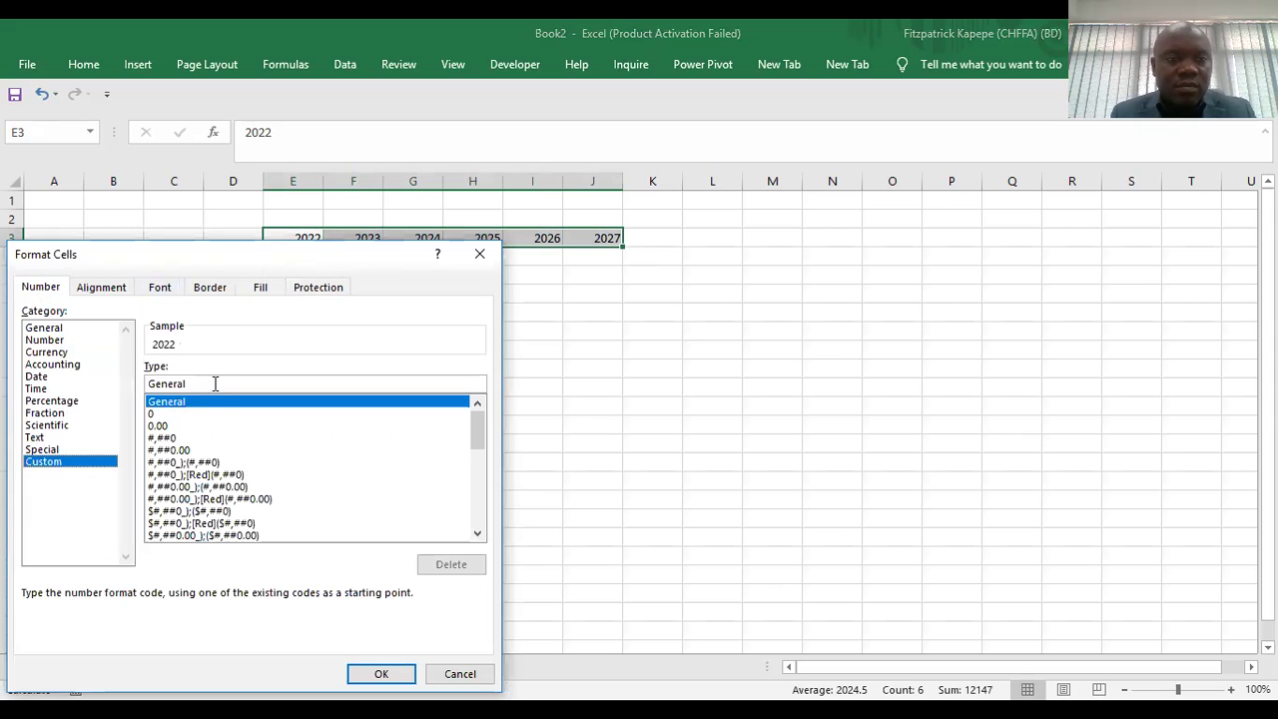
left_click(153, 383)
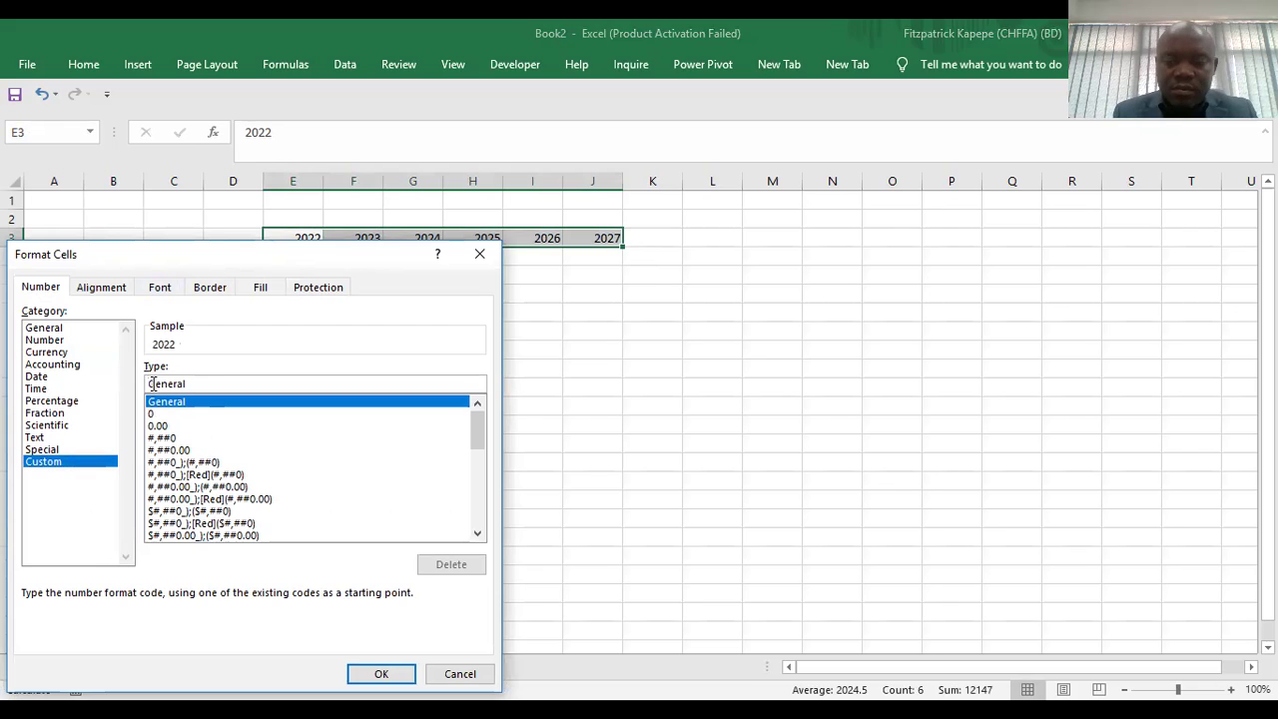
type("\"FY\"")
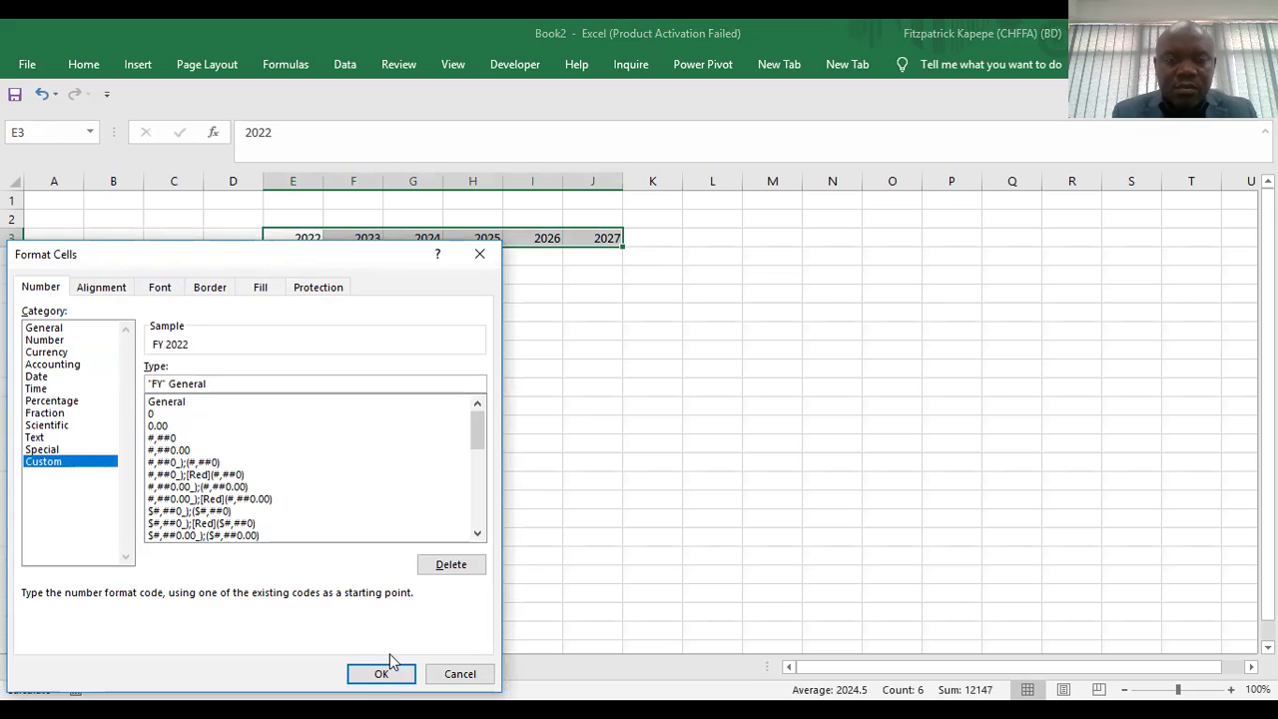
left_click(381, 673)
left_click(462, 363)
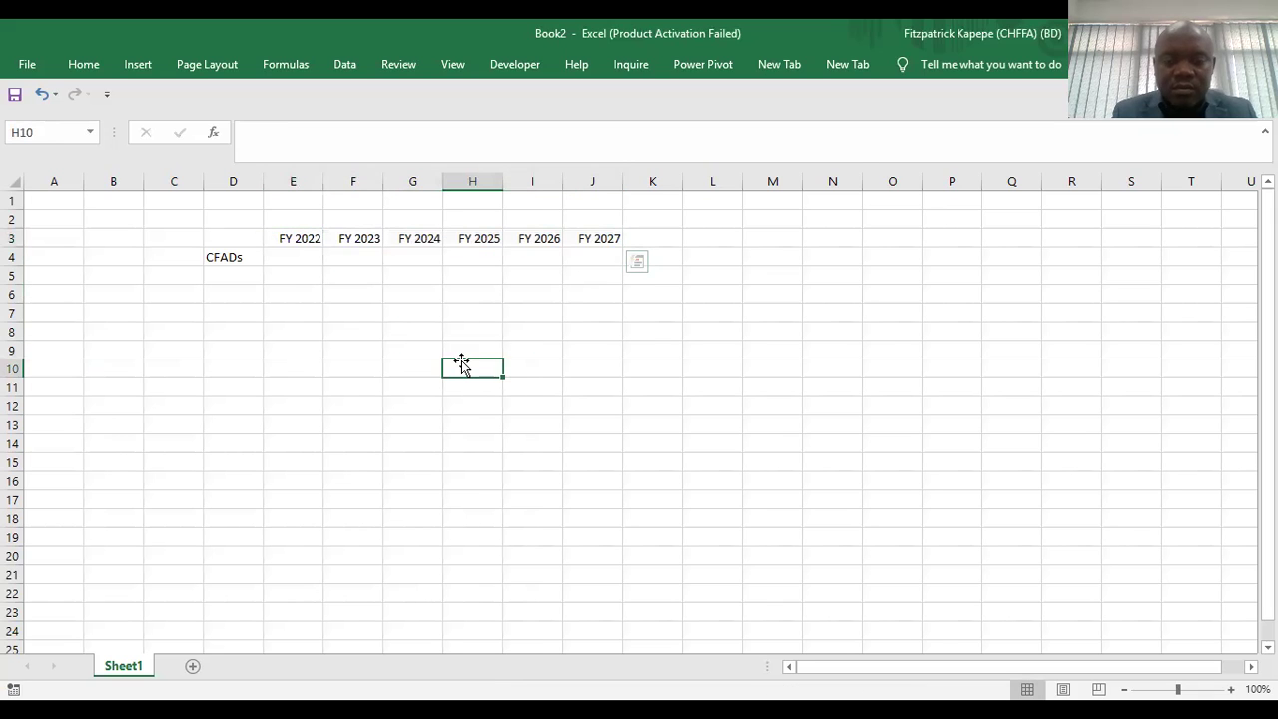
Hide the worksheet gridlines.
key("alt+p")
key("v")
key("g")
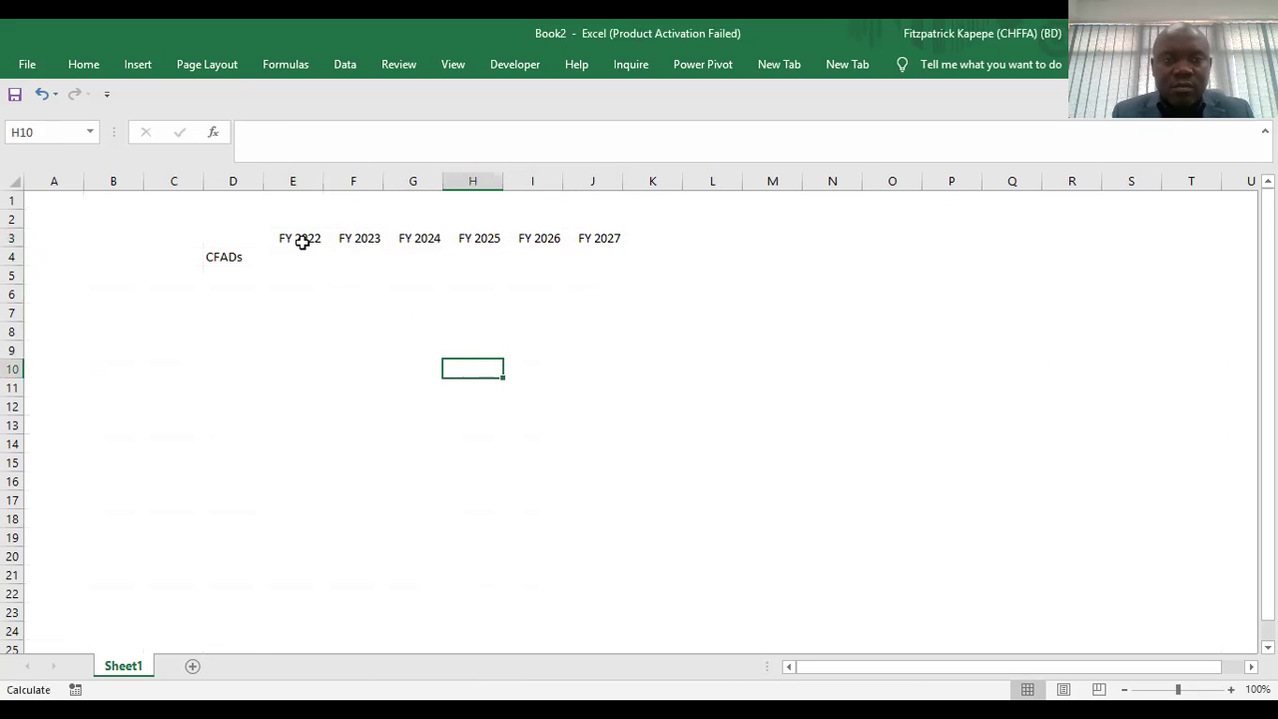
Format the year headings in E3:J3 with an outline border and a light grey fill.
left_click(303, 241)
key("shift+Right")
key("shift+Right")
key("shift+Right")
key("shift+Right")
key("shift+Right")
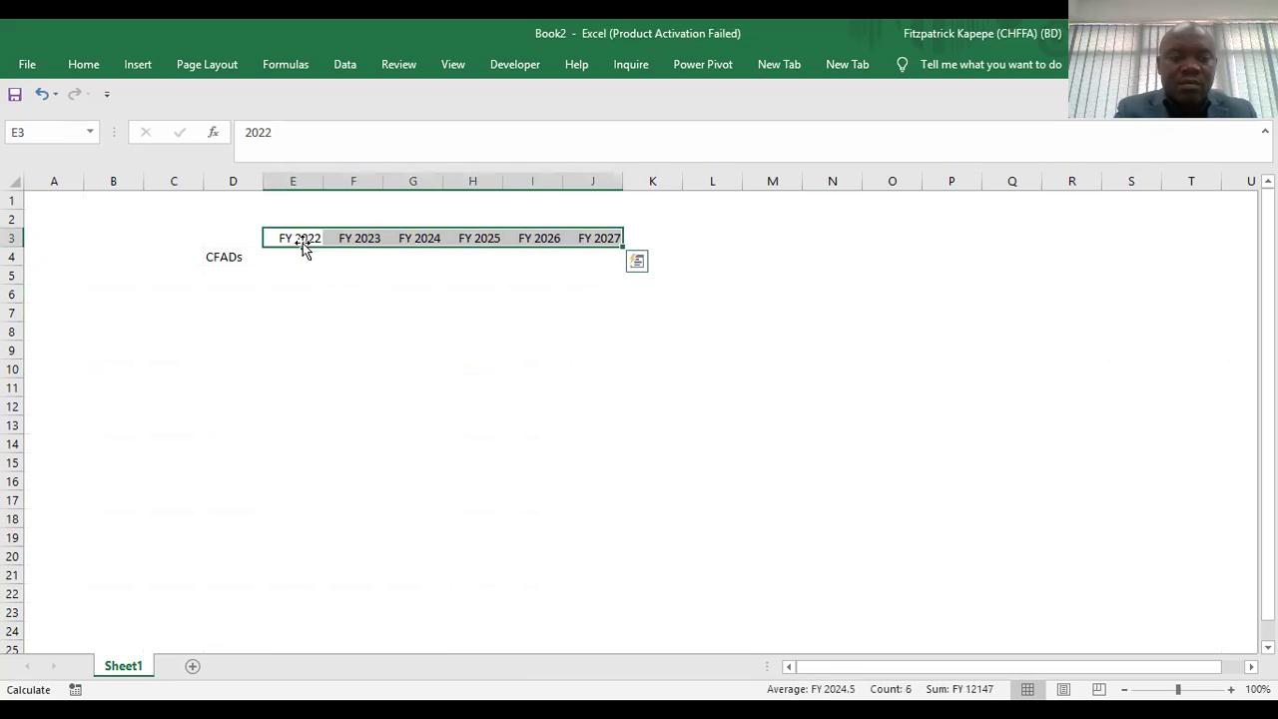
key("ctrl+1")
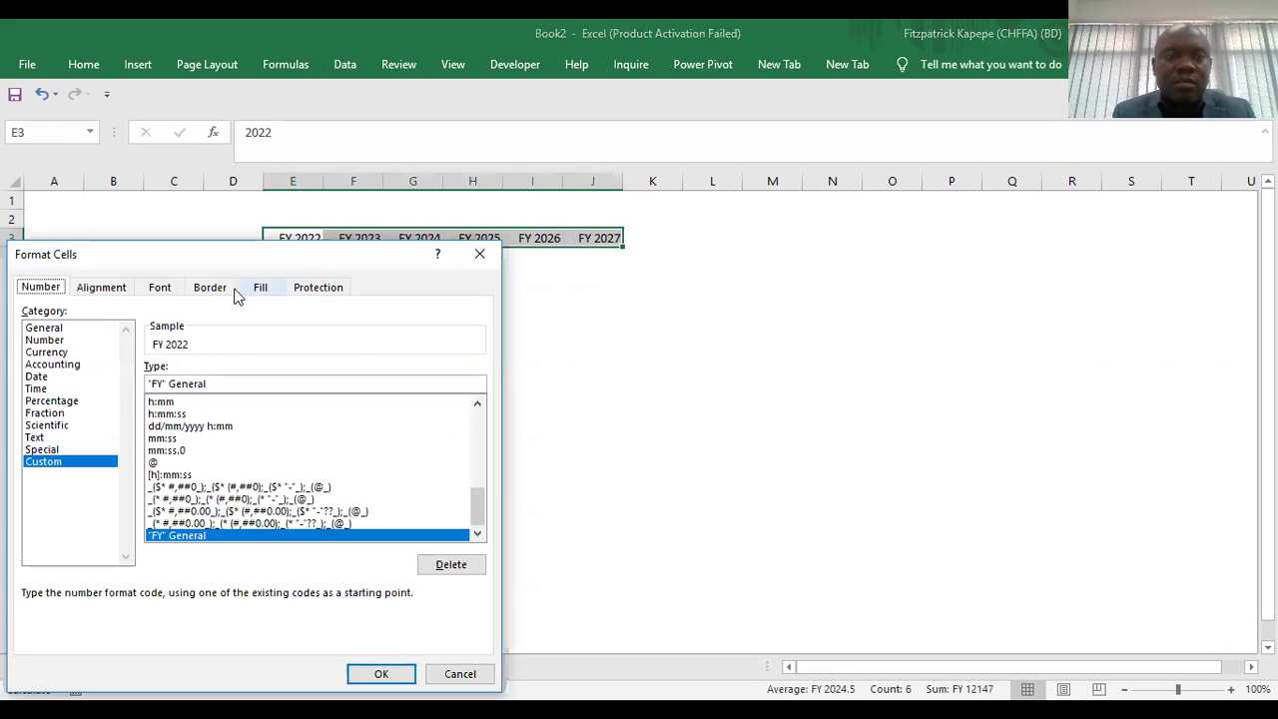
left_click(225, 288)
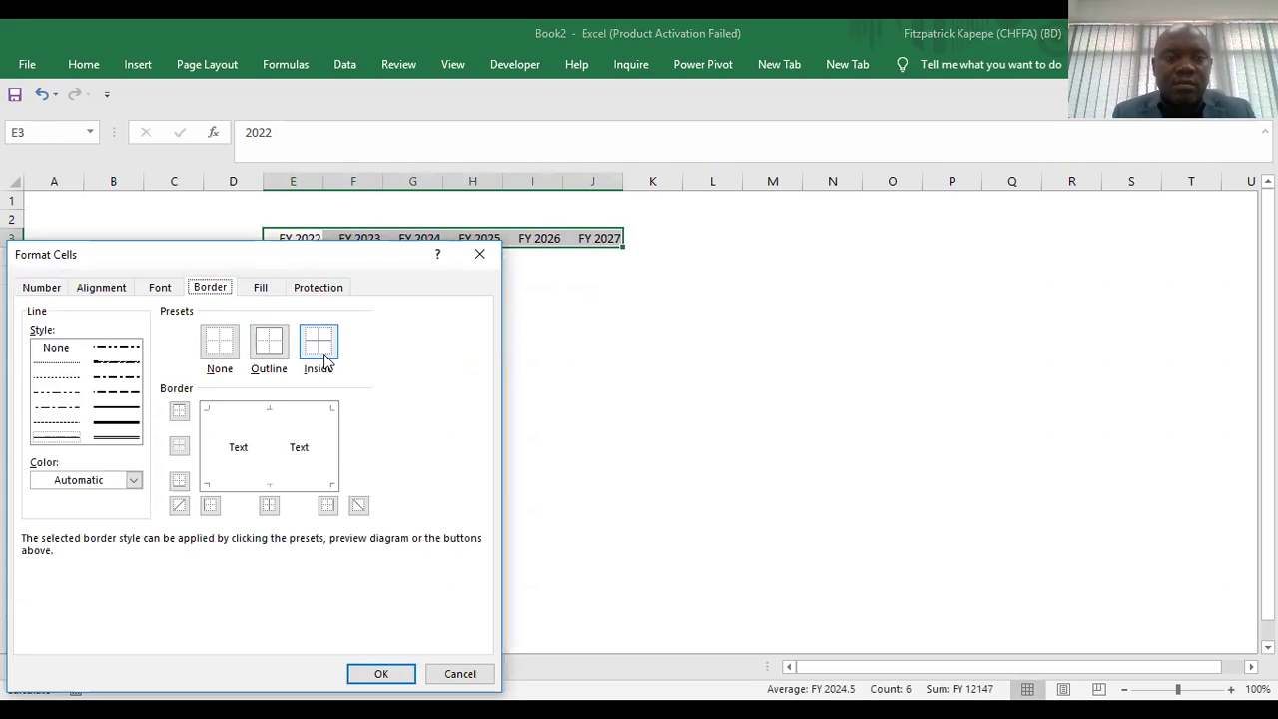
left_click(268, 339)
left_click(262, 288)
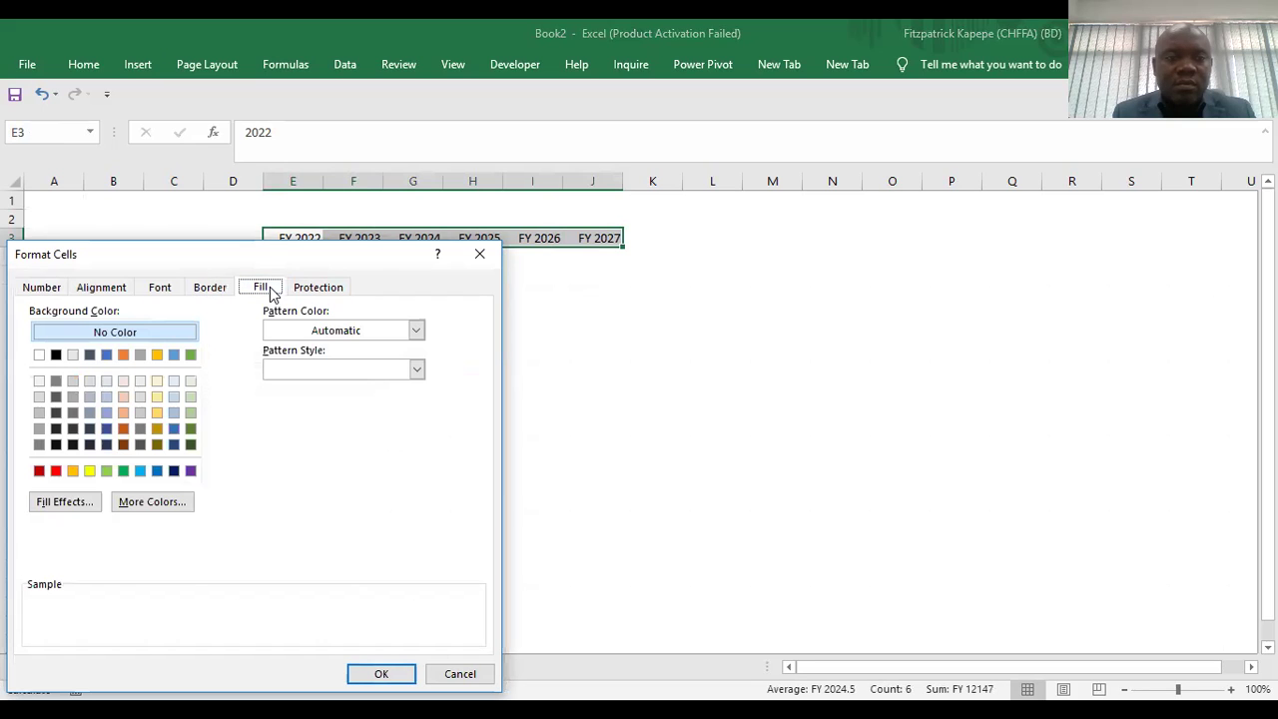
left_click(73, 380)
left_click(380, 674)
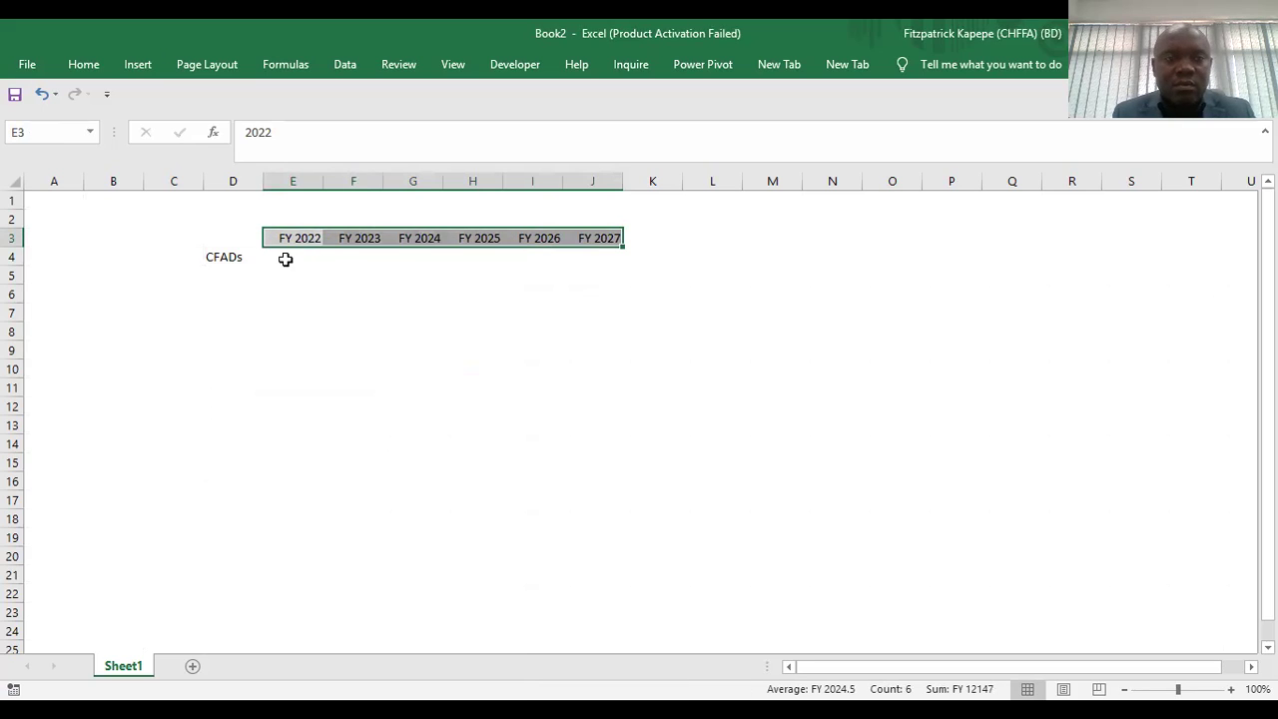
Fill the CFADs cells E4:J4 with the formula =RANDBETWEEN(2300,5000).
left_click(284, 260)
key("shift+Right")
key("shift+Right")
key("shift+Right")
key("shift+Right")
key("shift+Right")
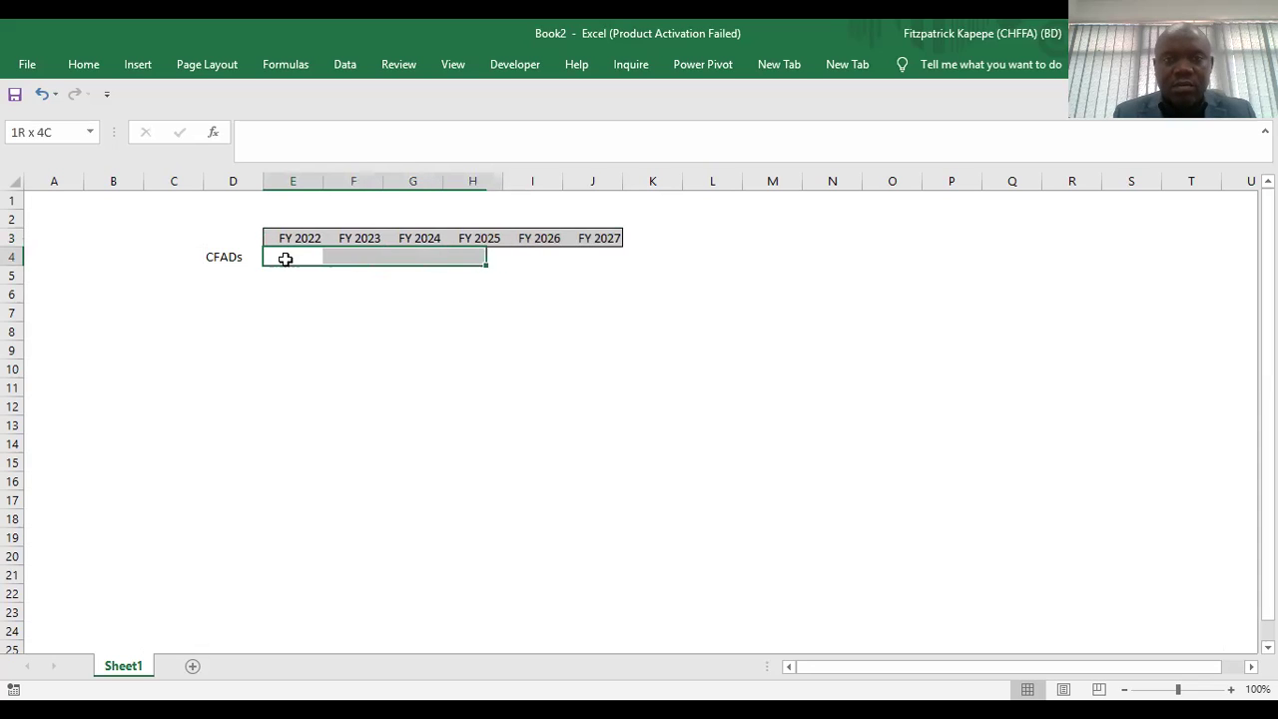
type("=r")
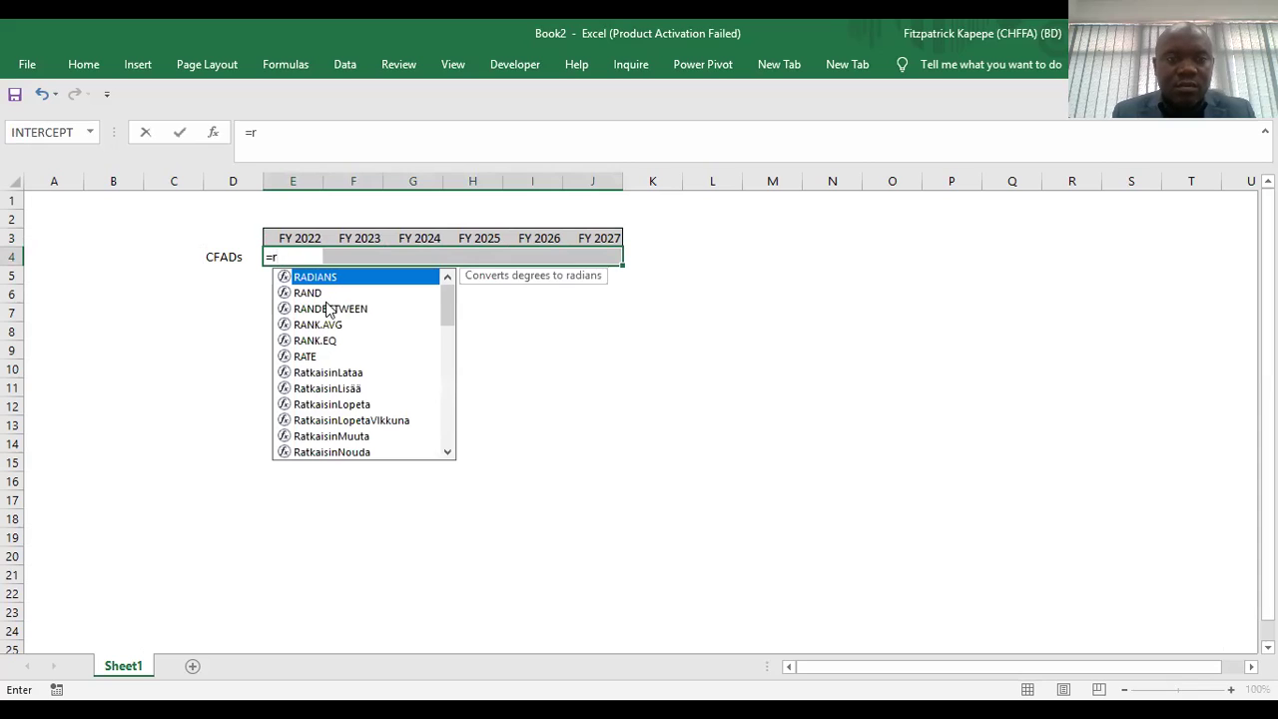
left_click(328, 309)
double_click(327, 308)
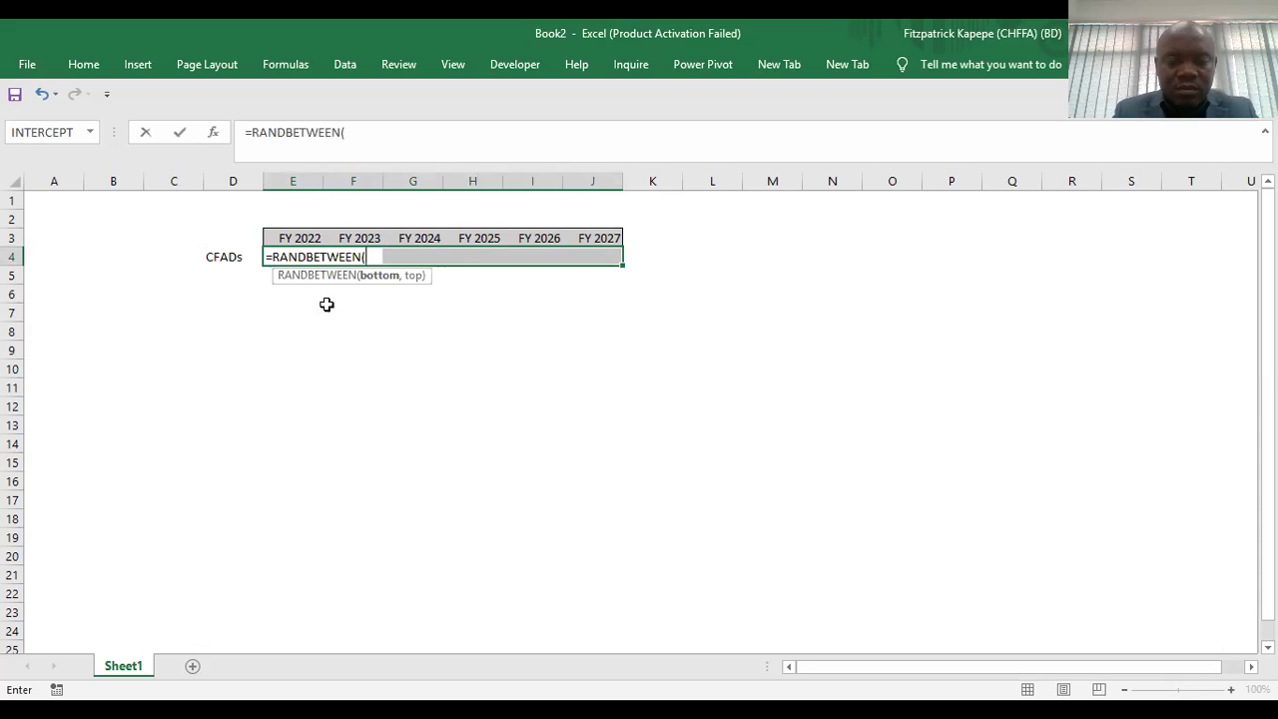
type("2300,5000")
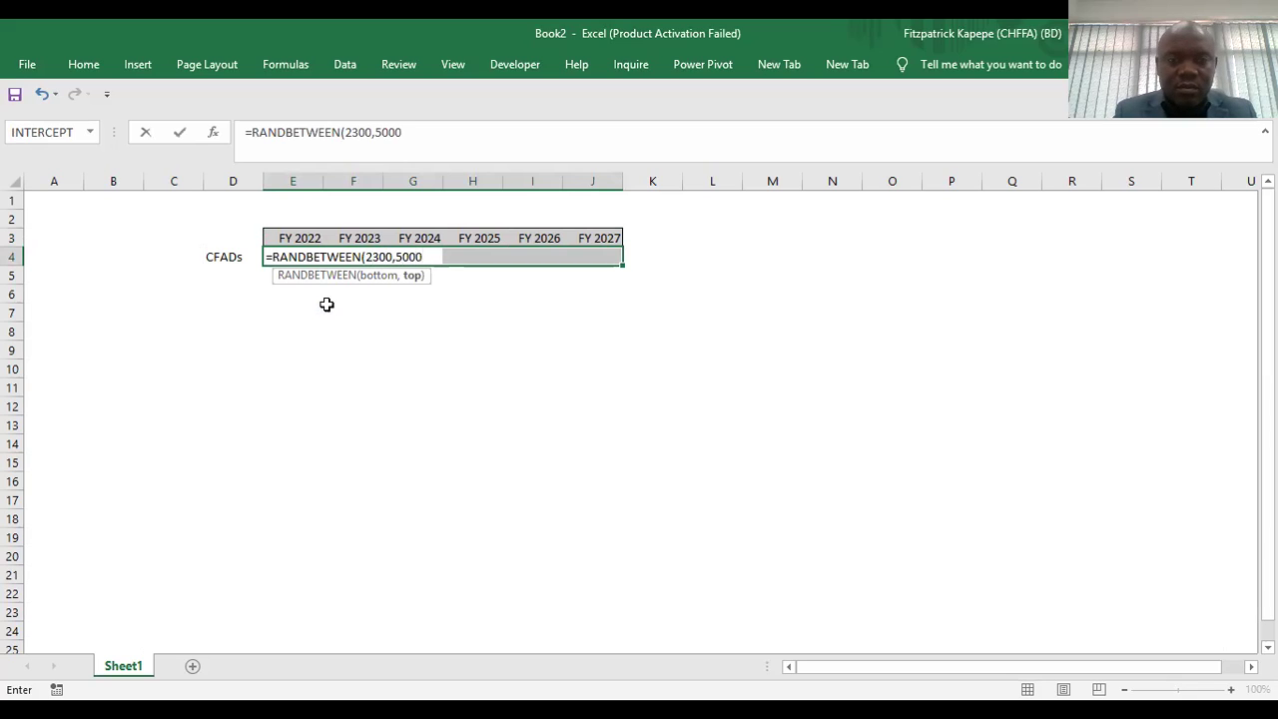
type(")")
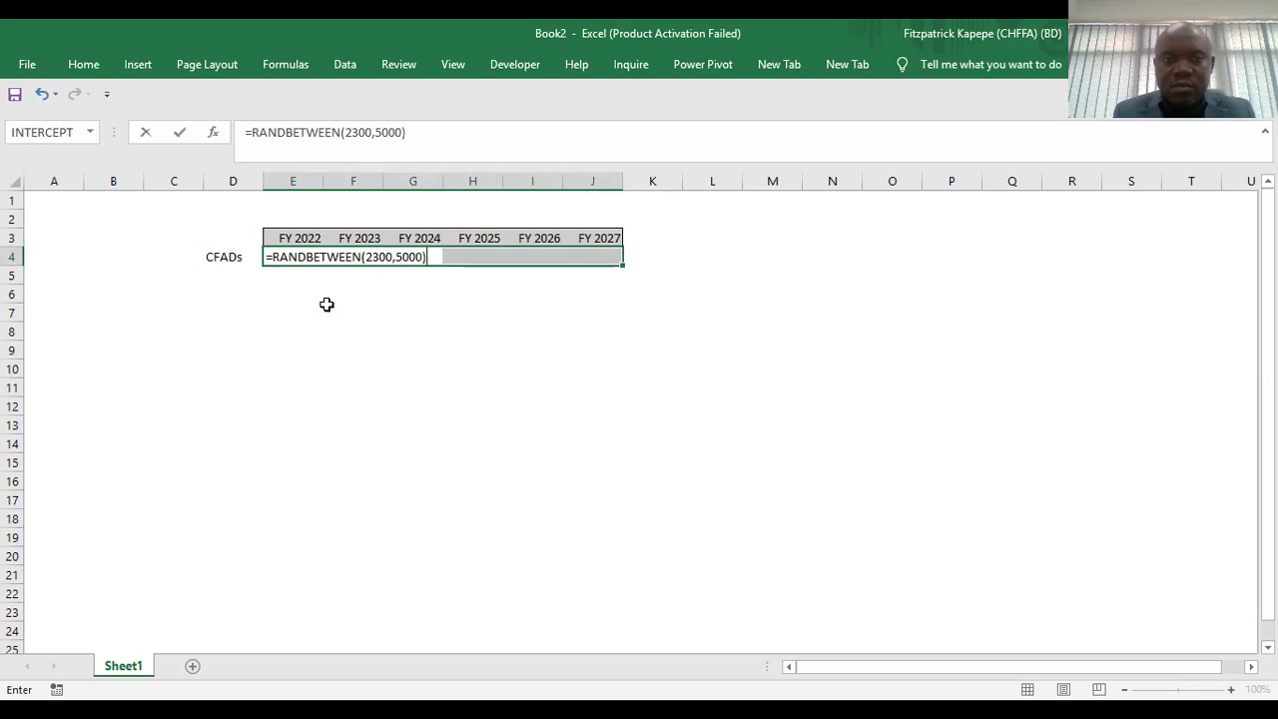
key("ctrl+Return")
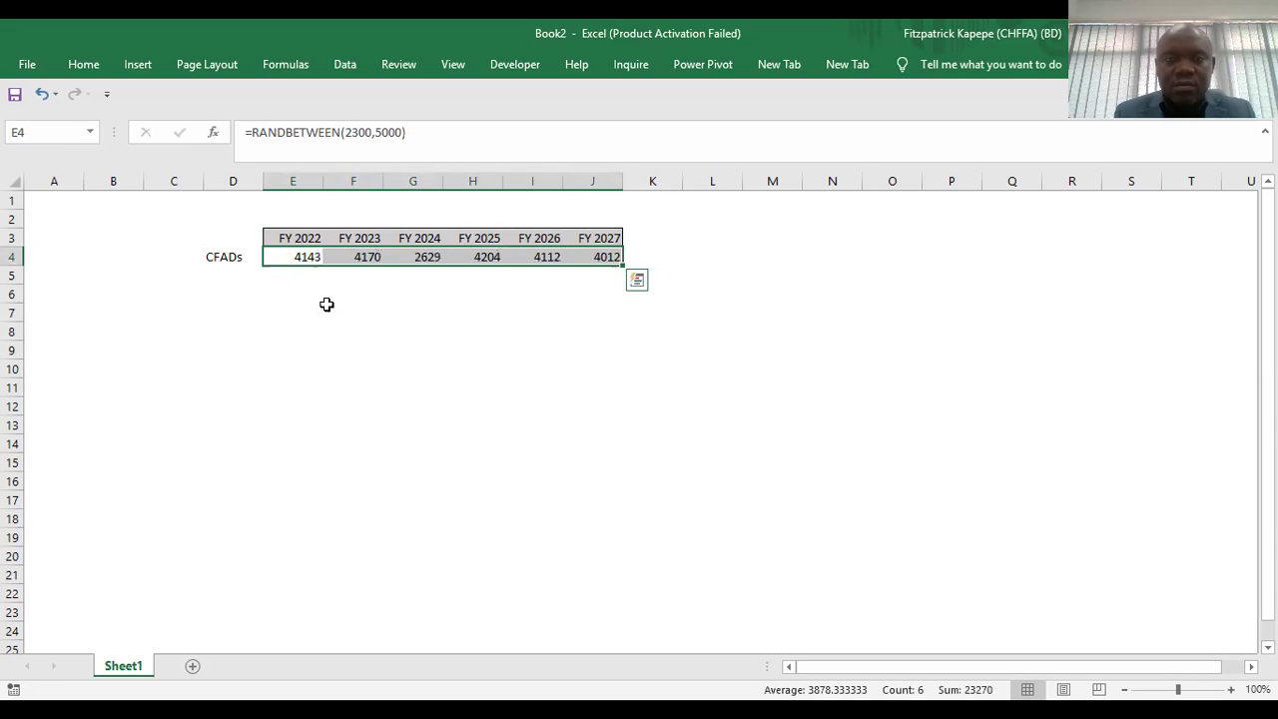
Format the CFADs figures in E4:J4 with comma style and no decimal places.
right_click(354, 258)
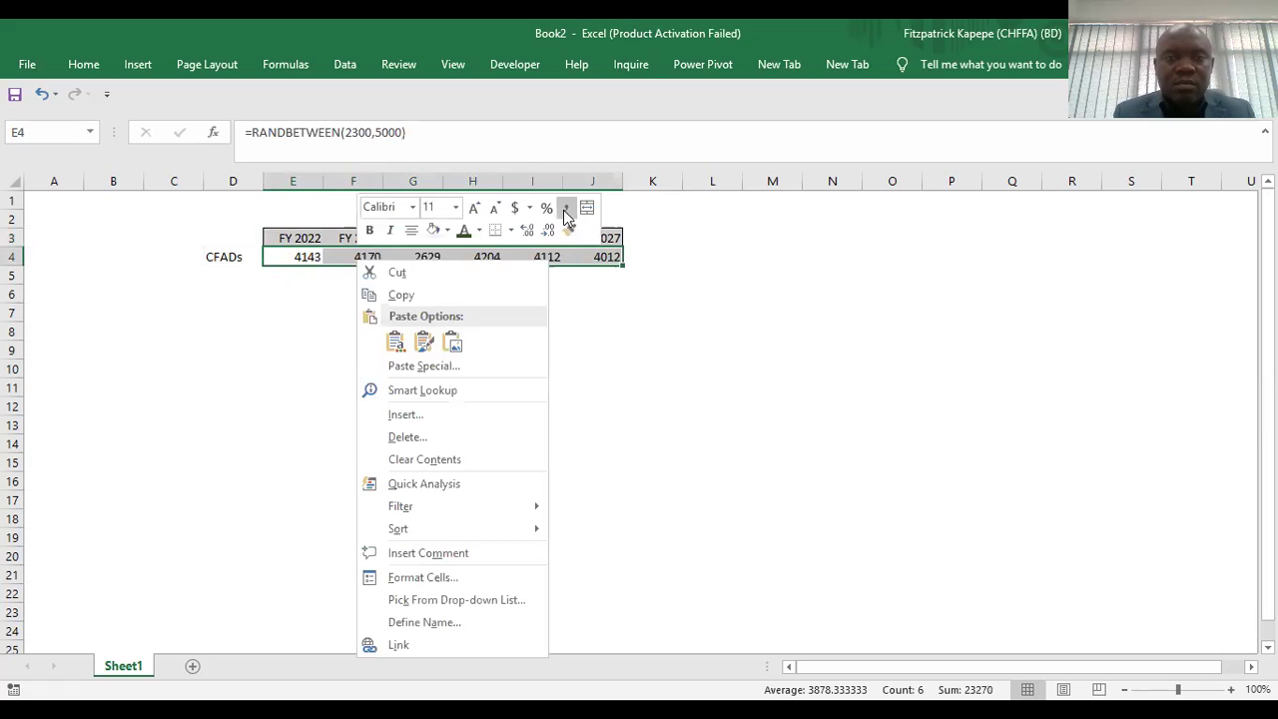
left_click(565, 209)
left_click(548, 235)
left_click(548, 236)
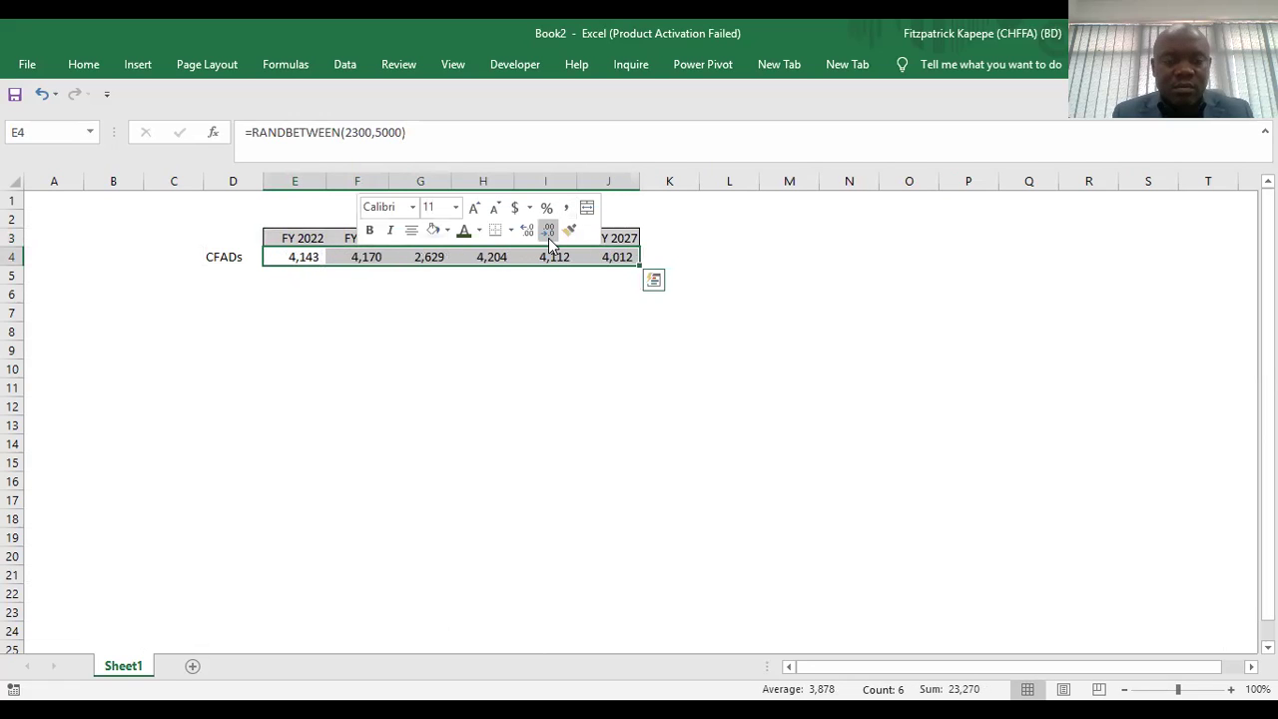
Replace the random-number formulas in E4:J4 with their values by copying and pasting values only in place.
key("ctrl+c")
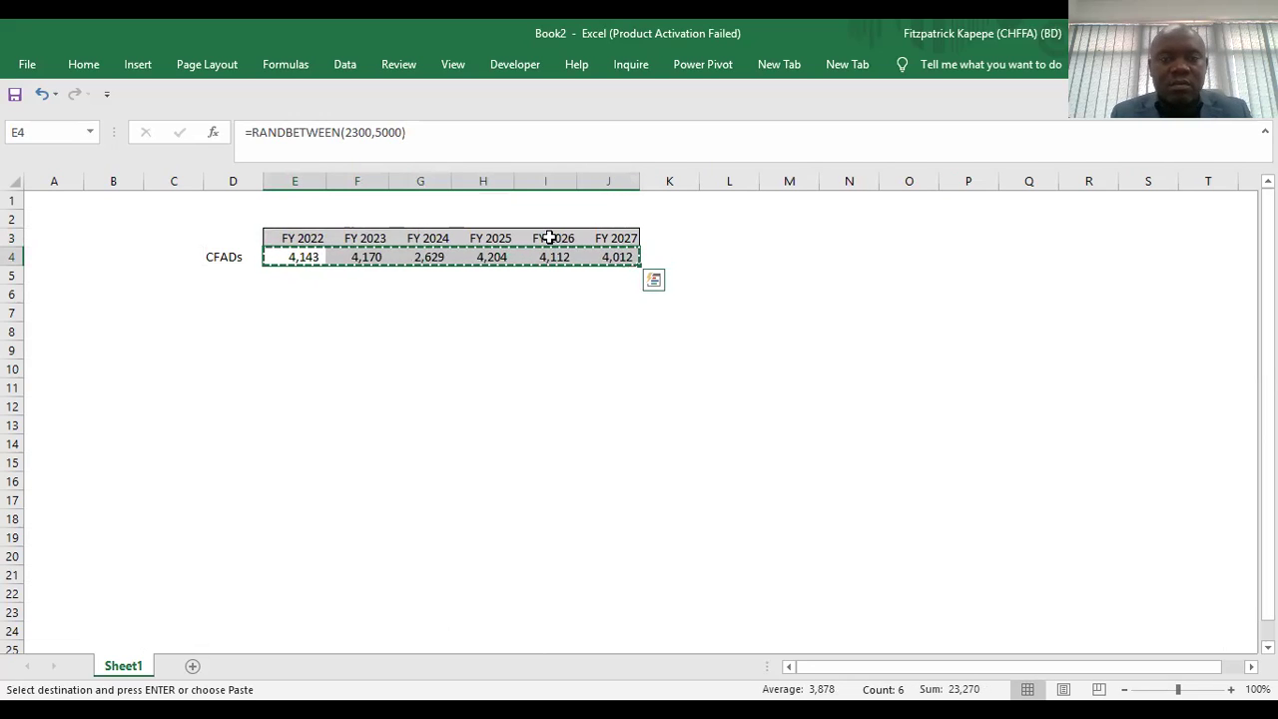
key("ctrl+alt+v")
key("v")
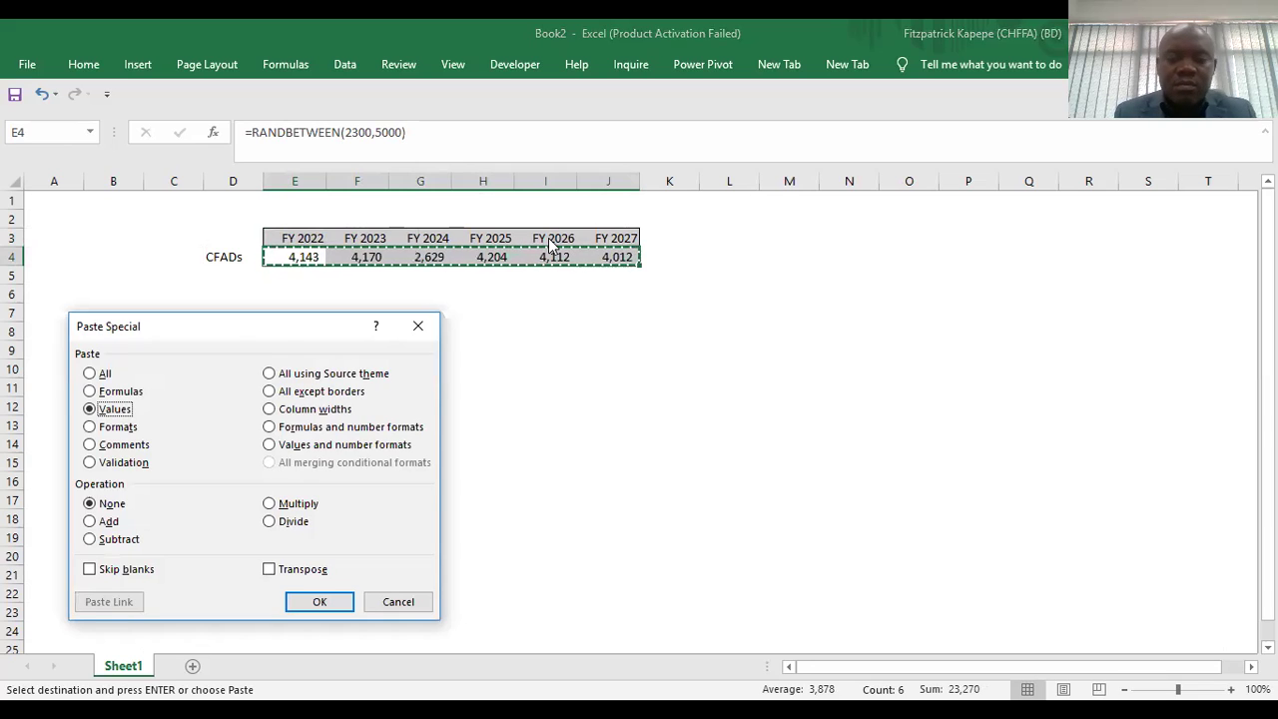
key("Return")
key("Left")
key("Left")
key("Left")
key("Right")
key("Right")
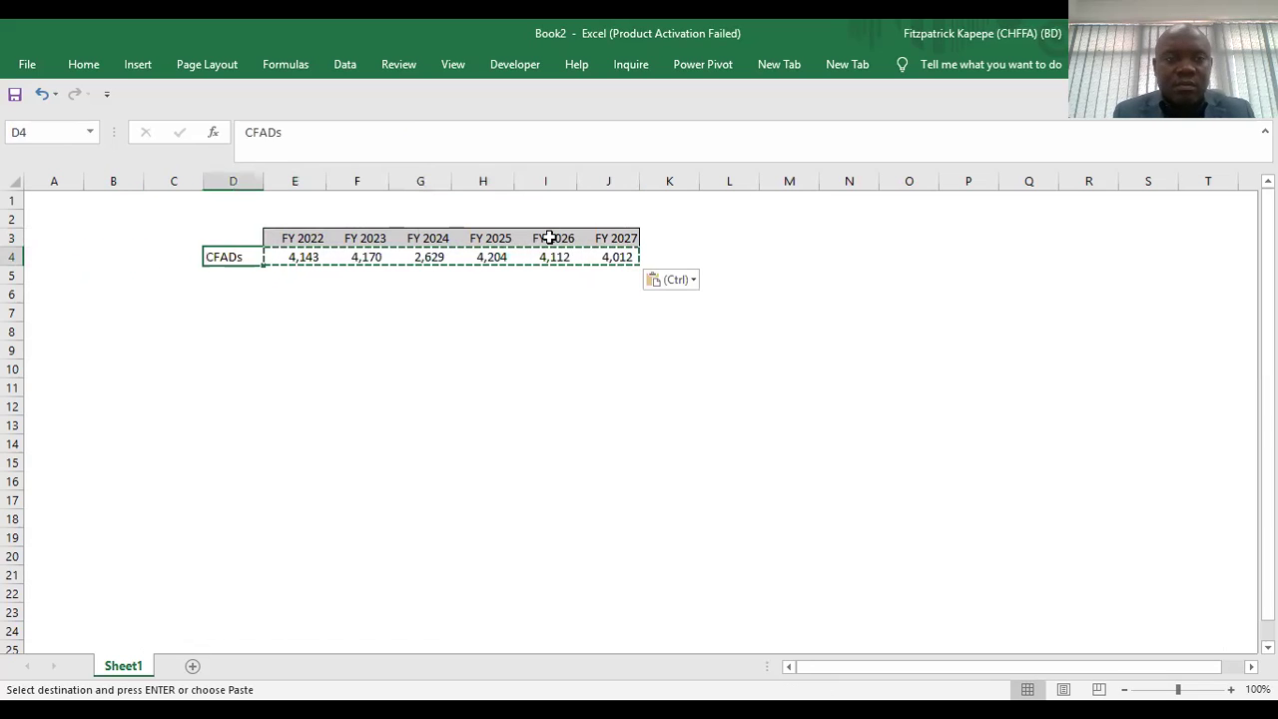
key("Escape")
Enter the label Debt Service in D5 and widen column D to fit it.
key("Left")
key("Down")
key("Right")
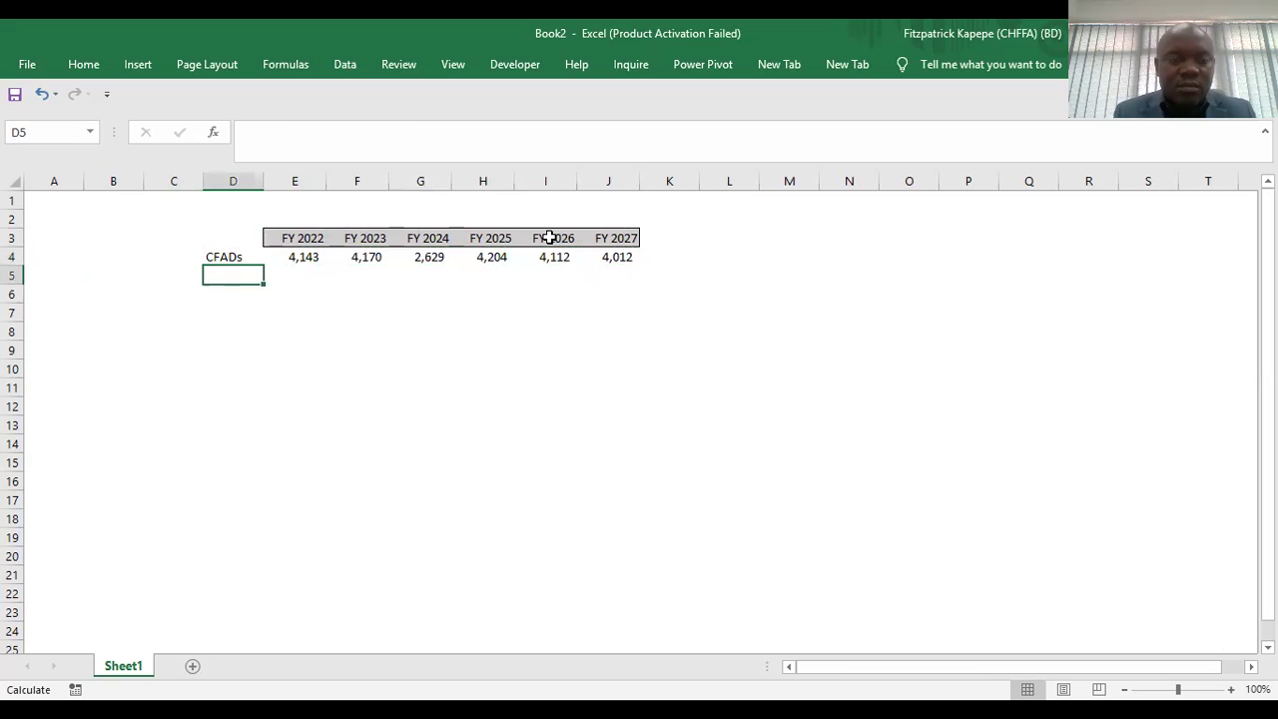
type("Debt S")
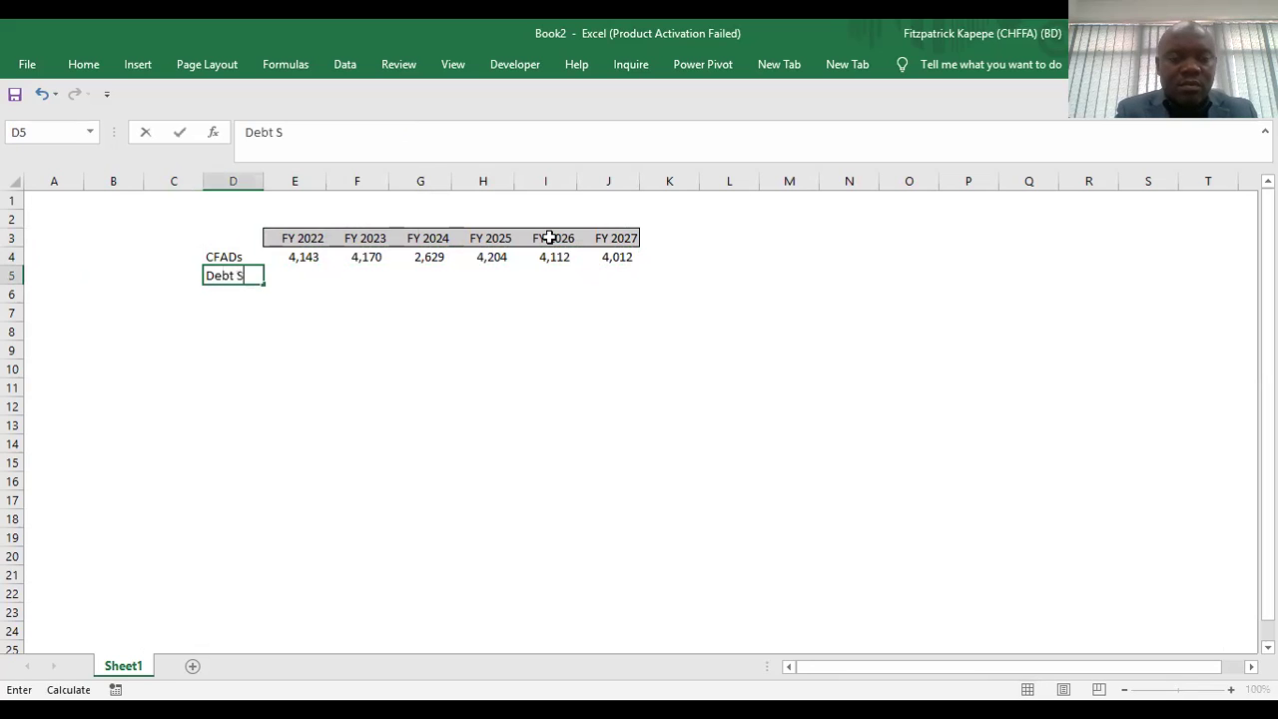
type("ervice")
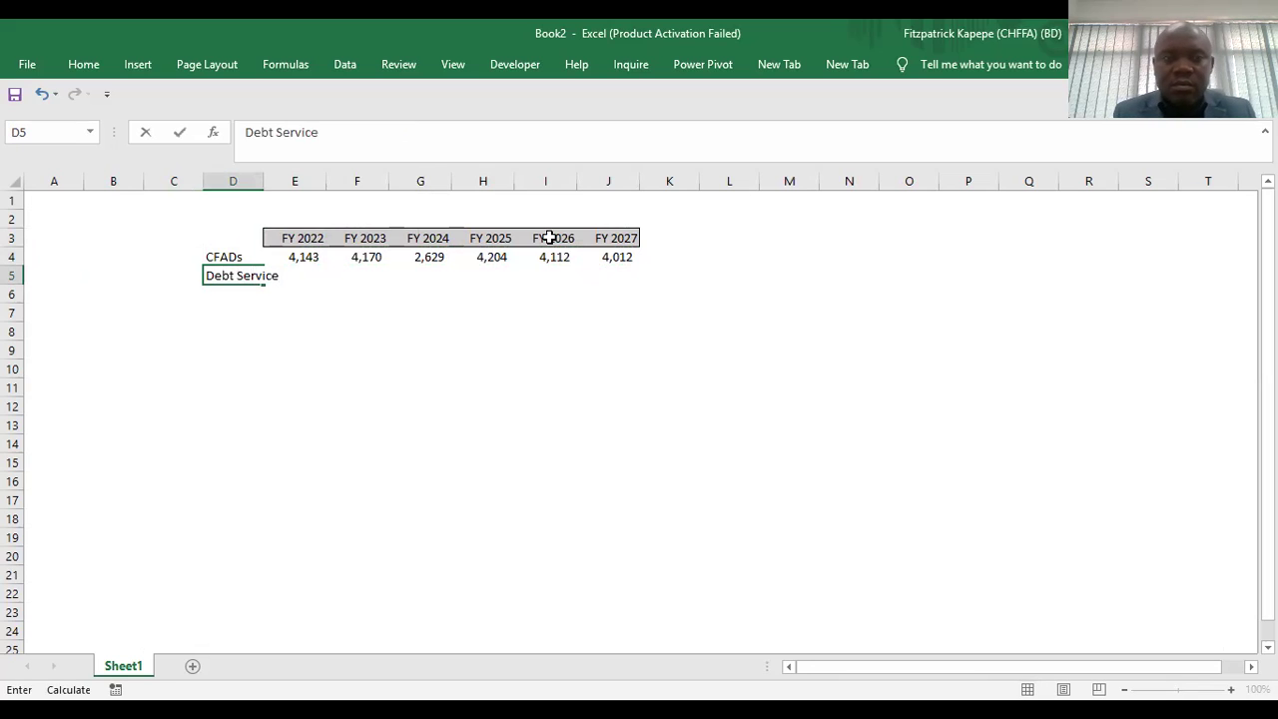
left_click(329, 392)
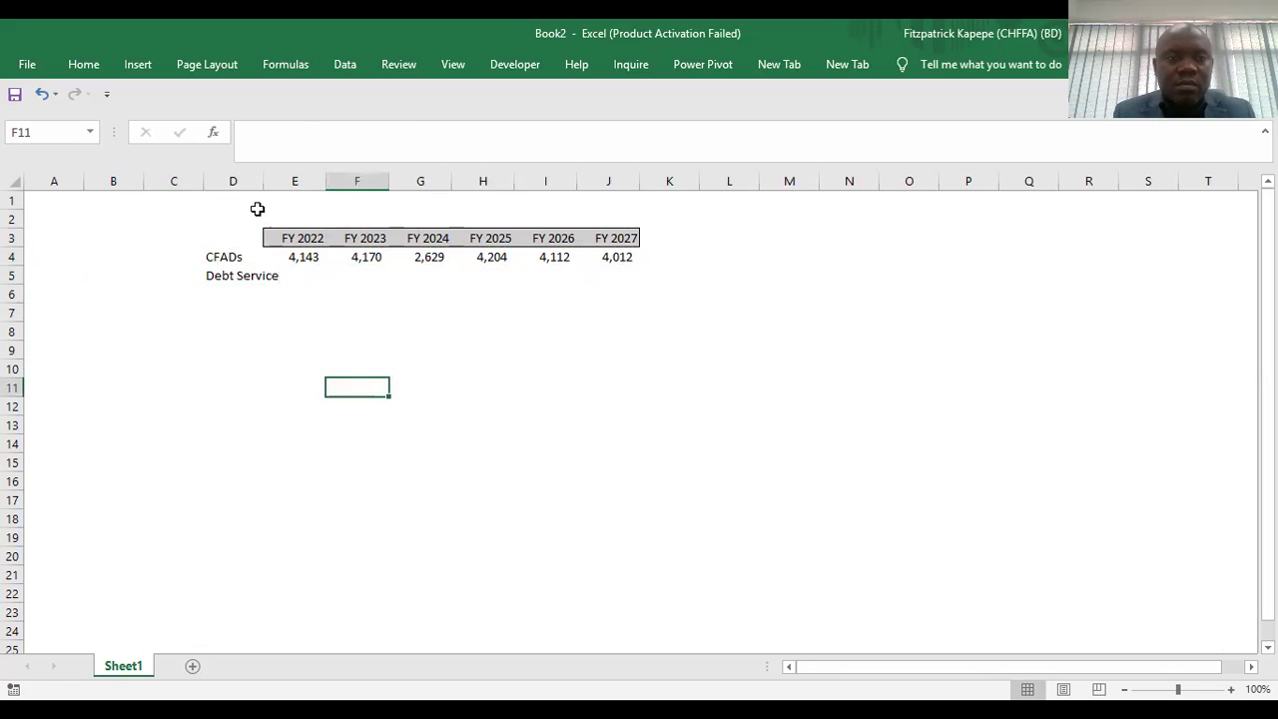
left_click_drag(262, 181, 280, 186)
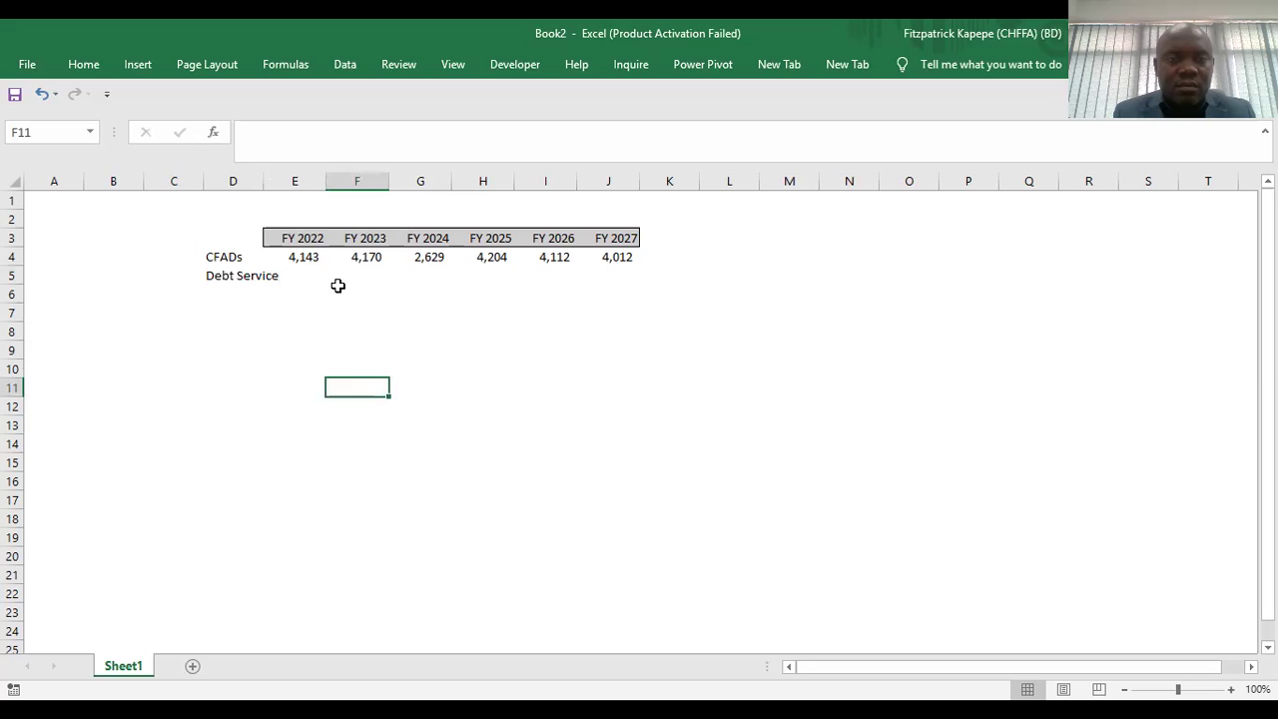
Enter the formula =RANDBETWEEN(1200,4100) in cell E5 for the FY 2022 debt service.
left_click(307, 274)
type("=r")
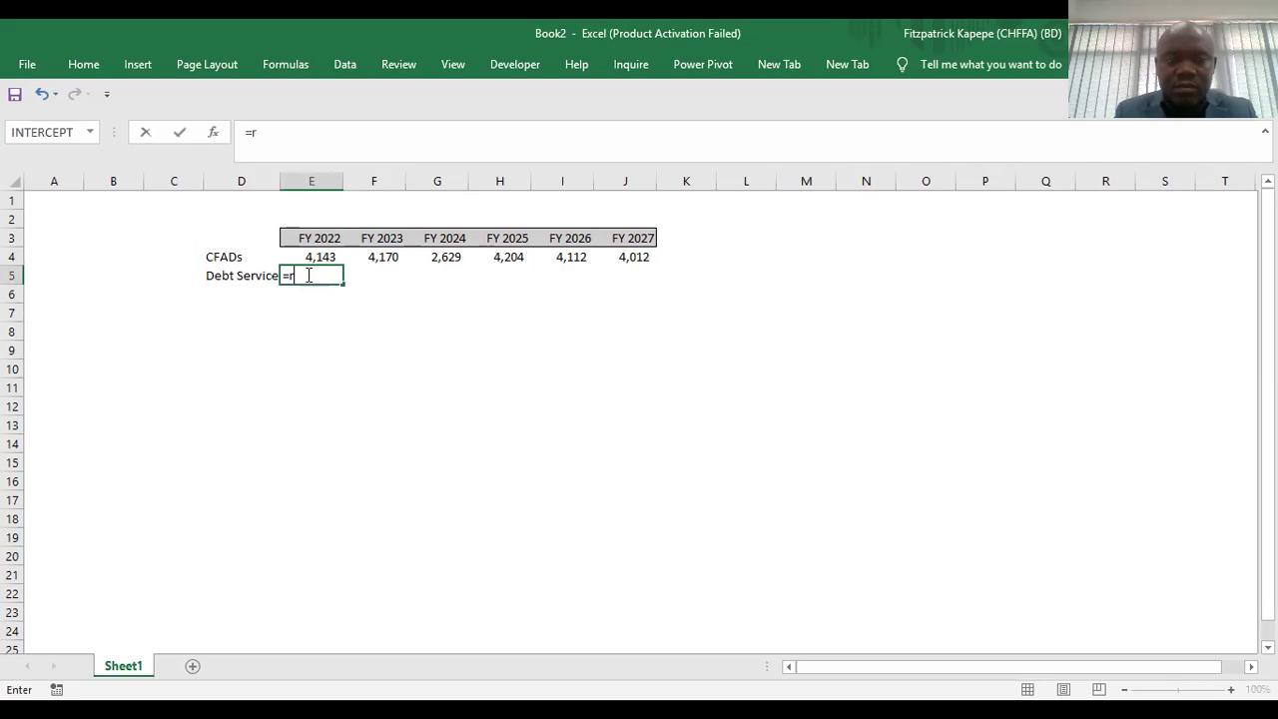
type("a")
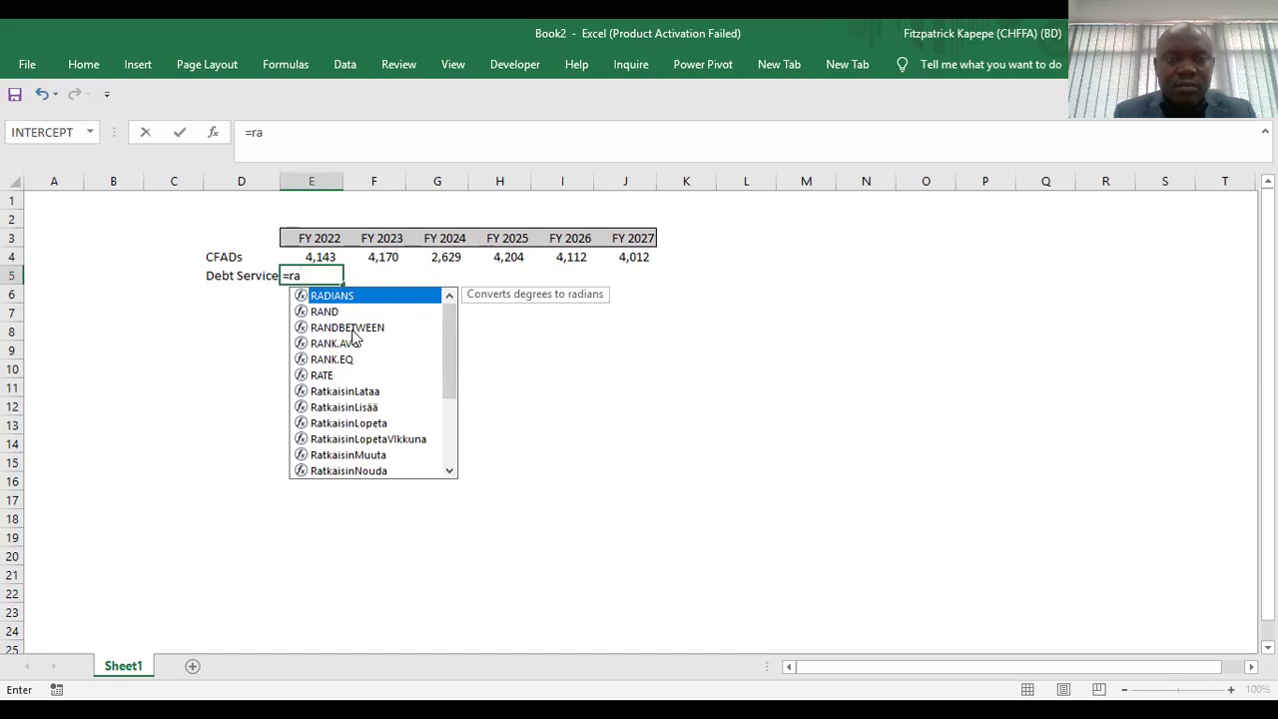
double_click(348, 328)
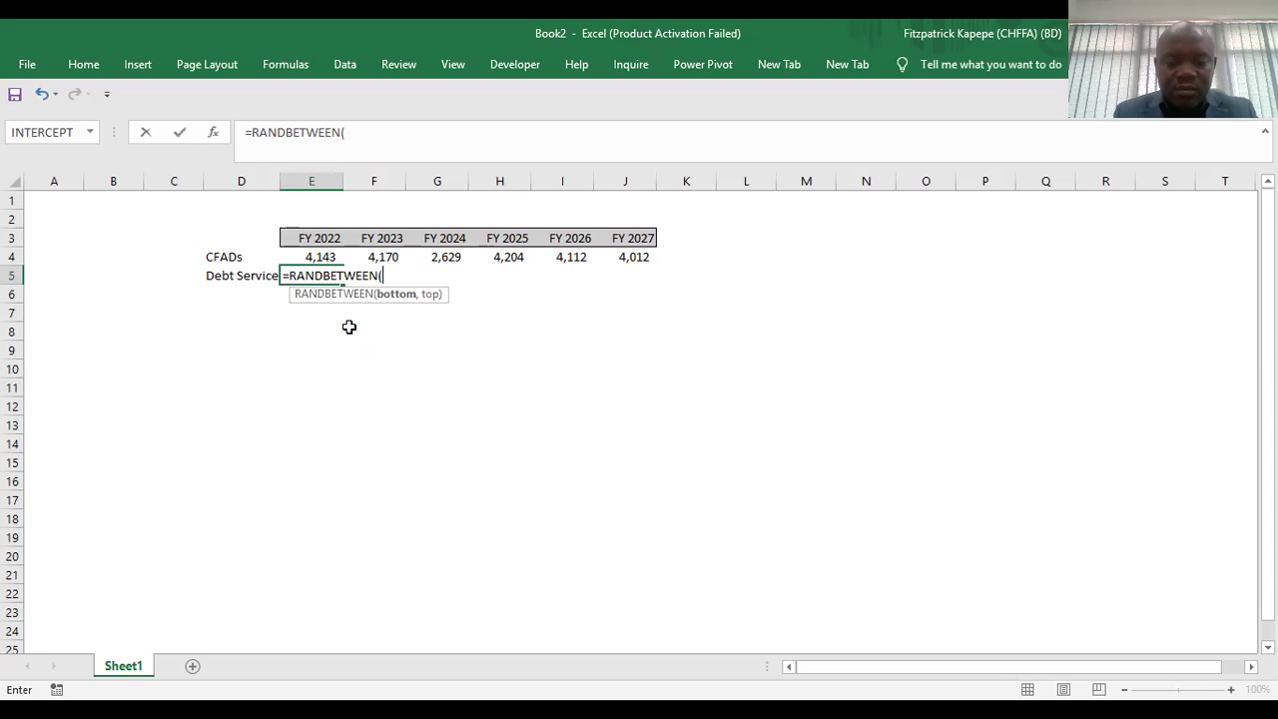
type("1200,")
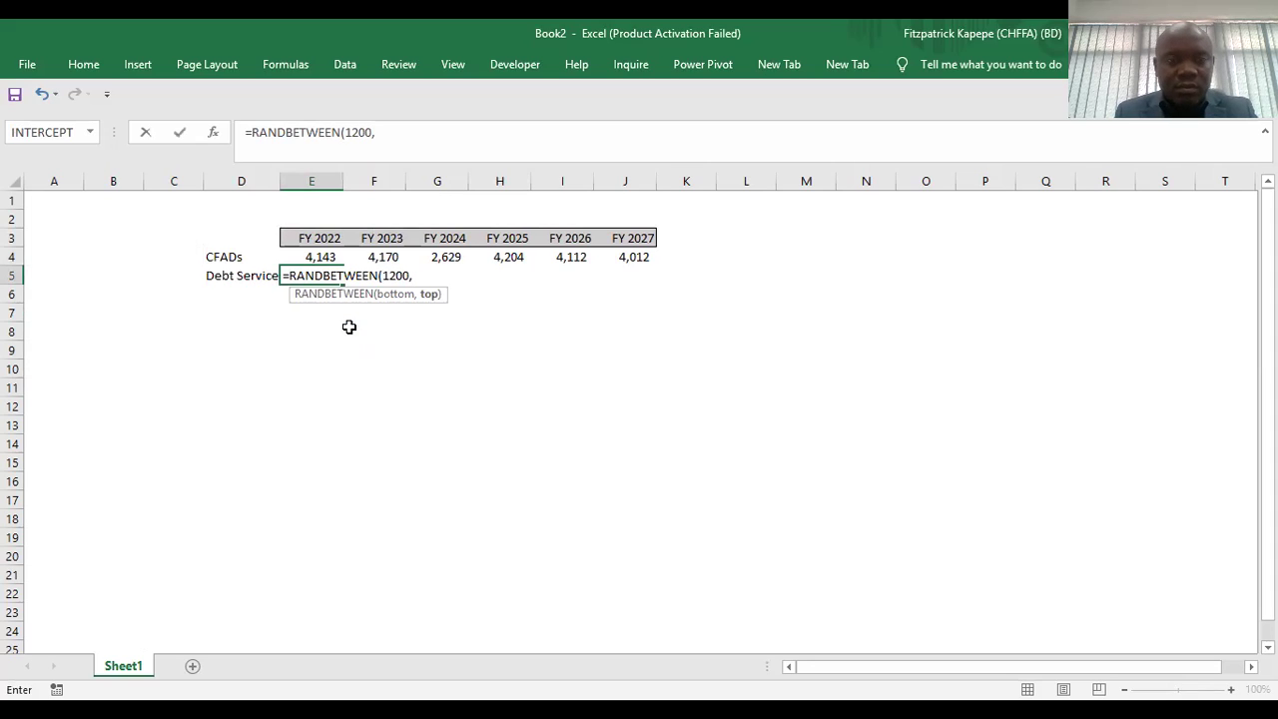
type("4")
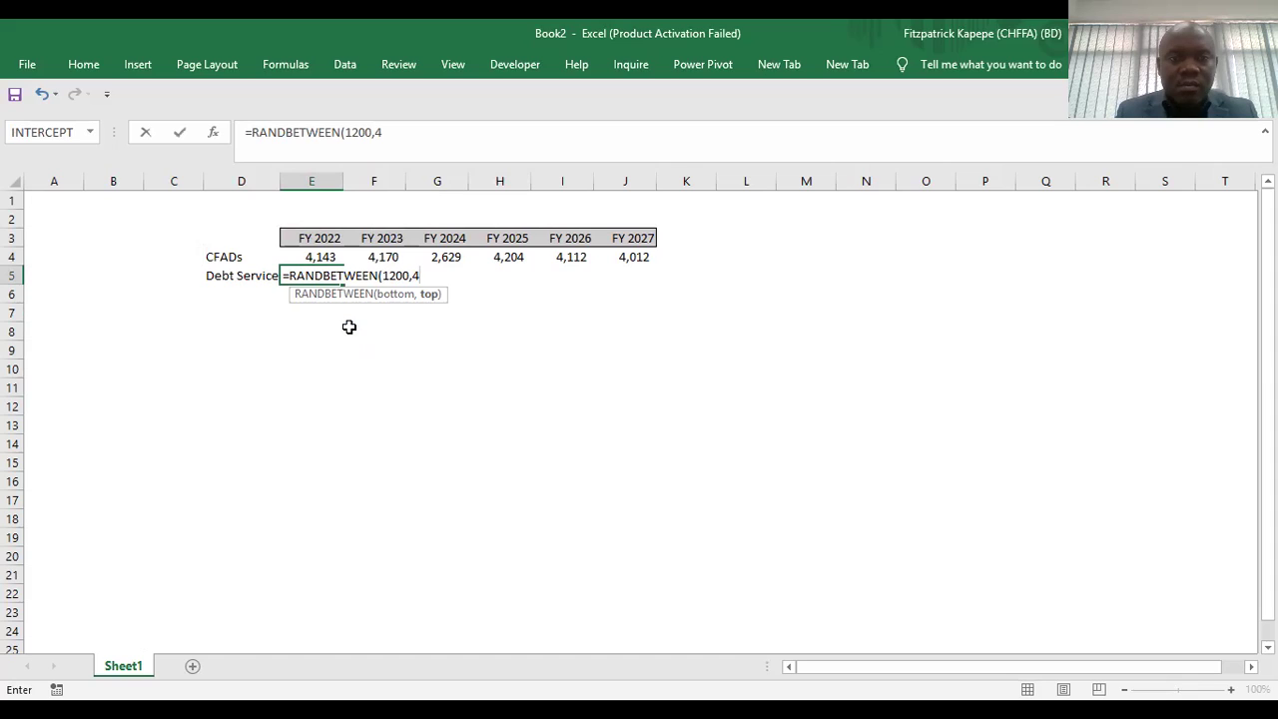
type("100)")
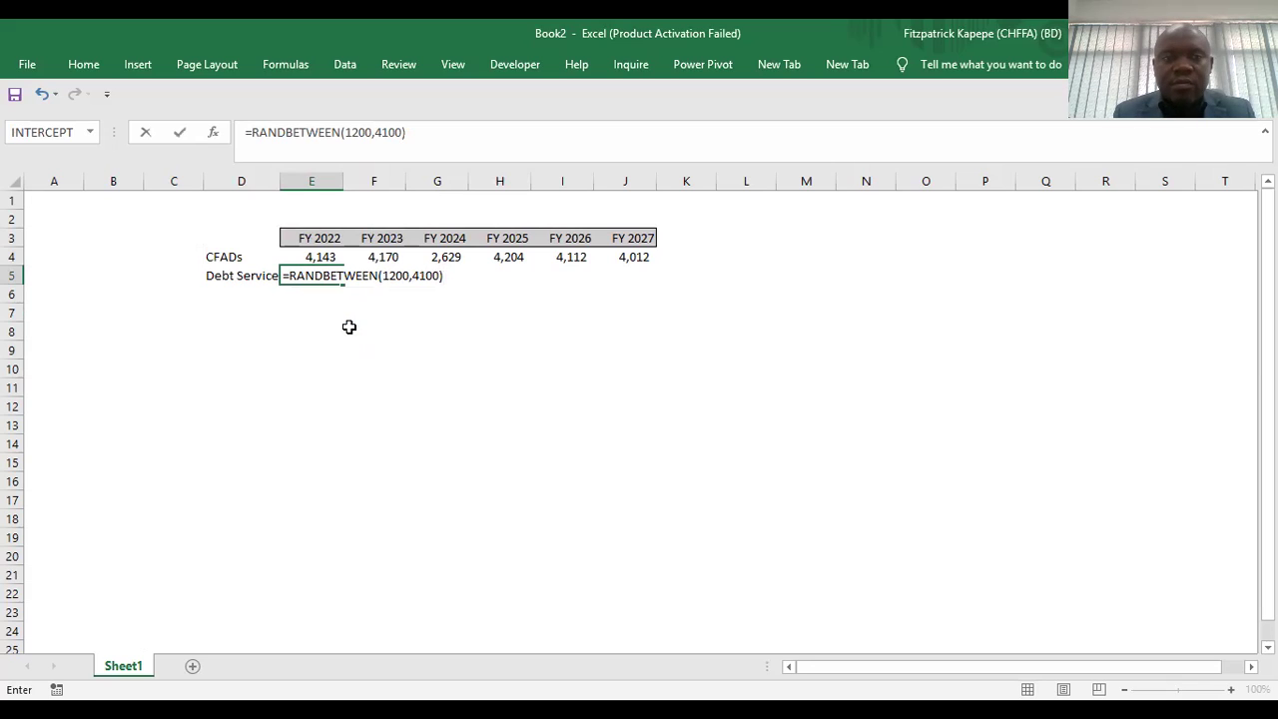
left_click(348, 326)
key("Up")
key("Up")
key("Up")
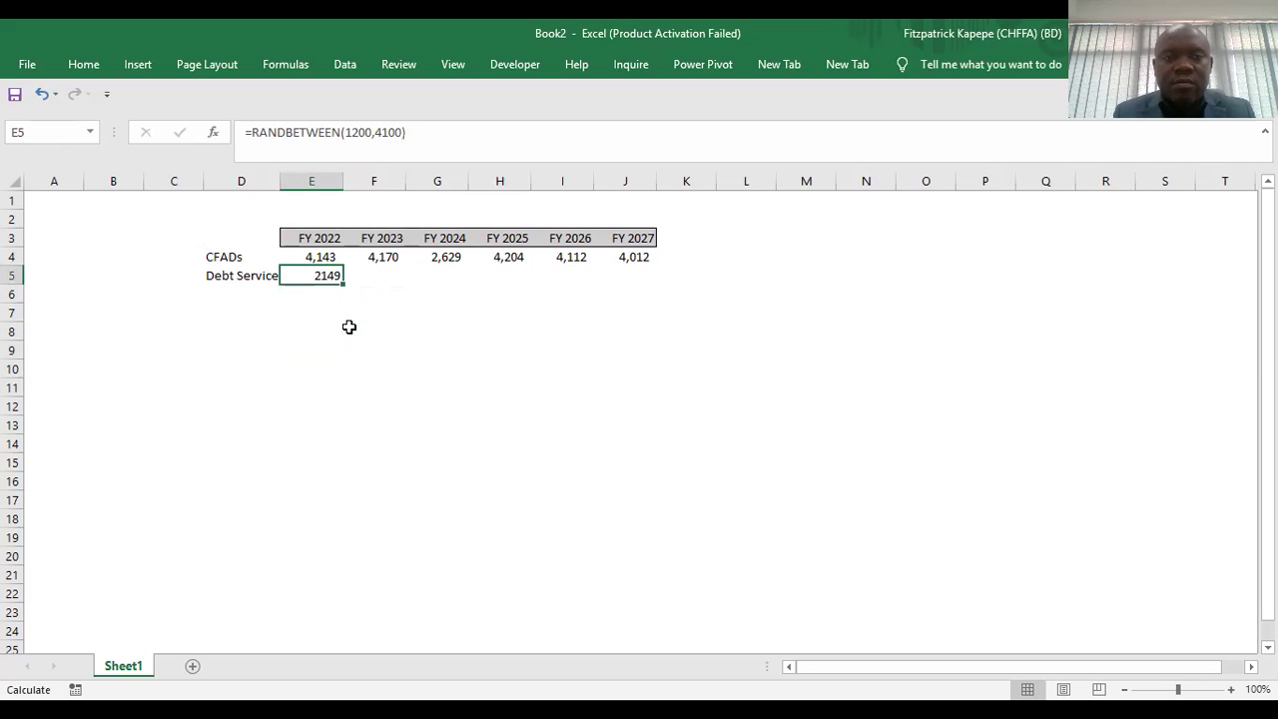
Format the debt service figure in E5 with comma style and no decimal places.
right_click(329, 275)
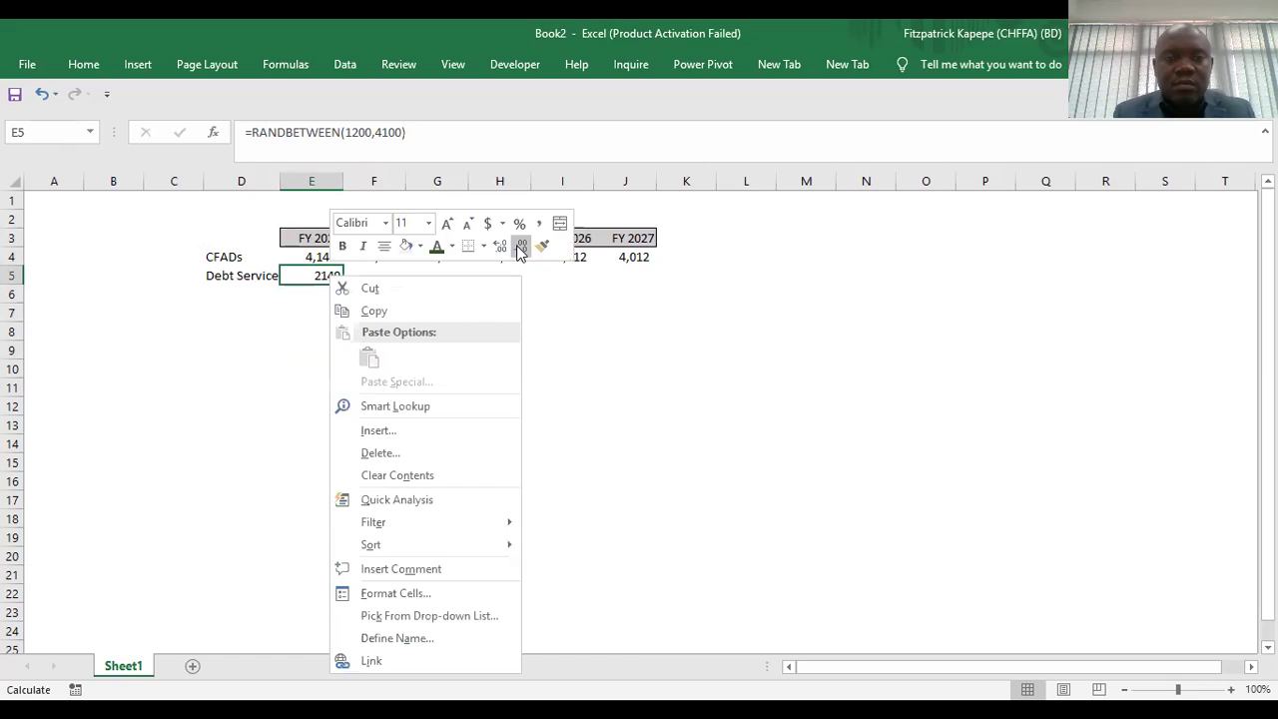
left_click(499, 245)
left_click(500, 246)
left_click(501, 245)
left_click(503, 245)
left_click(504, 244)
left_click(521, 246)
left_click(521, 245)
left_click(521, 246)
left_click(521, 248)
left_click(521, 250)
left_click(539, 222)
left_click(519, 249)
left_click(518, 249)
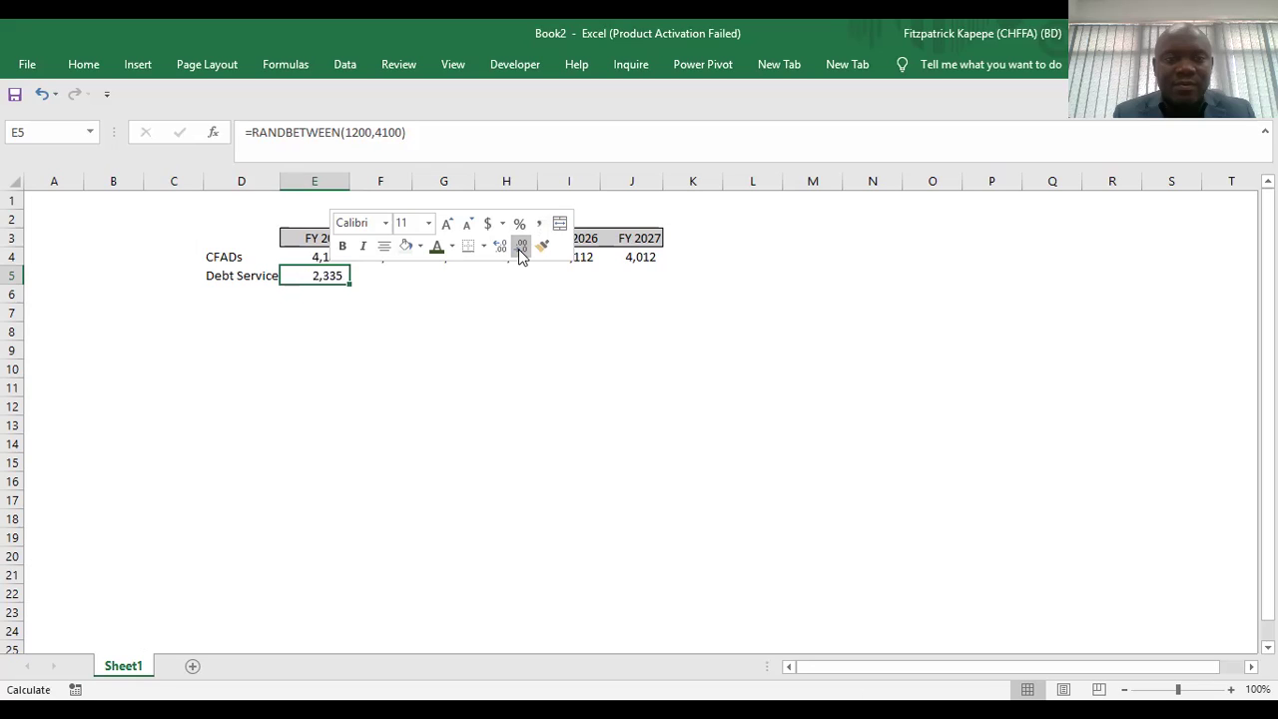
Fill the Debt Service formula from E5 across to J5.
key("shift+Right")
key("shift+Right")
key("shift+Right")
key("shift+Right")
key("shift+Right")
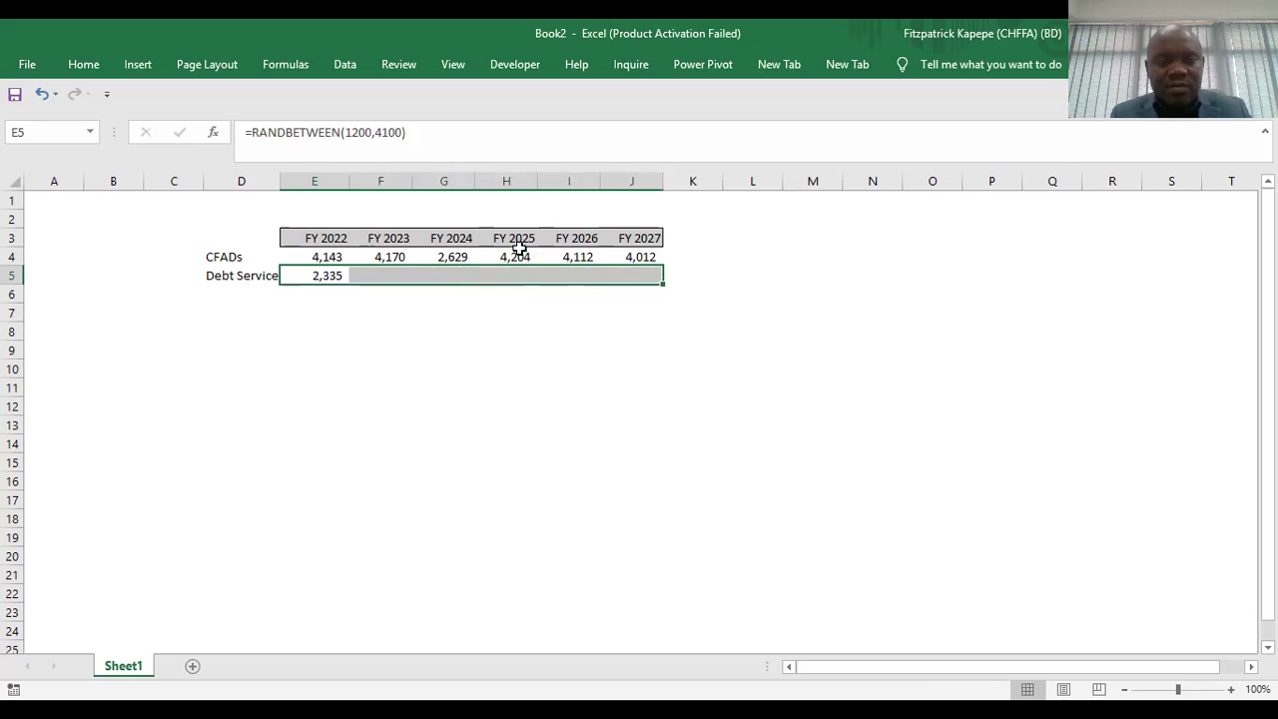
Replace the random-number formulas in E5:J5 with their values by copying and pasting values only in place.
key("ctrl+c")
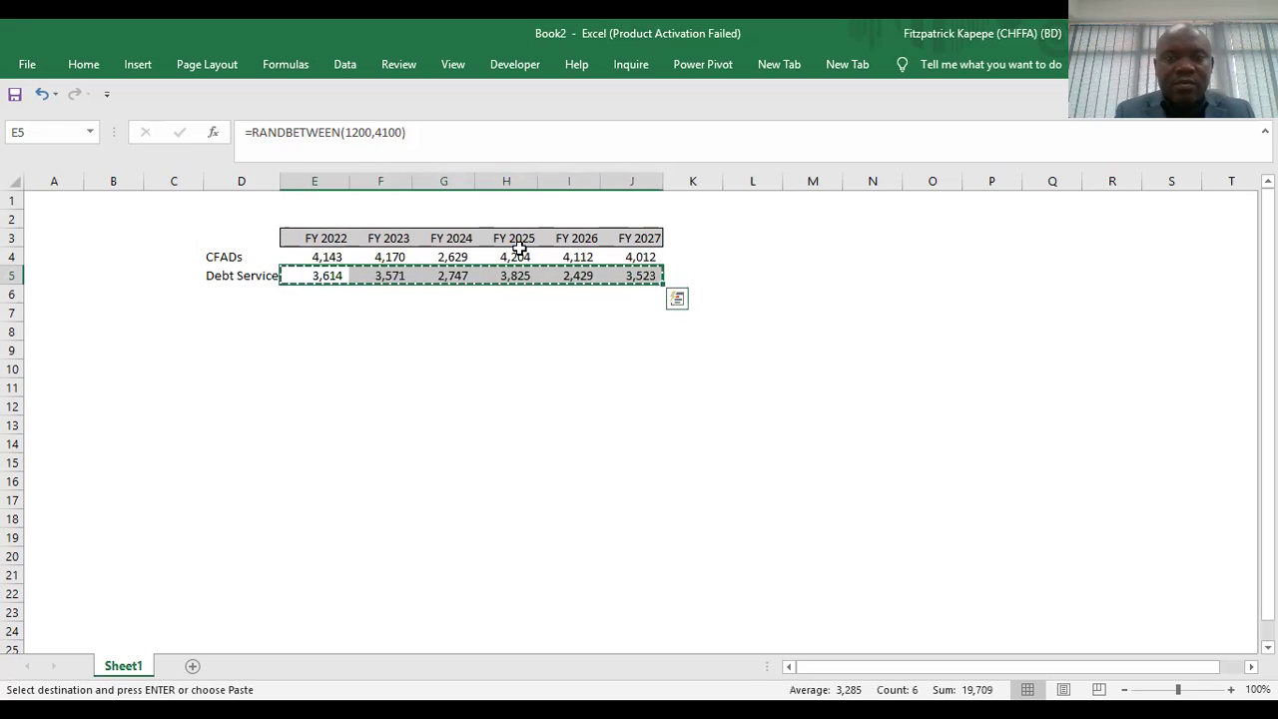
key("ctrl+alt+v")
key("t")
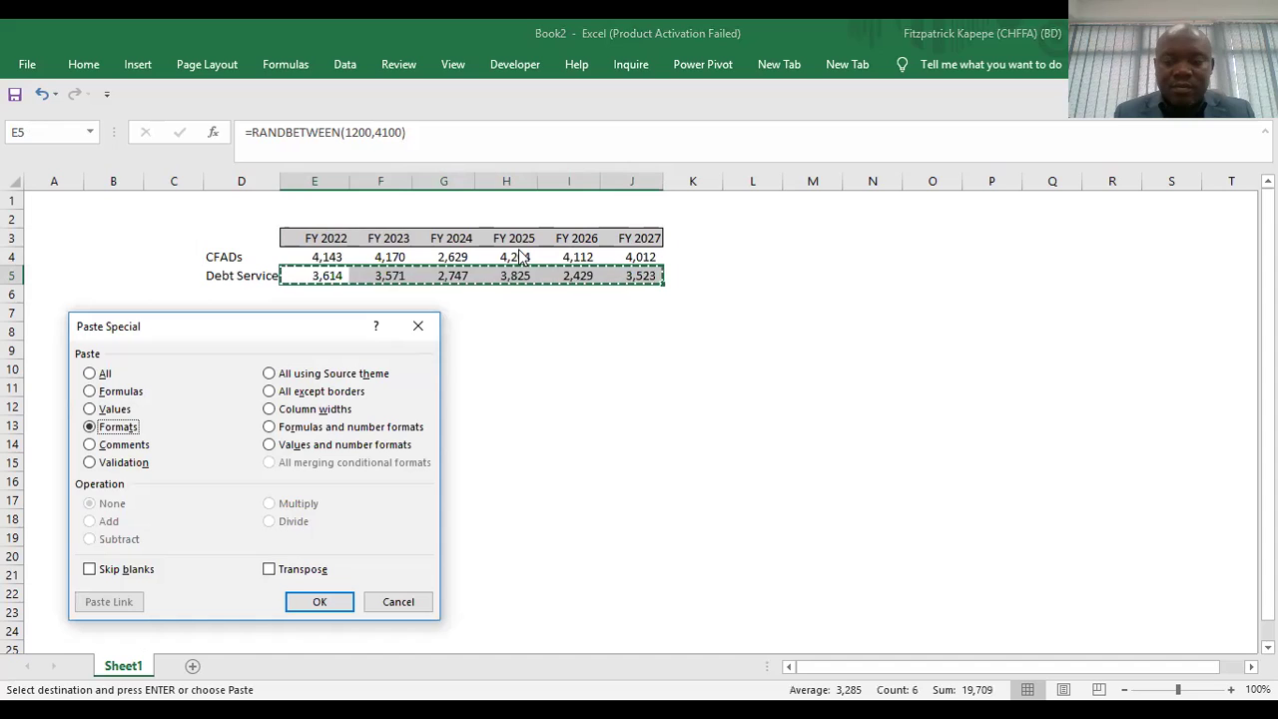
key("v")
key("Return")
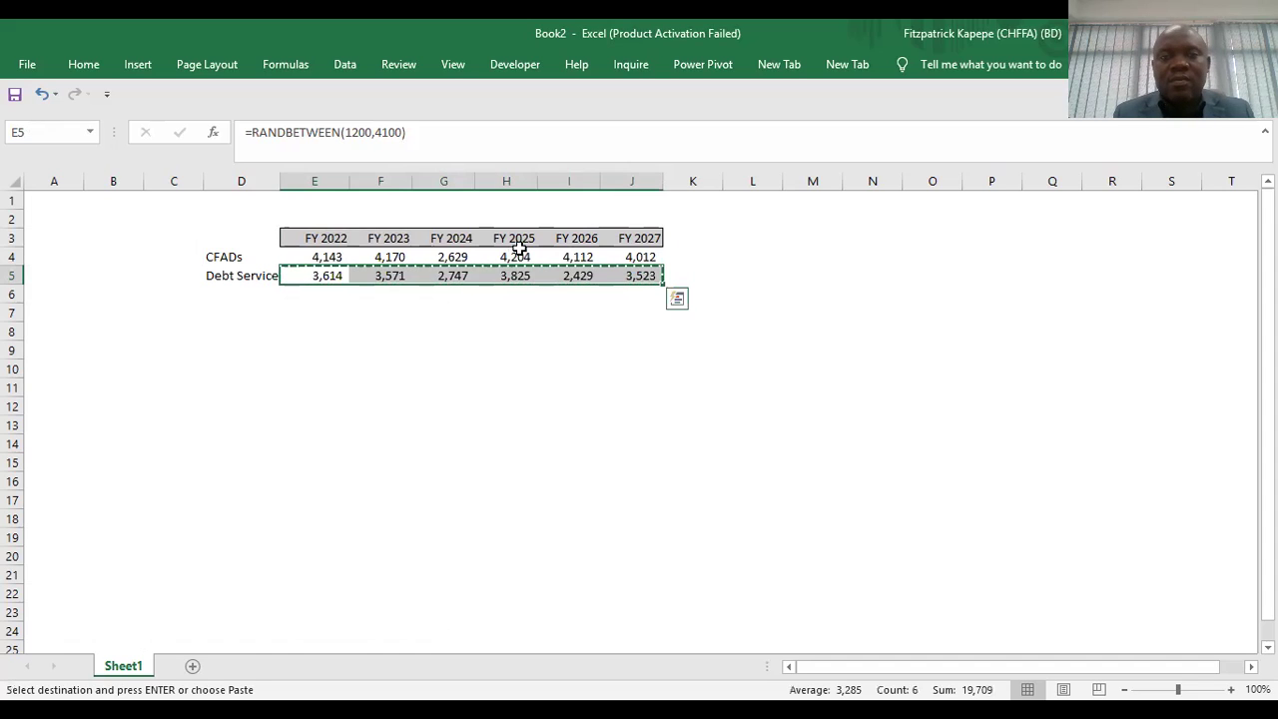
key("Escape")
key("Down")
key("Down")
key("Down")
key("Up")
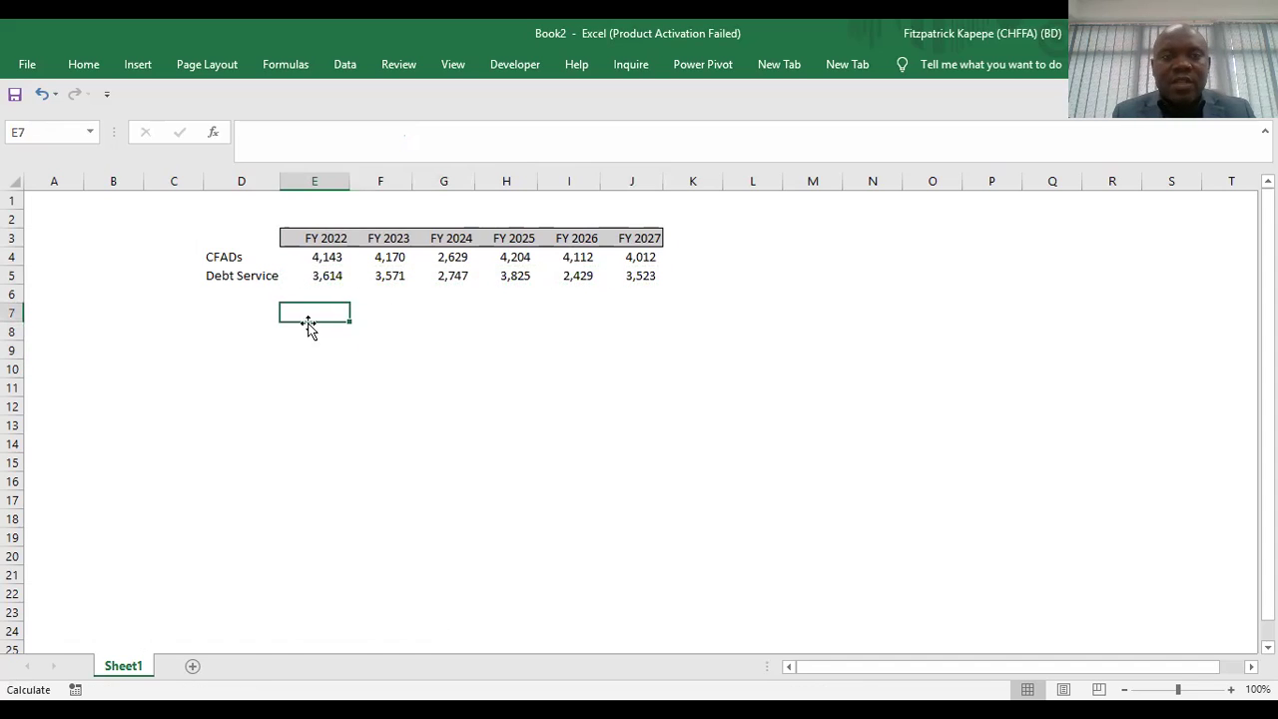
left_click(273, 327)
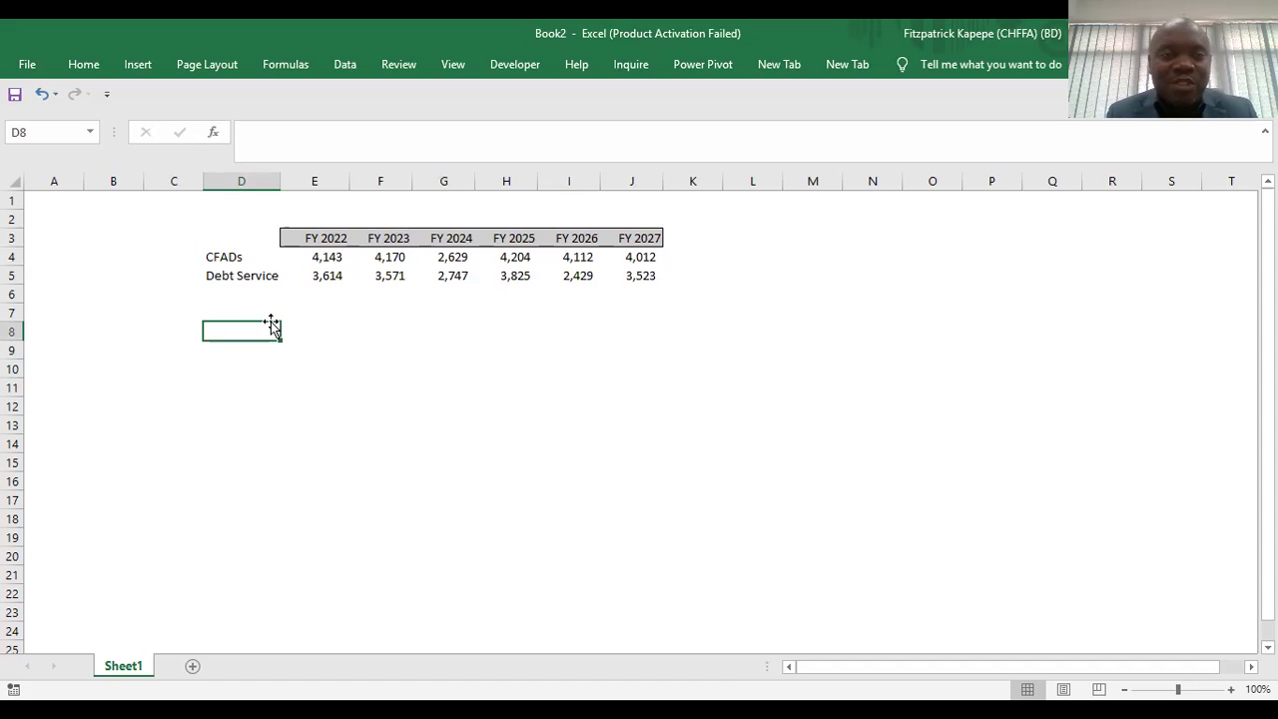
Insert a 2-D clustered column chart from the CFADs and Debt Service rows, D4:J5.
left_click(226, 262)
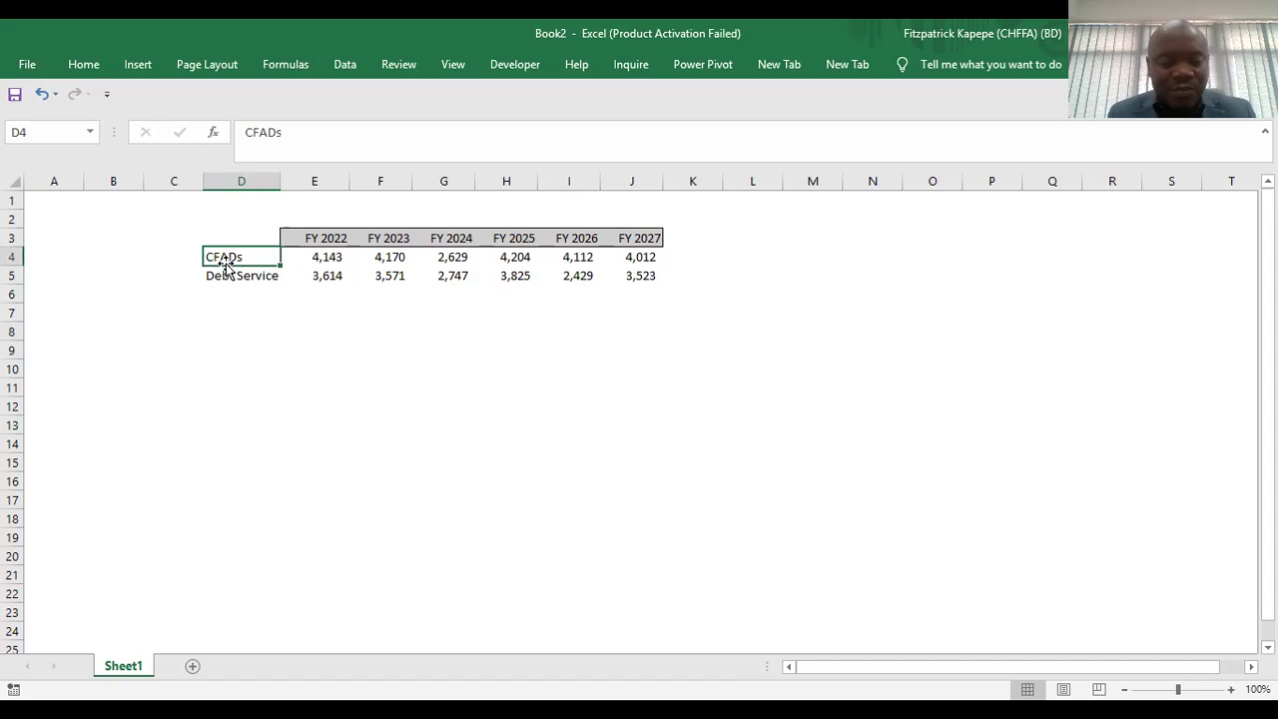
key("shift+Down")
key("shift+Right")
key("shift+Right")
key("shift+Right")
key("shift+Right")
key("shift+Right")
key("shift+Right")
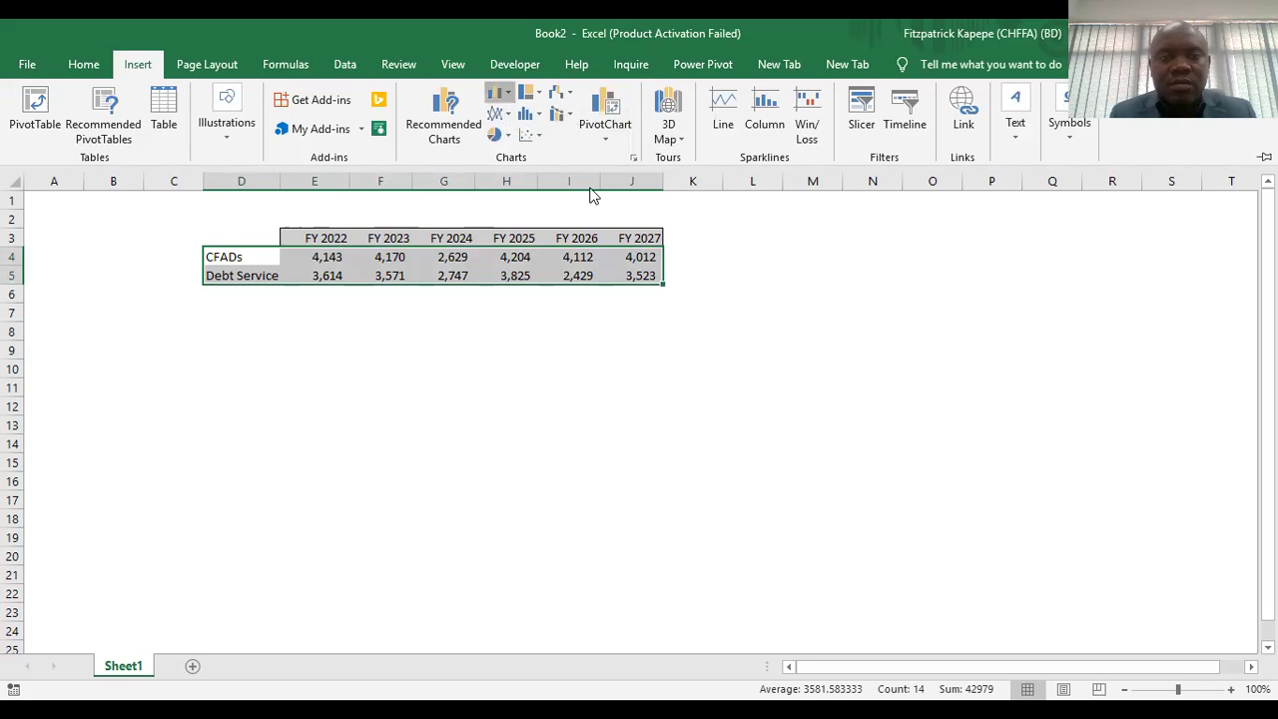
left_click(499, 95)
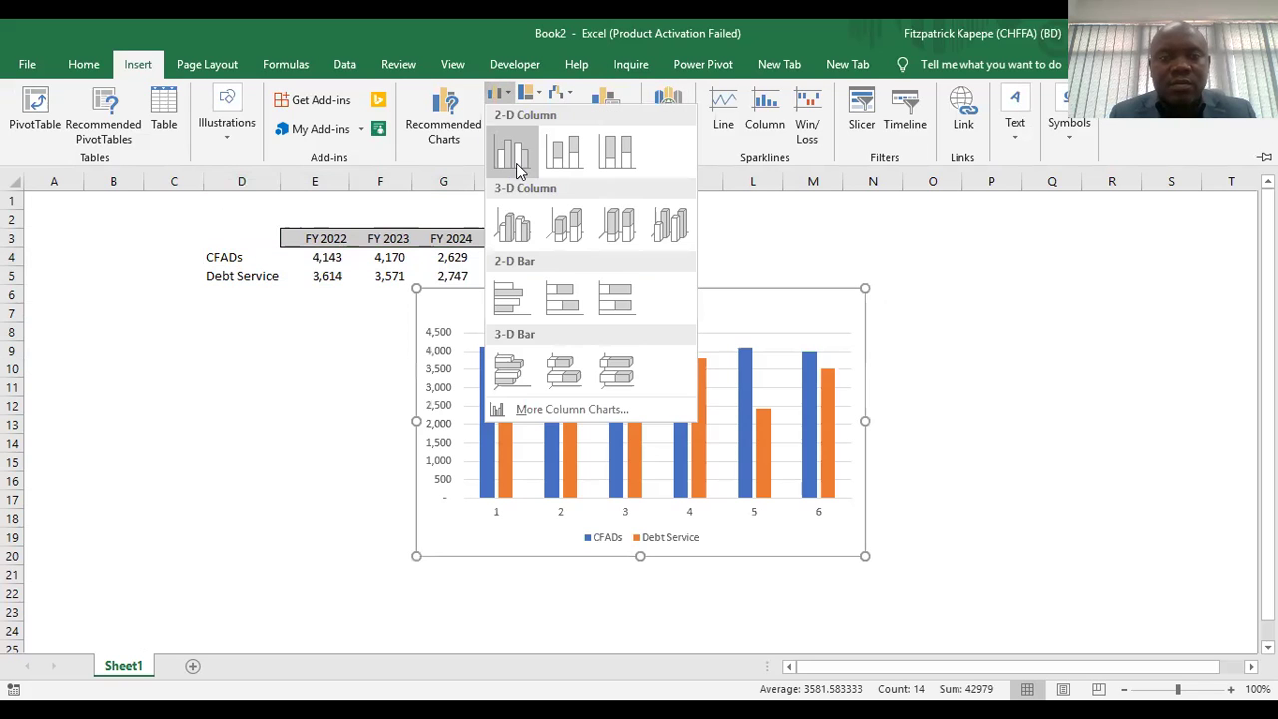
left_click(723, 454)
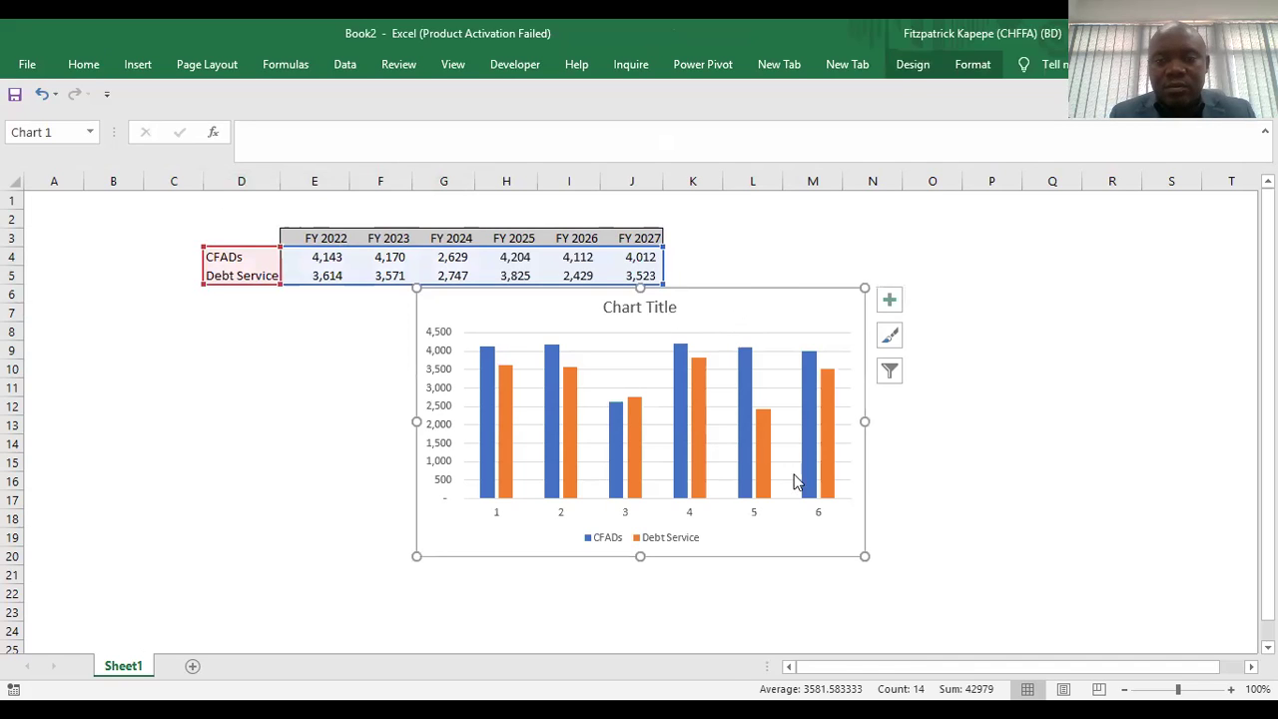
Set the chart's horizontal axis labels to the fiscal year headings in E3:J3.
right_click(744, 464)
left_click(796, 476)
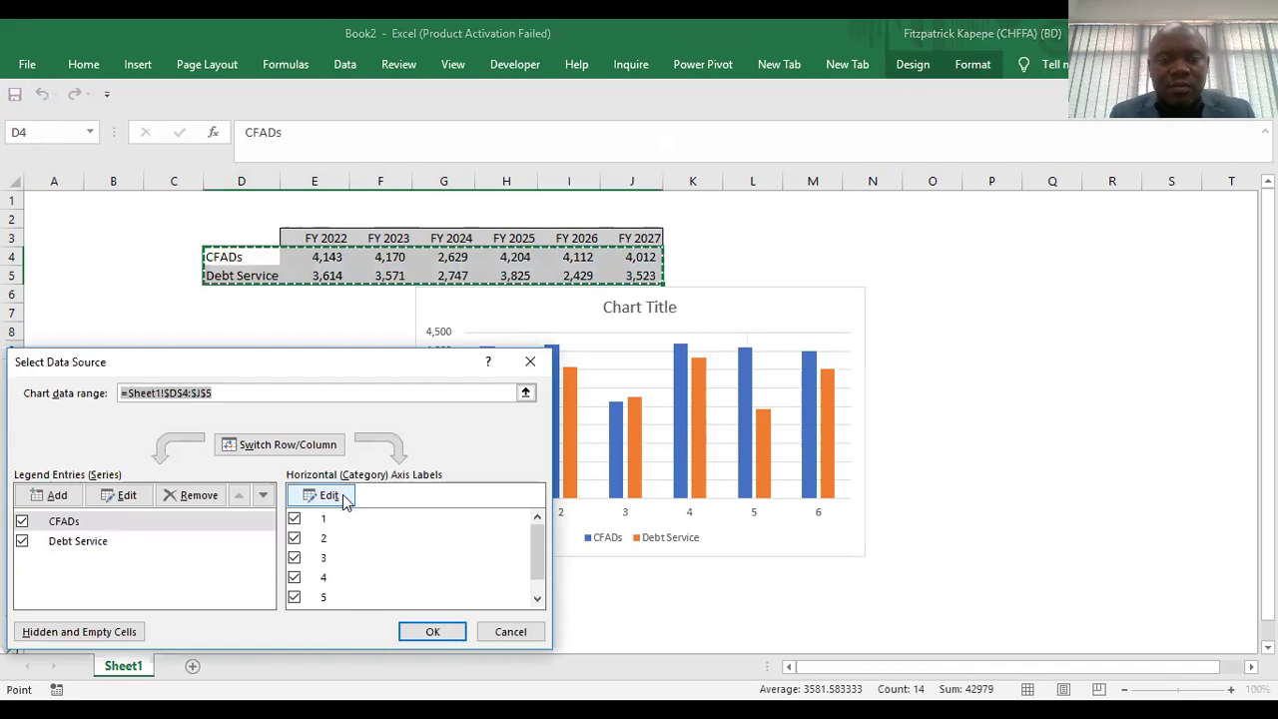
left_click(328, 495)
left_click(322, 239)
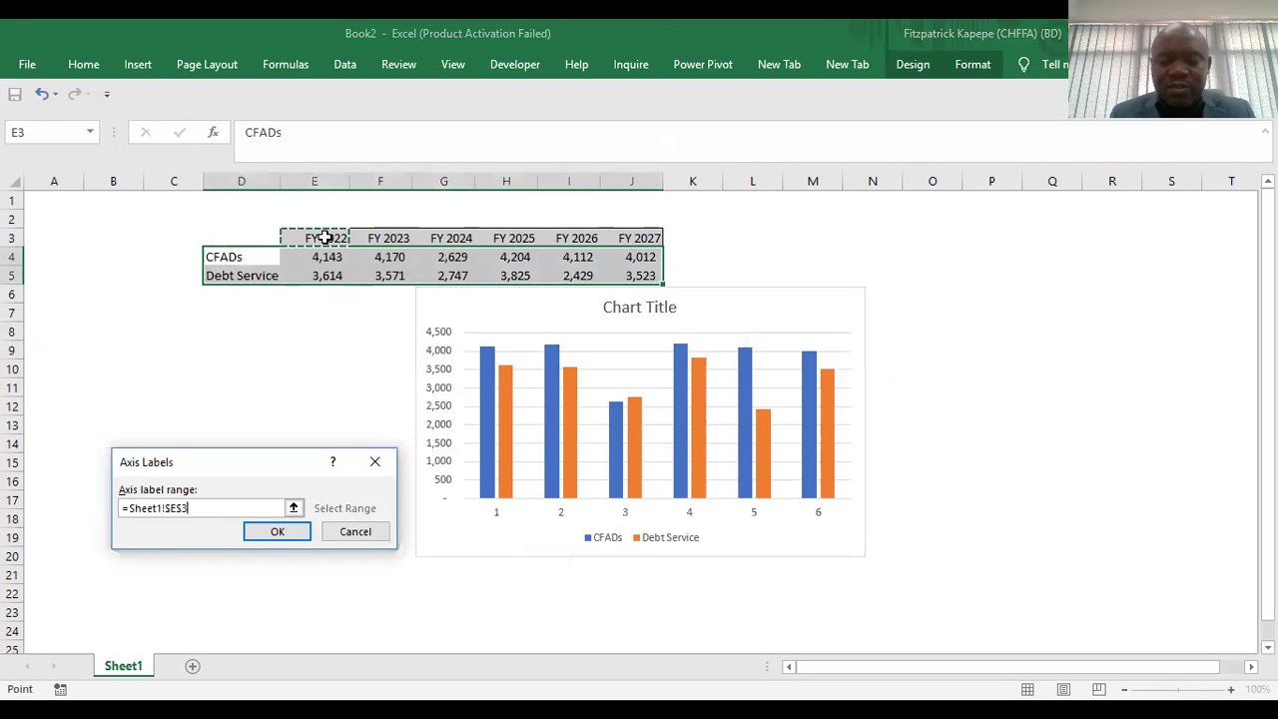
key("ctrl+shift+Right")
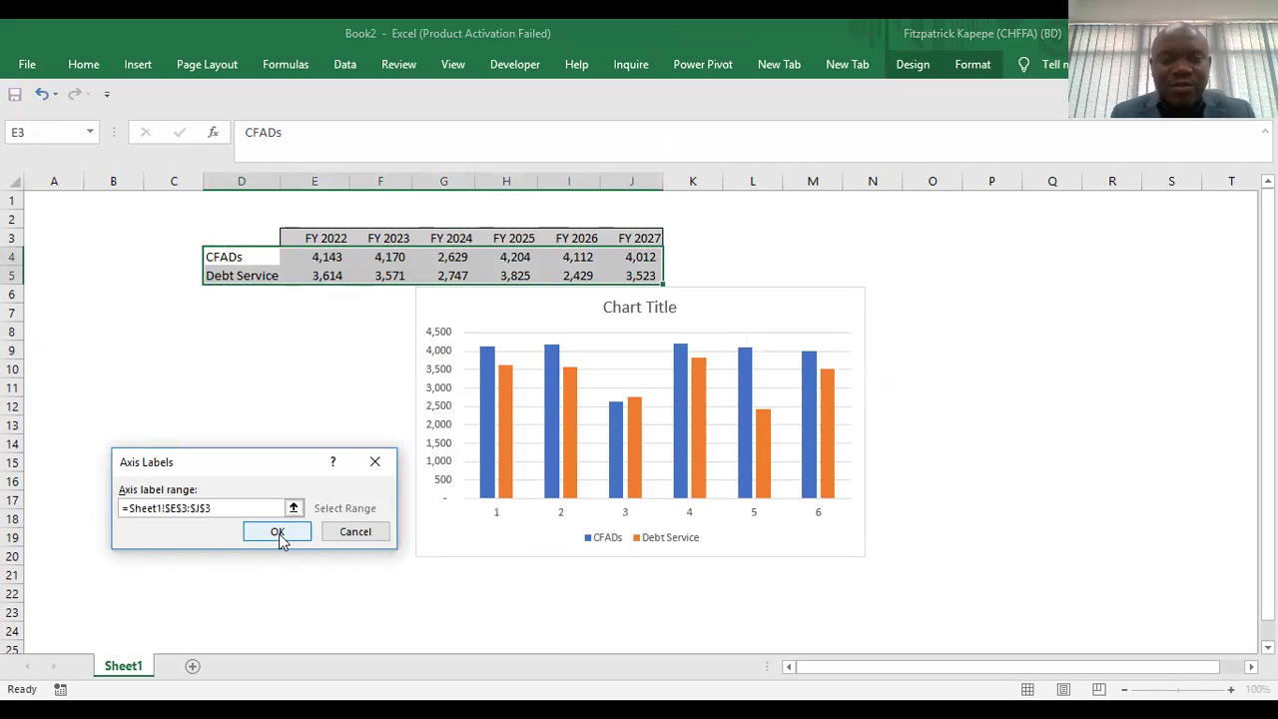
left_click(278, 531)
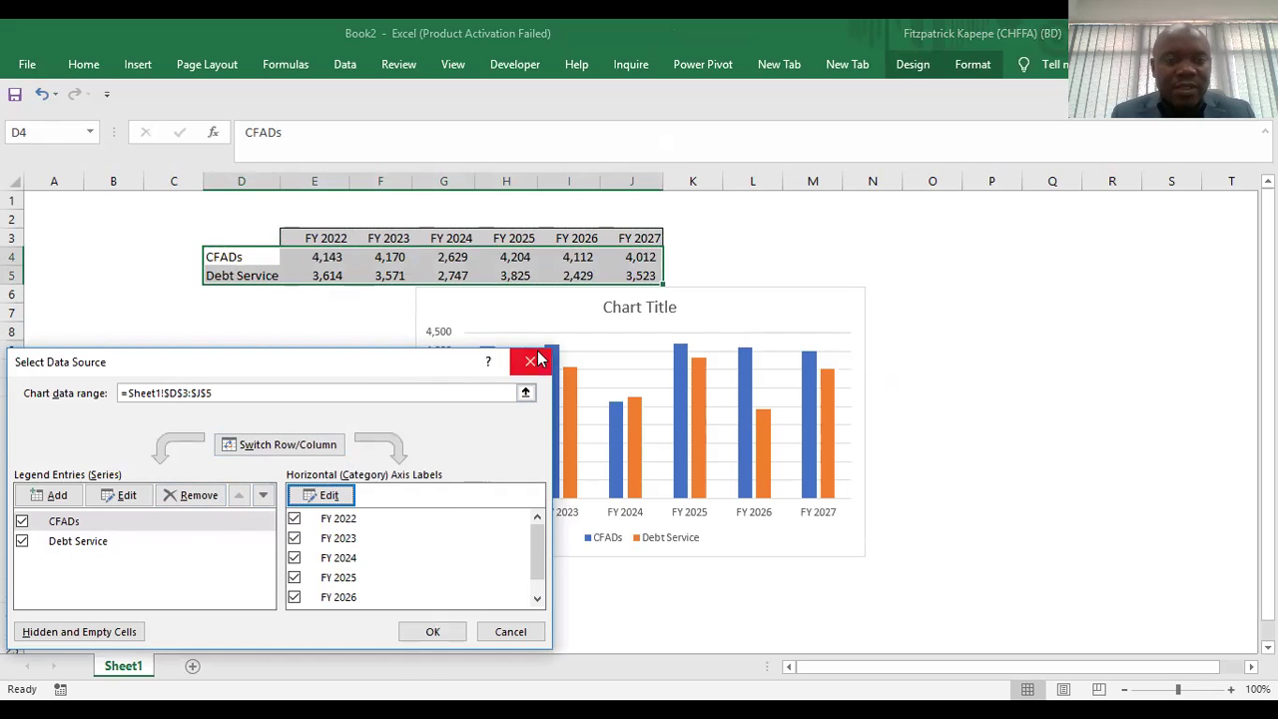
left_click(432, 632)
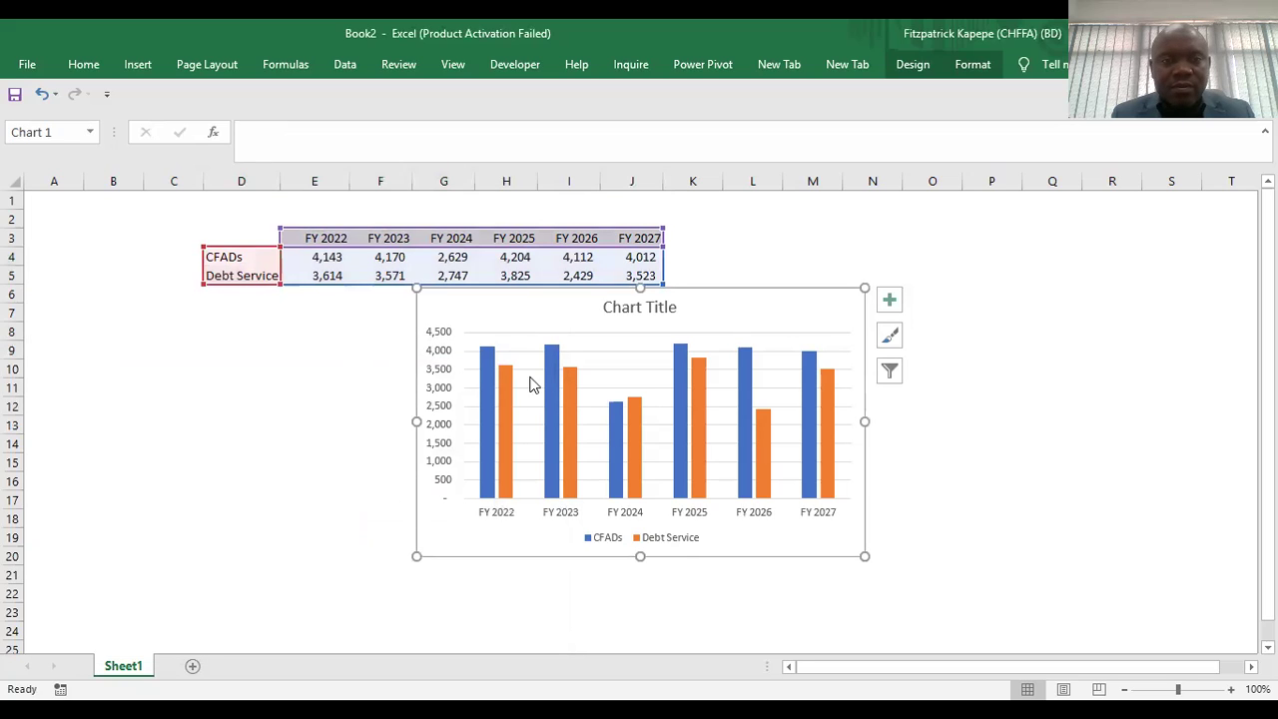
Change the chart to the Stacked Area - Clustered Column combination, with CFADs as the area, and move it clear below the table.
left_click(489, 359)
right_click(489, 359)
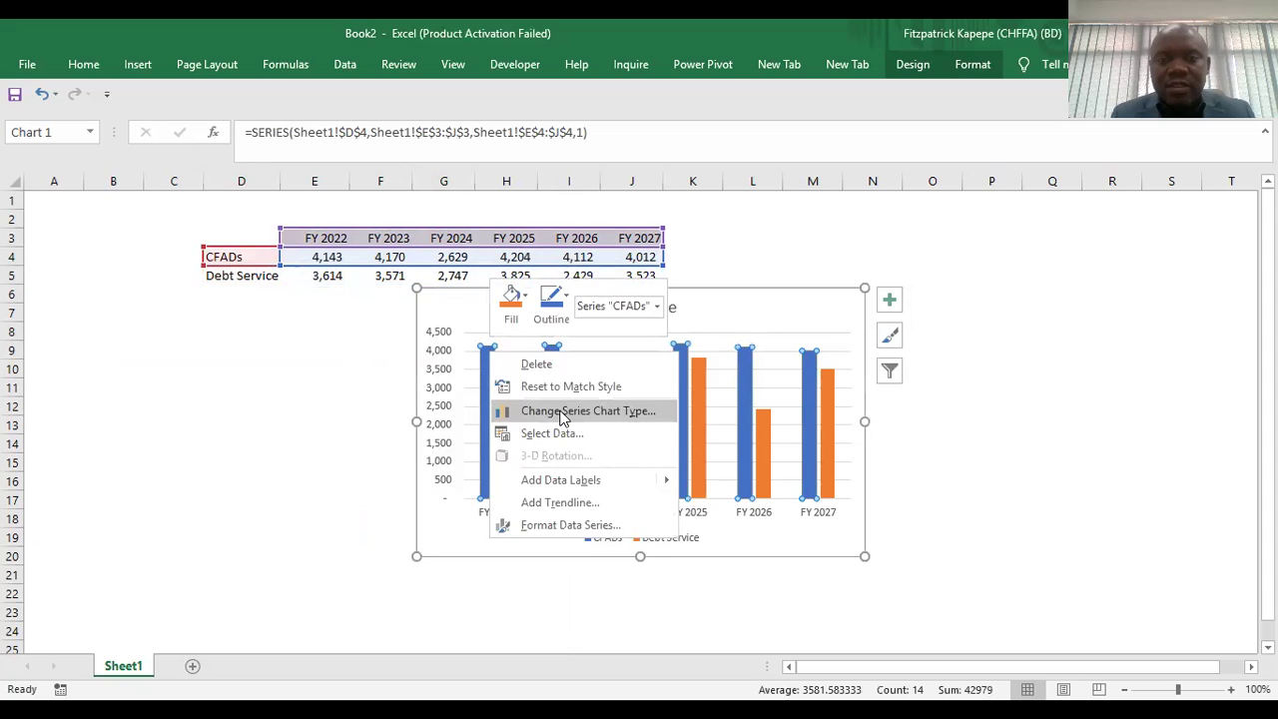
left_click(562, 417)
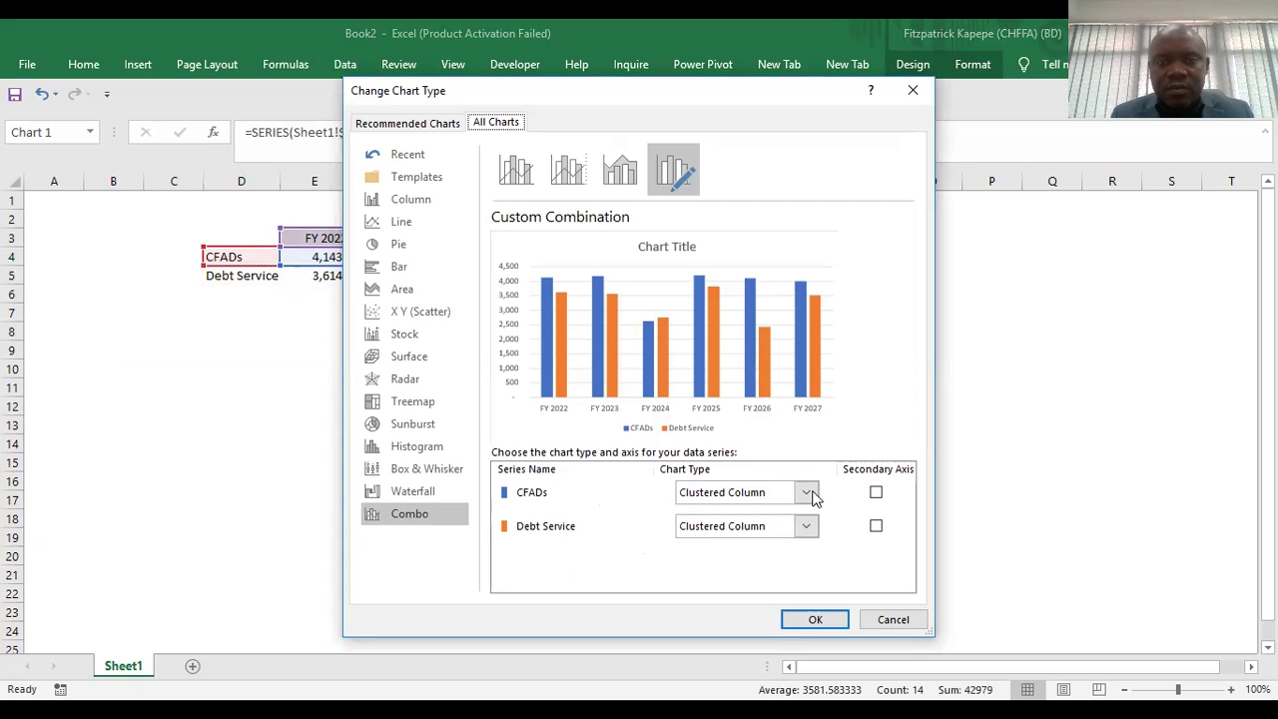
left_click(635, 175)
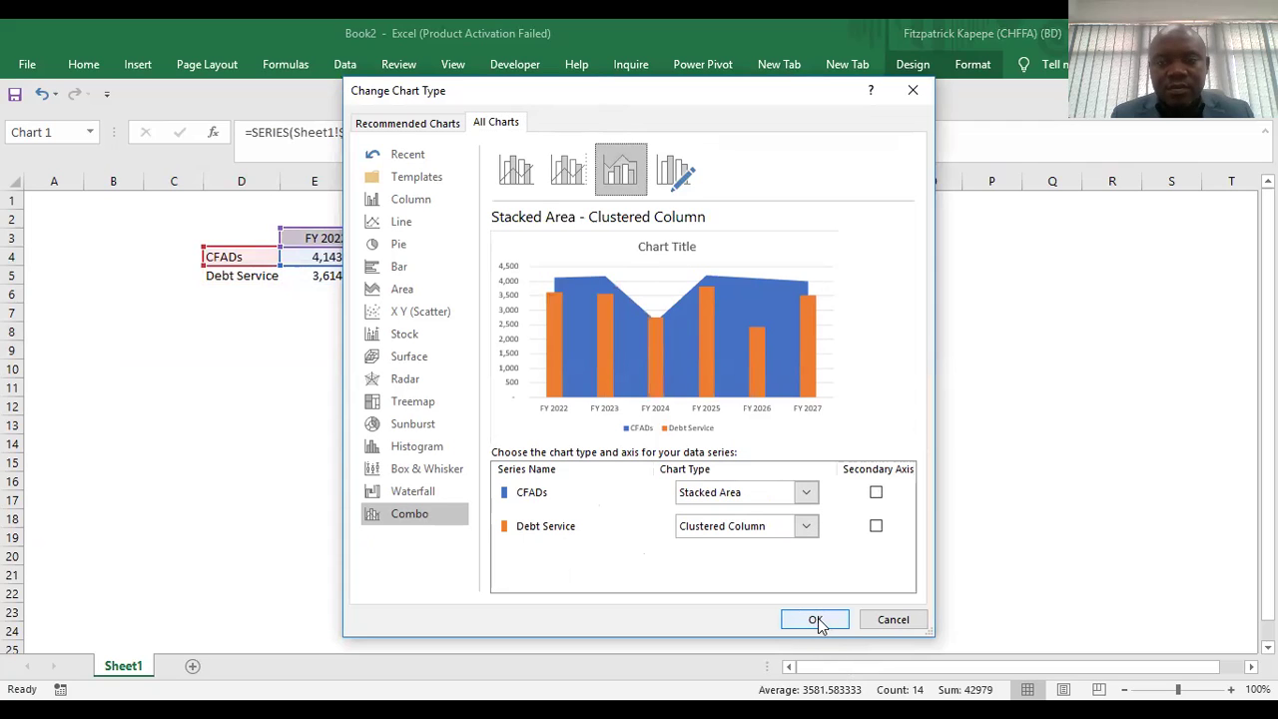
left_click(815, 620)
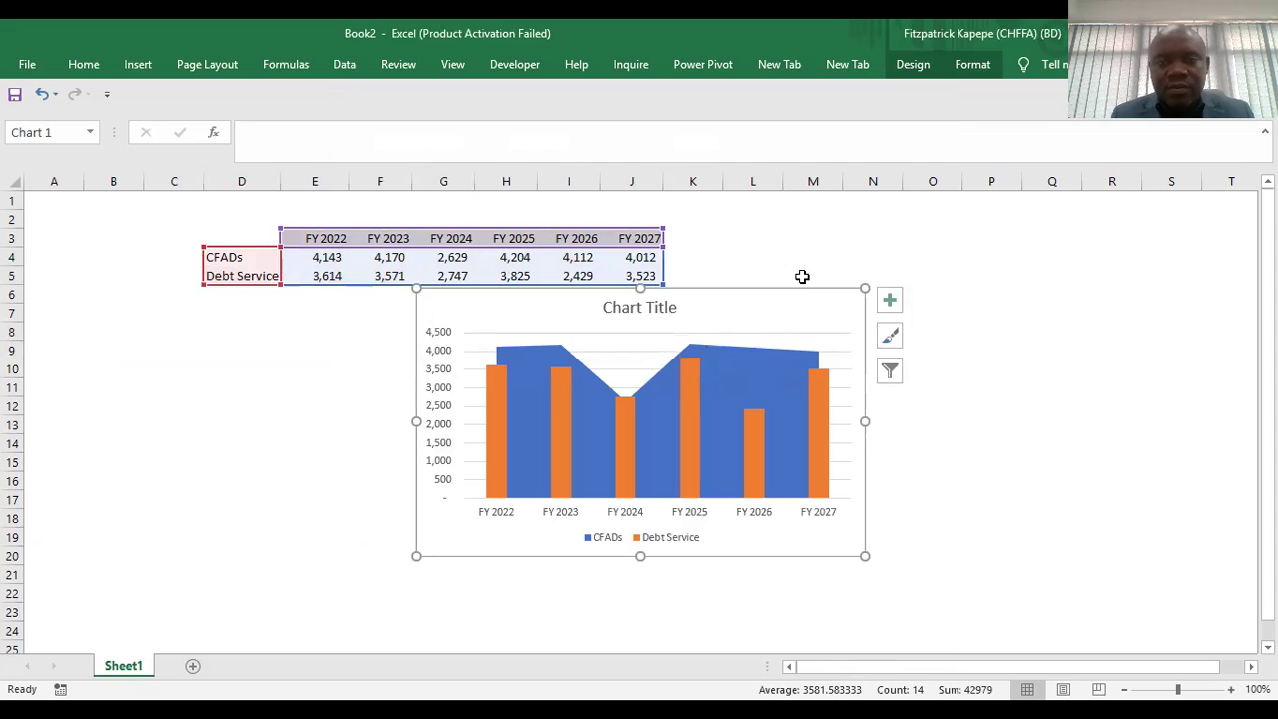
left_click_drag(799, 296, 675, 349)
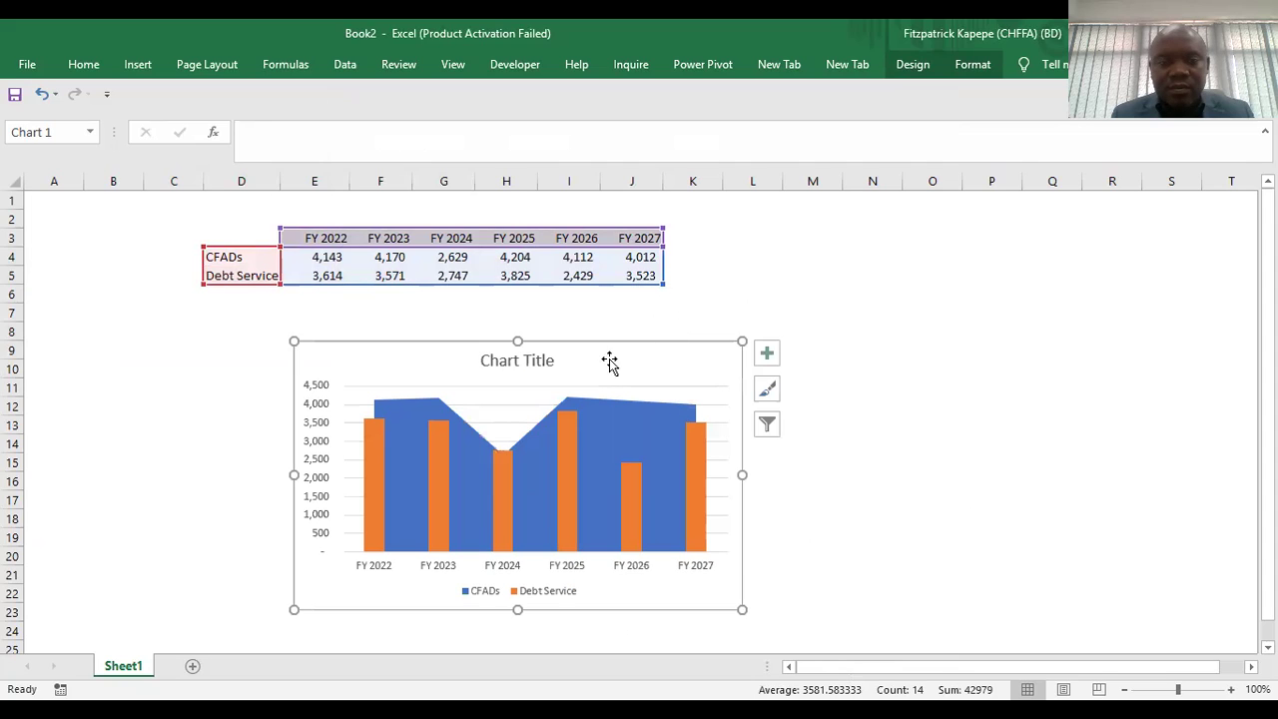
Replace the placeholder chart title with "CFADS vs Debt Service".
left_click(537, 363)
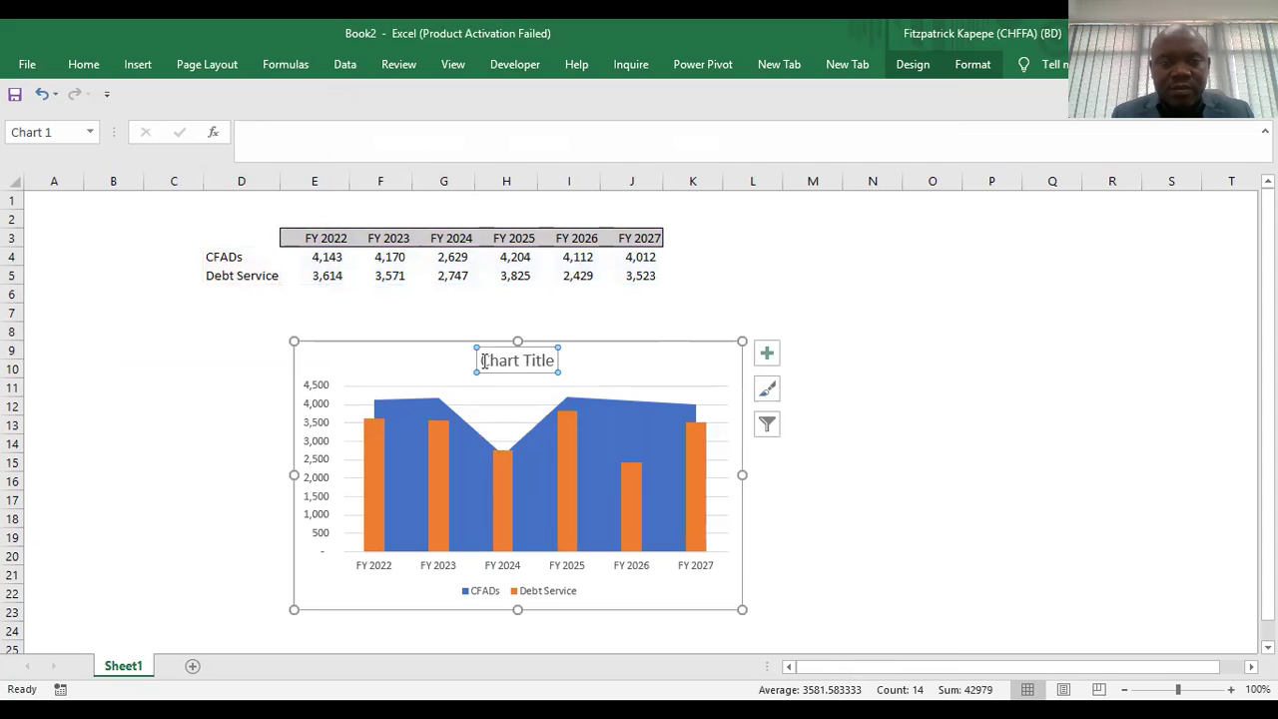
left_click_drag(486, 360, 559, 362)
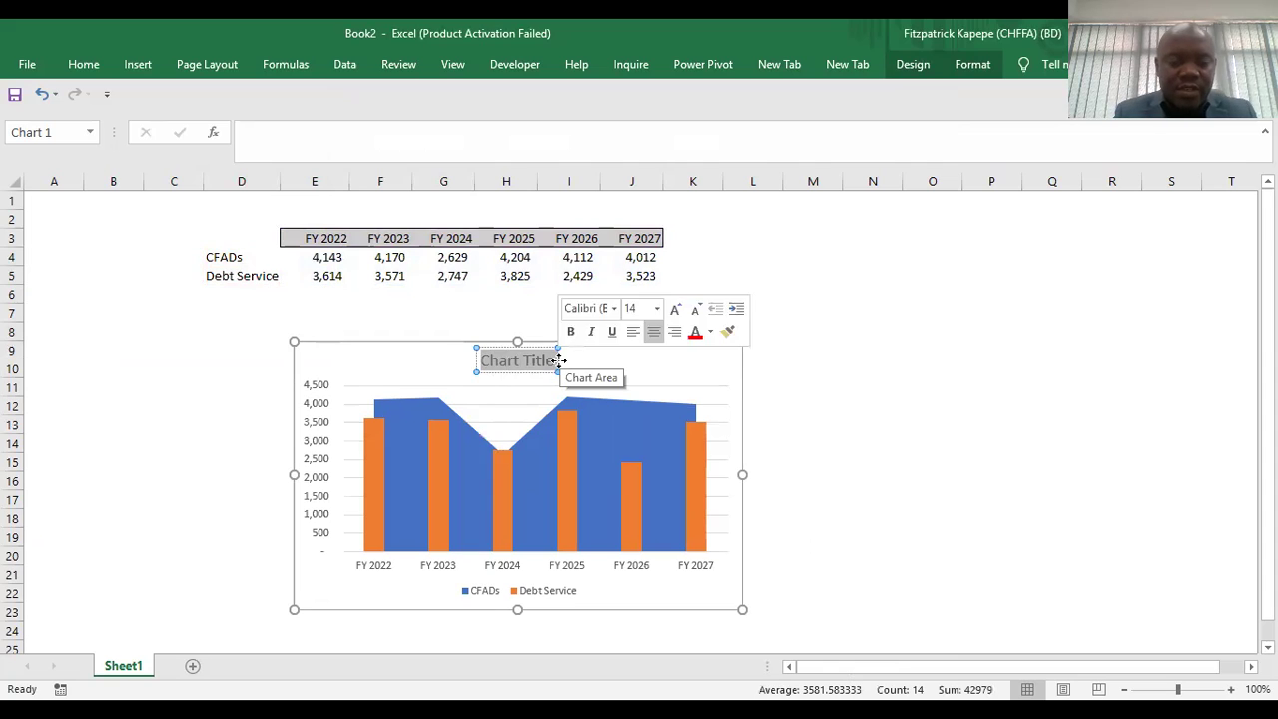
type("CFA")
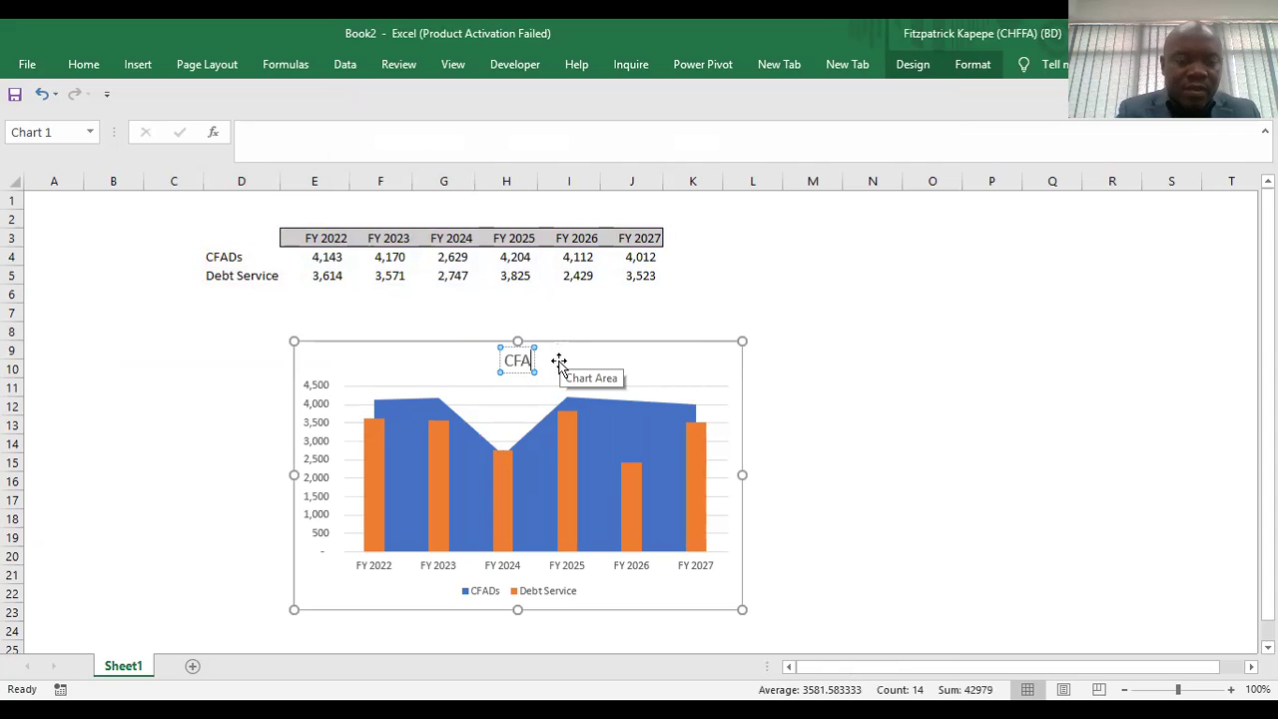
type("DS vs")
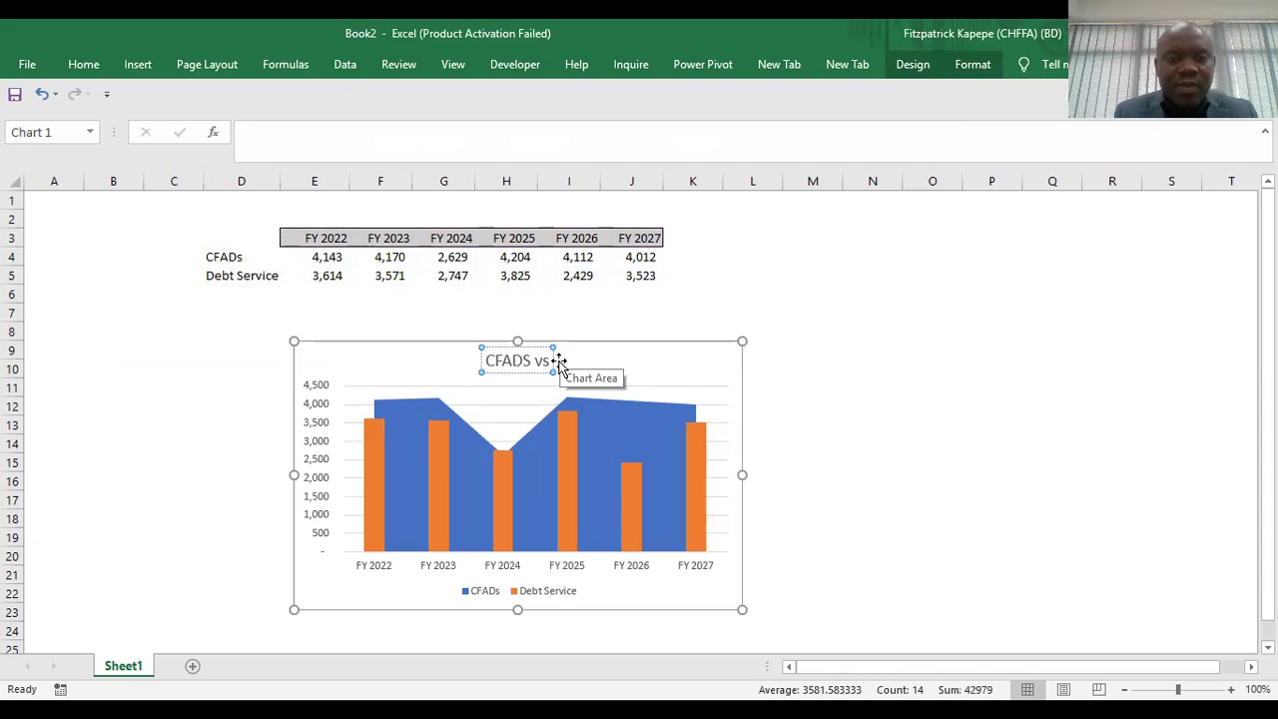
type(" D")
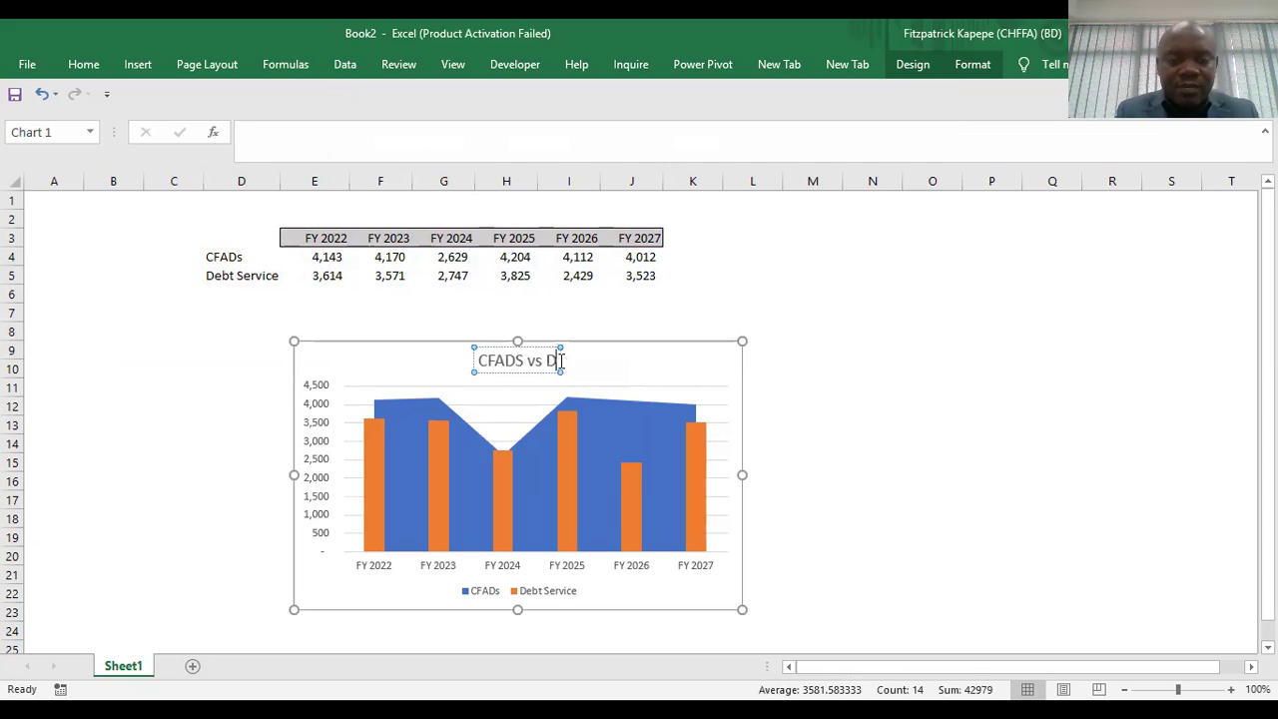
type("ebt Servi")
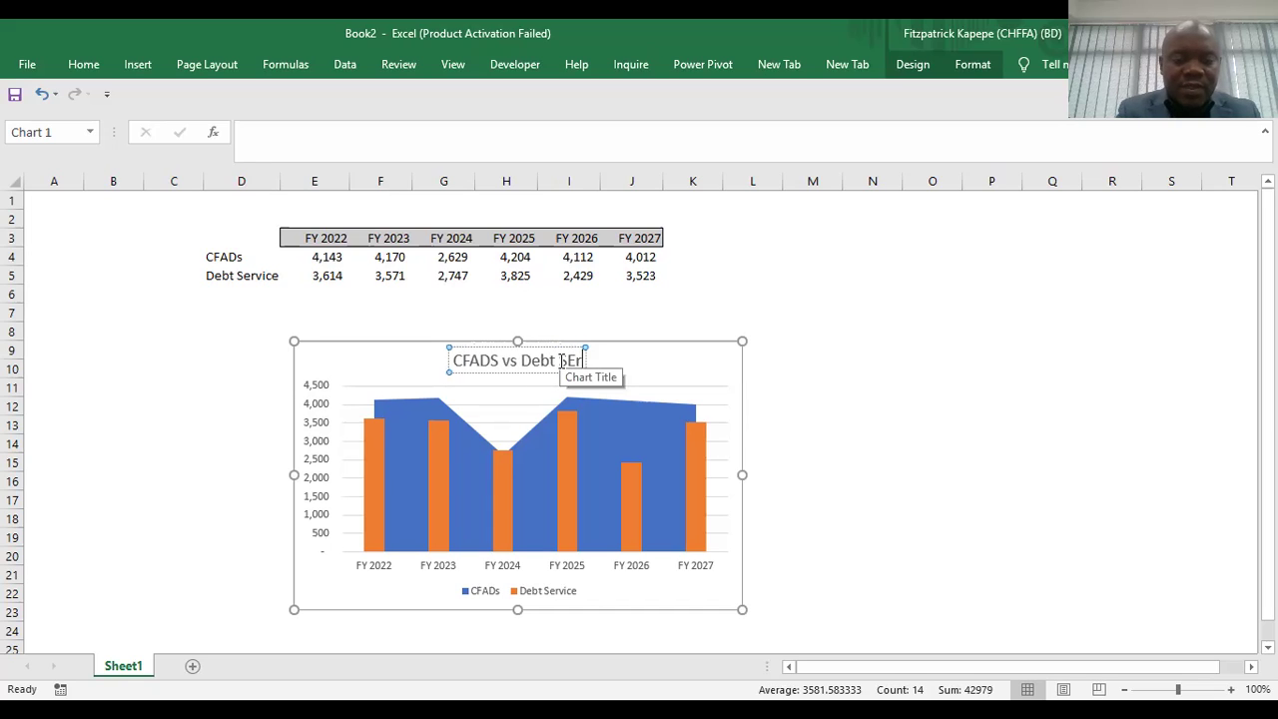
type("ce")
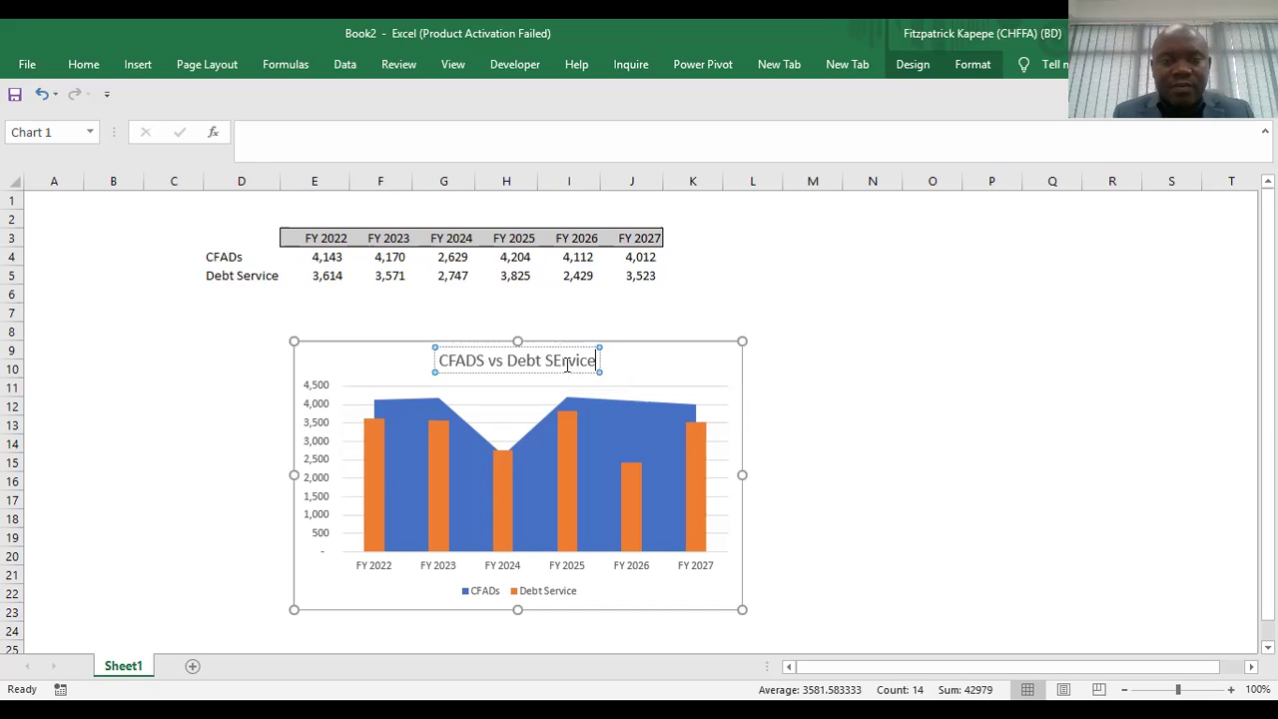
left_click(562, 360)
left_click(804, 457)
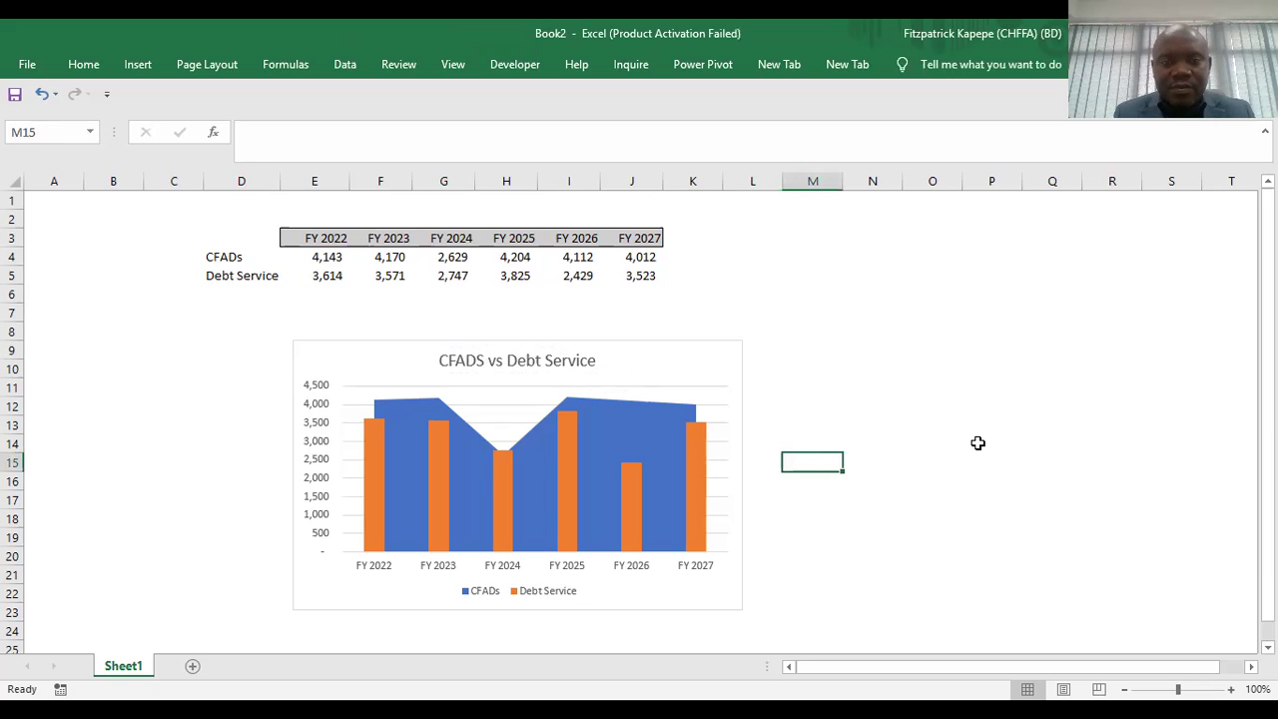
Remove the outline around the chart area by setting its border to No line.
left_click(671, 341)
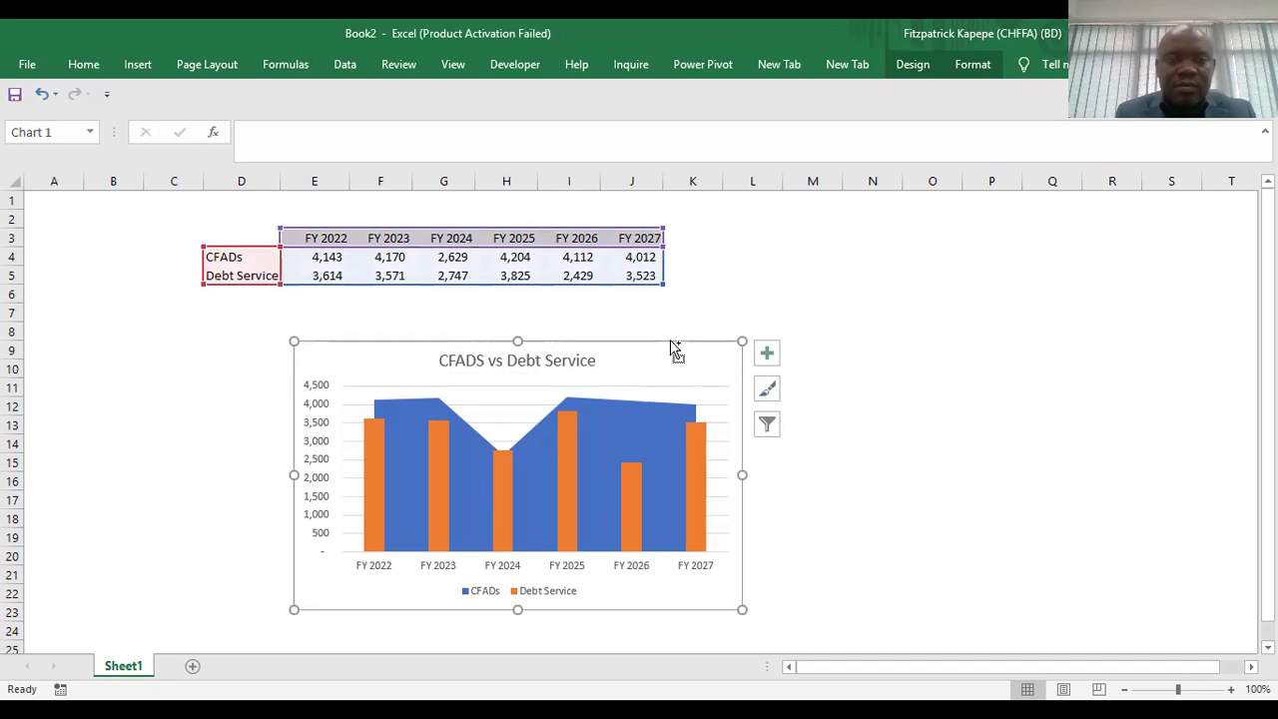
key("ctrl+1")
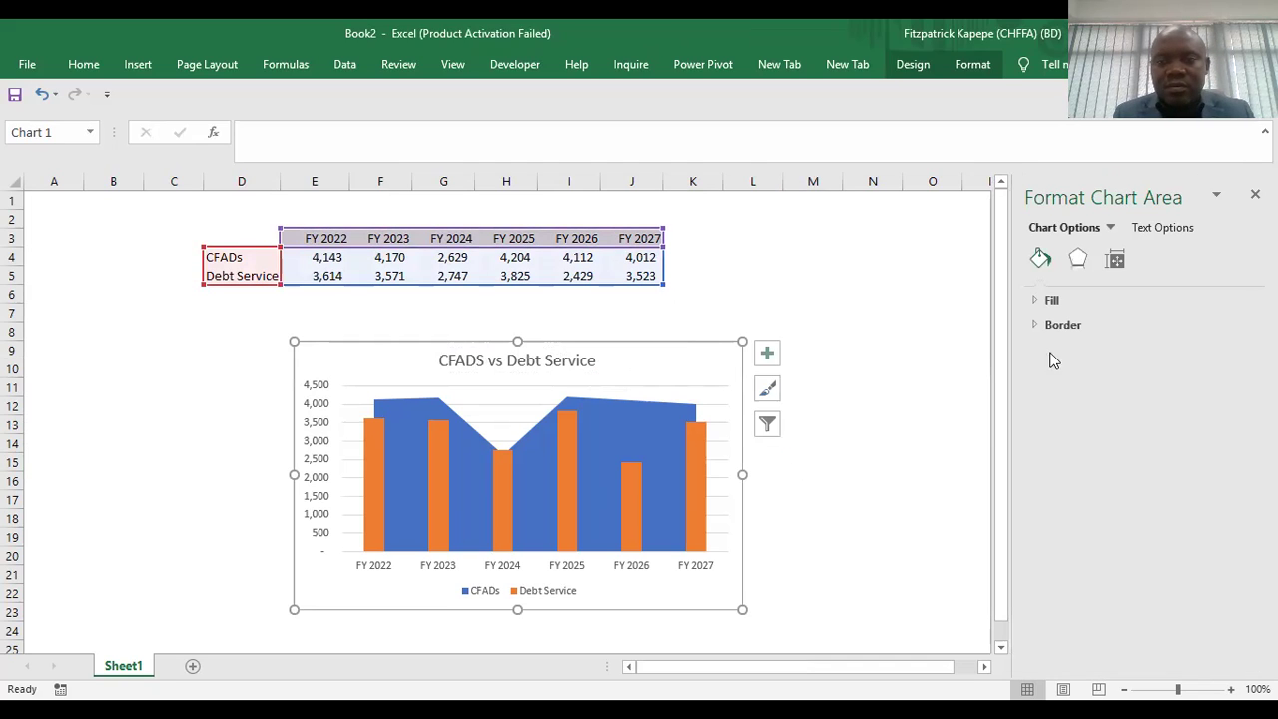
left_click(1052, 326)
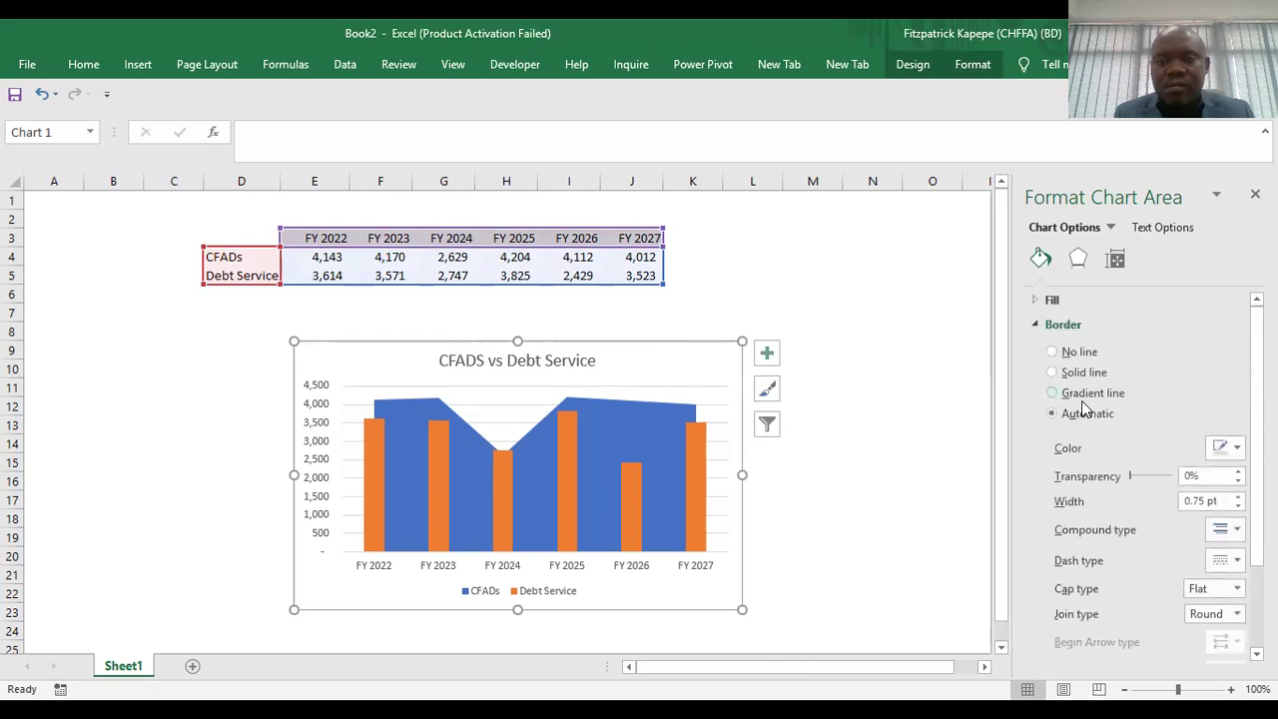
left_click(1054, 353)
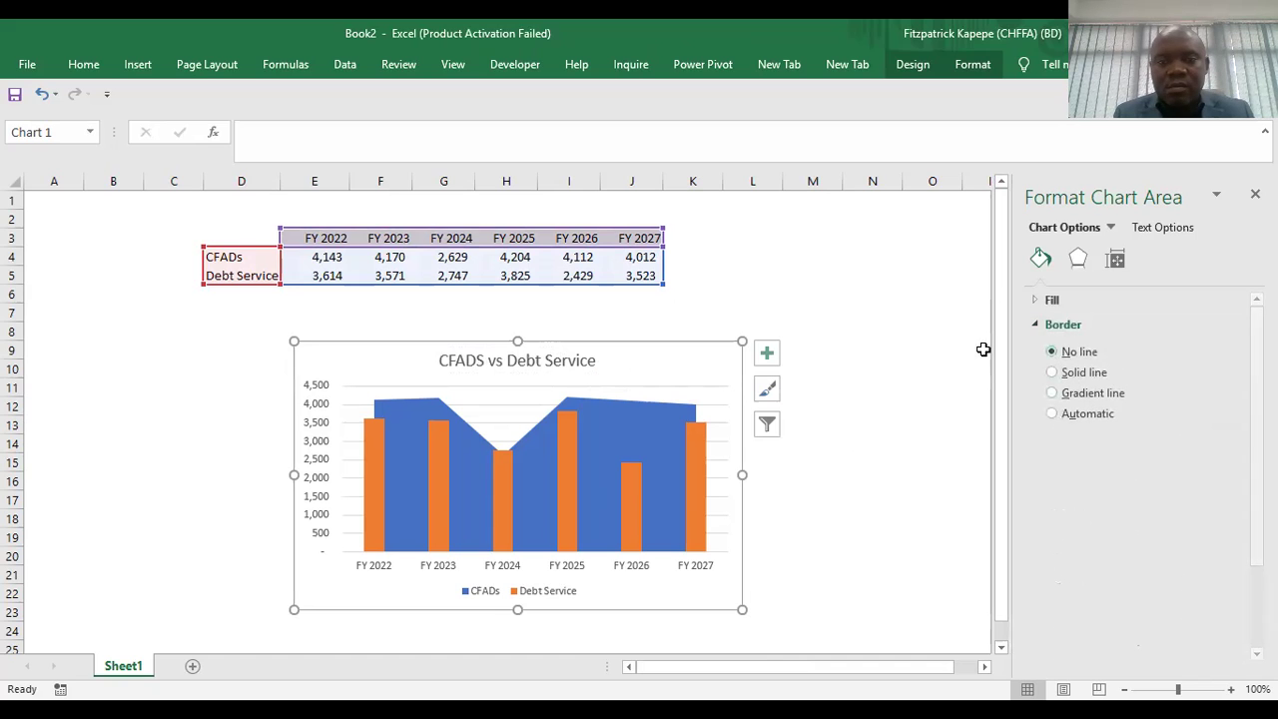
left_click(849, 402)
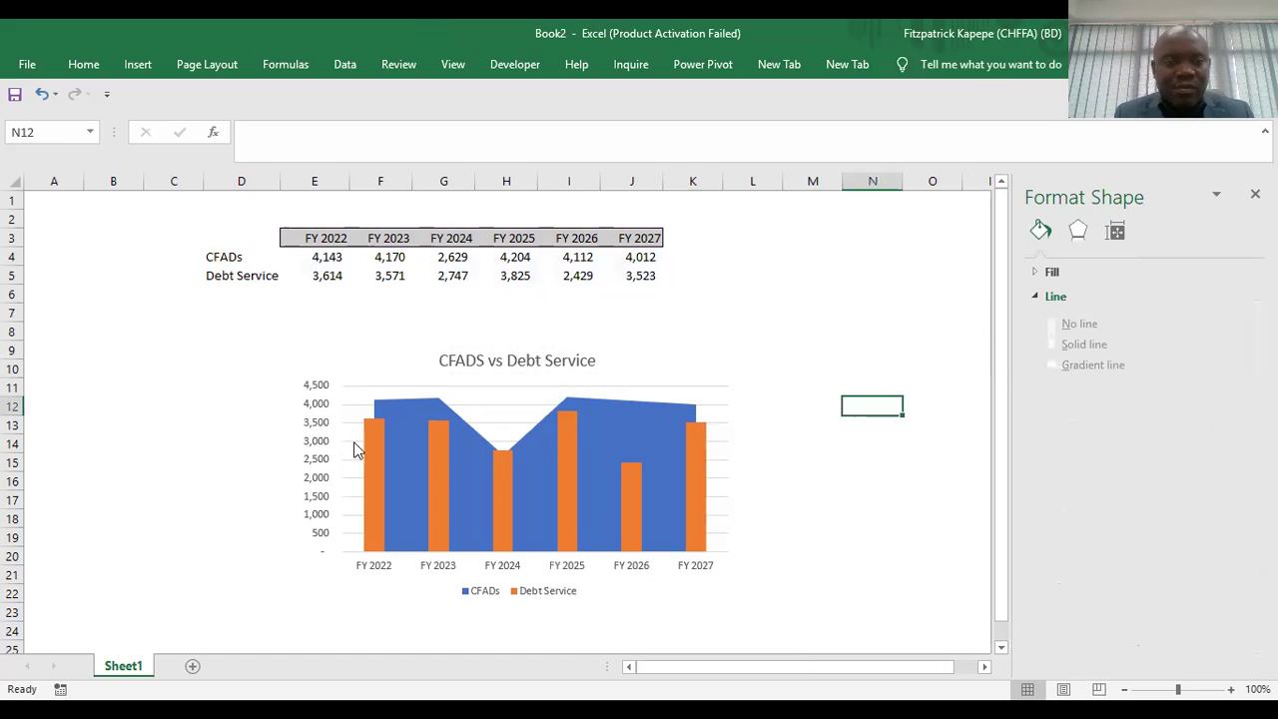
Set the major tick marks of the chart's vertical value axis to Outside.
left_click(317, 418)
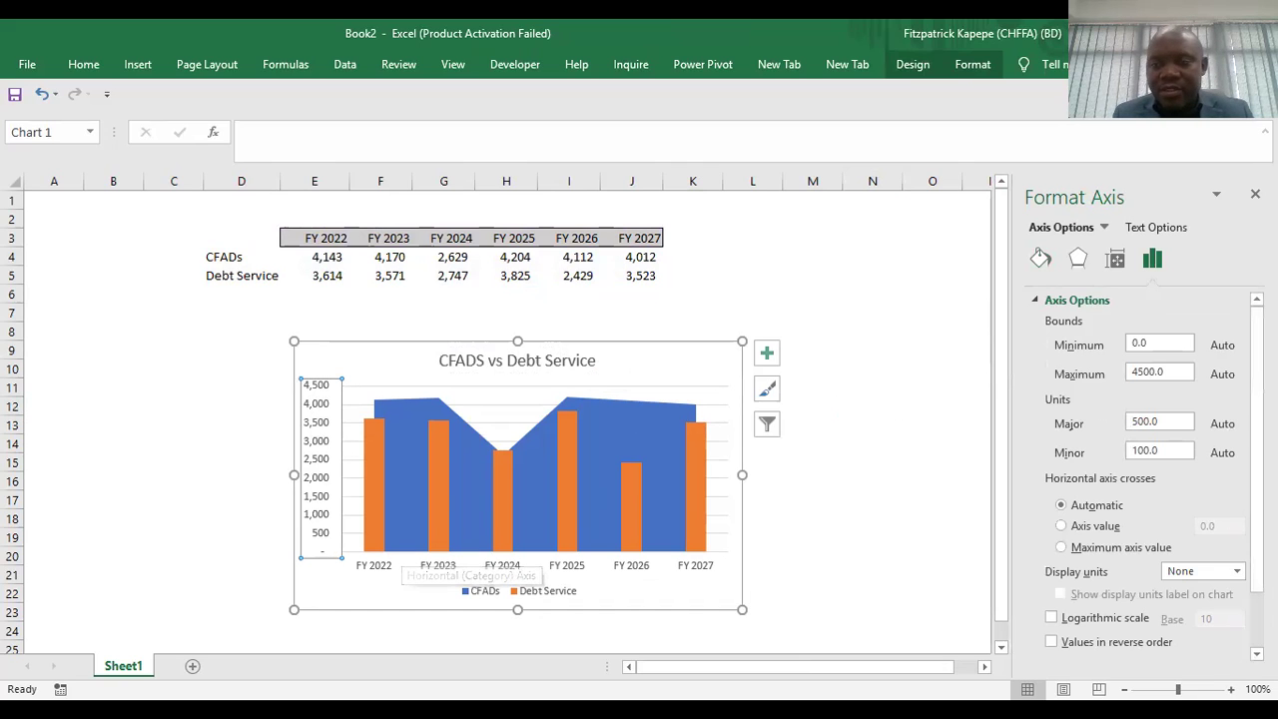
scroll(1198, 624, "down", 3)
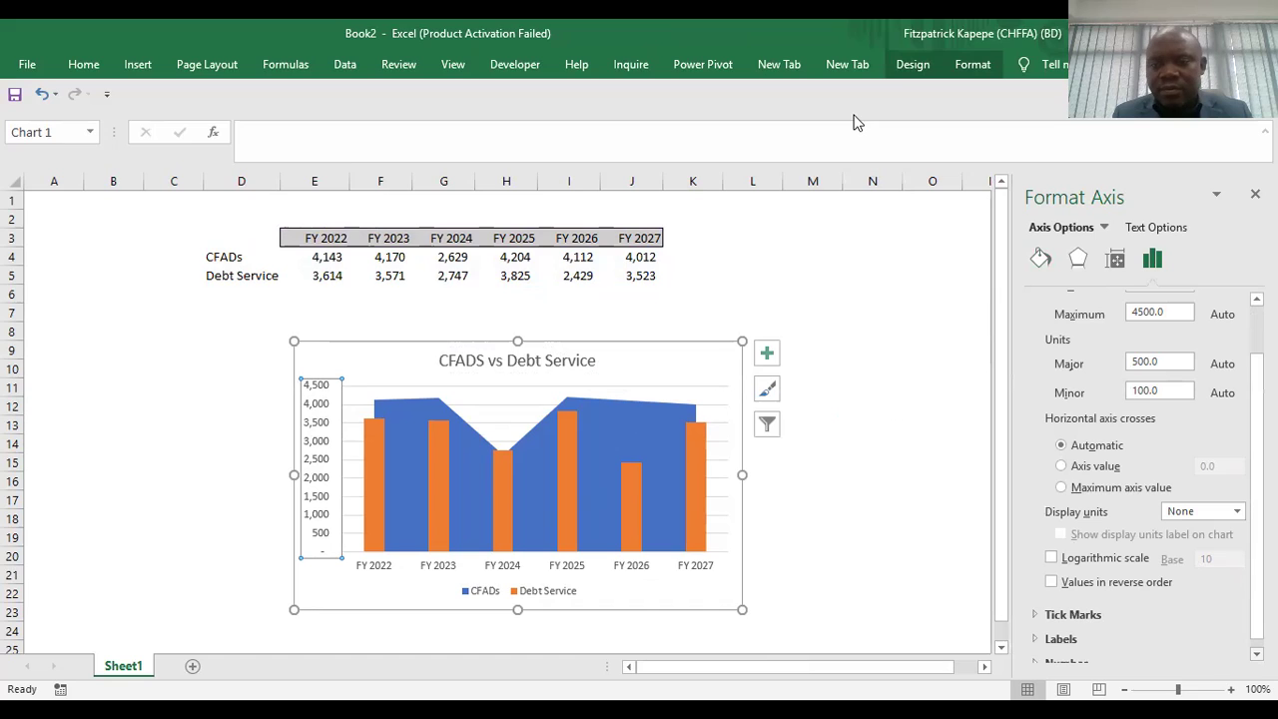
left_click(1091, 620)
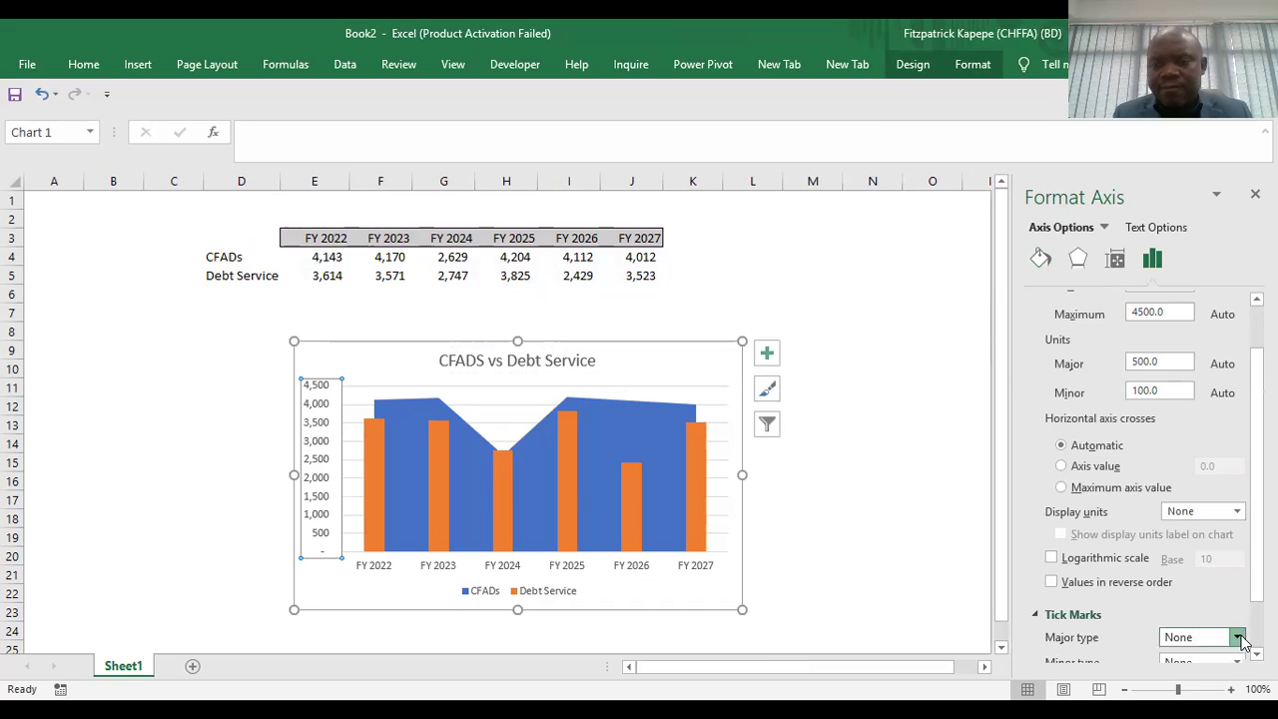
left_click(1235, 637)
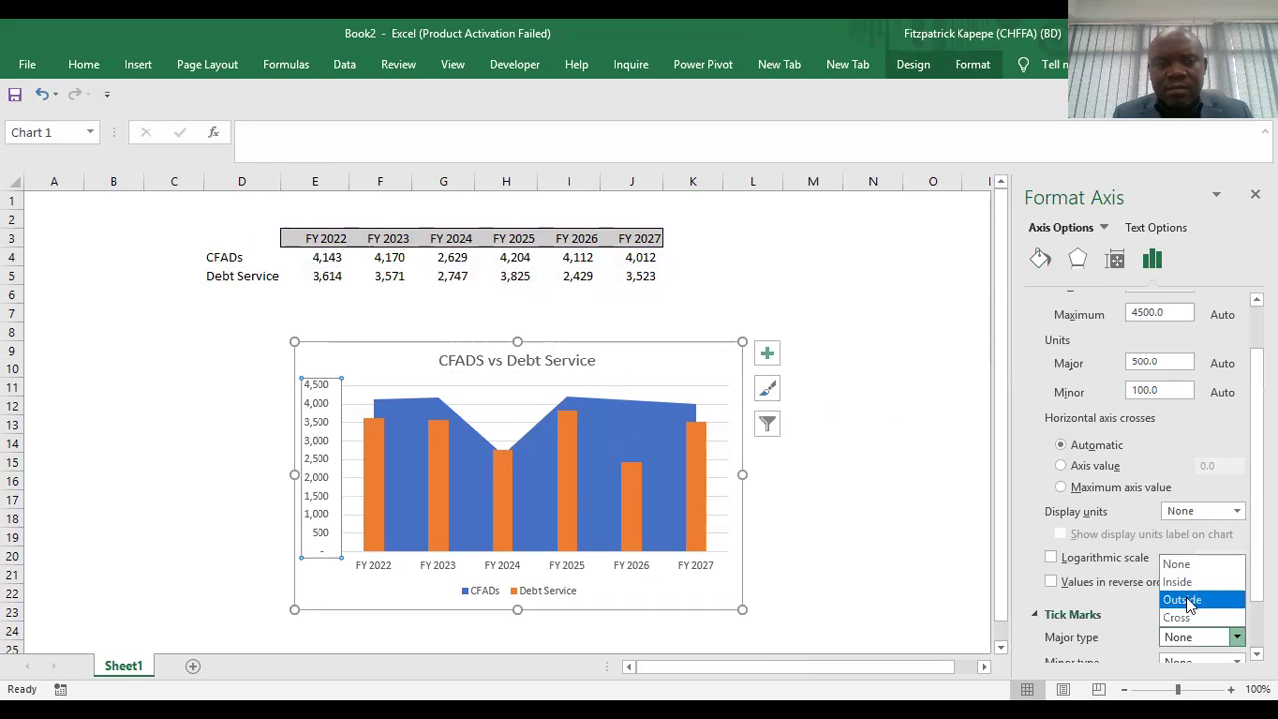
left_click(1186, 599)
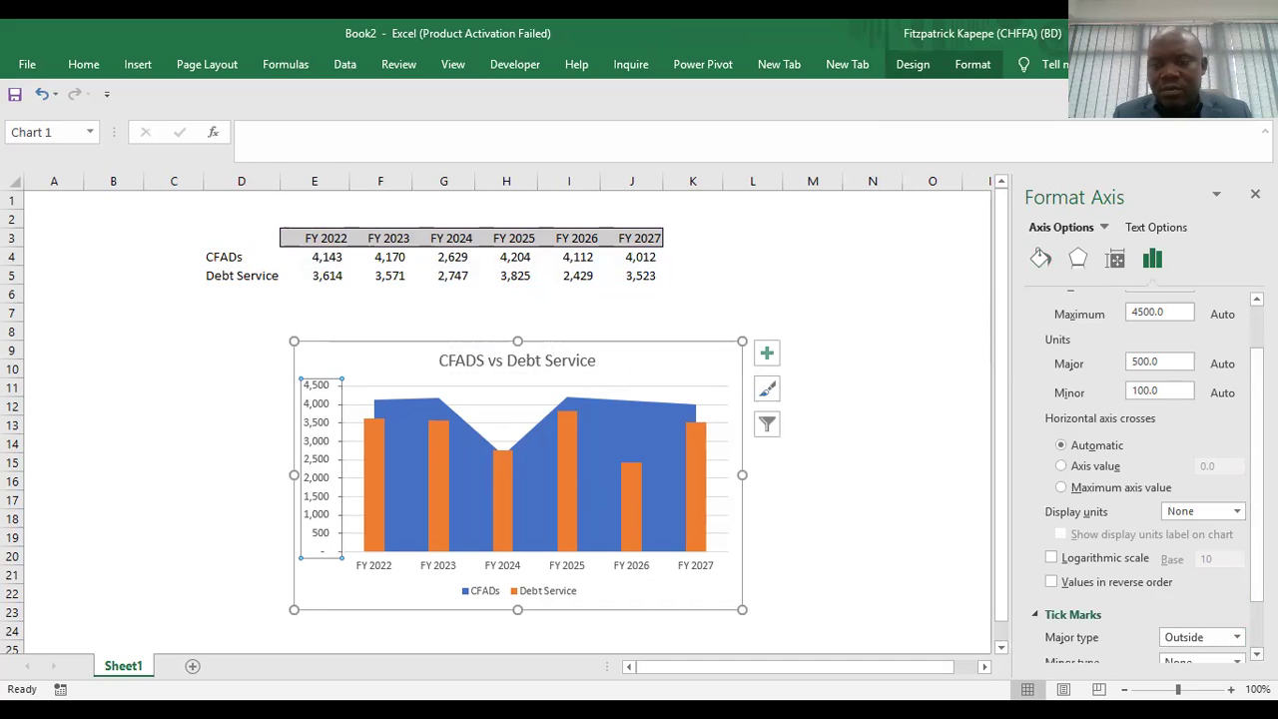
scroll(1186, 597, "down", 1)
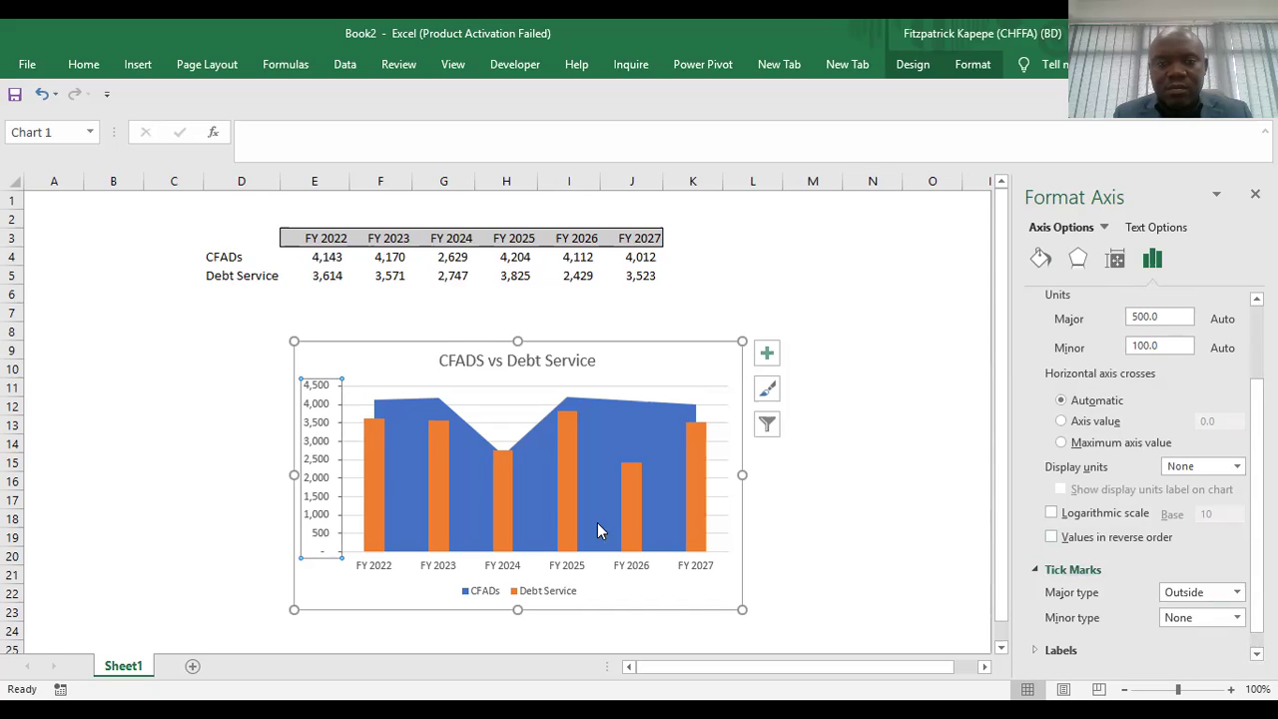
left_click(329, 589)
Add a primary vertical axis title to the chart and word it "$'million".
left_click(315, 468)
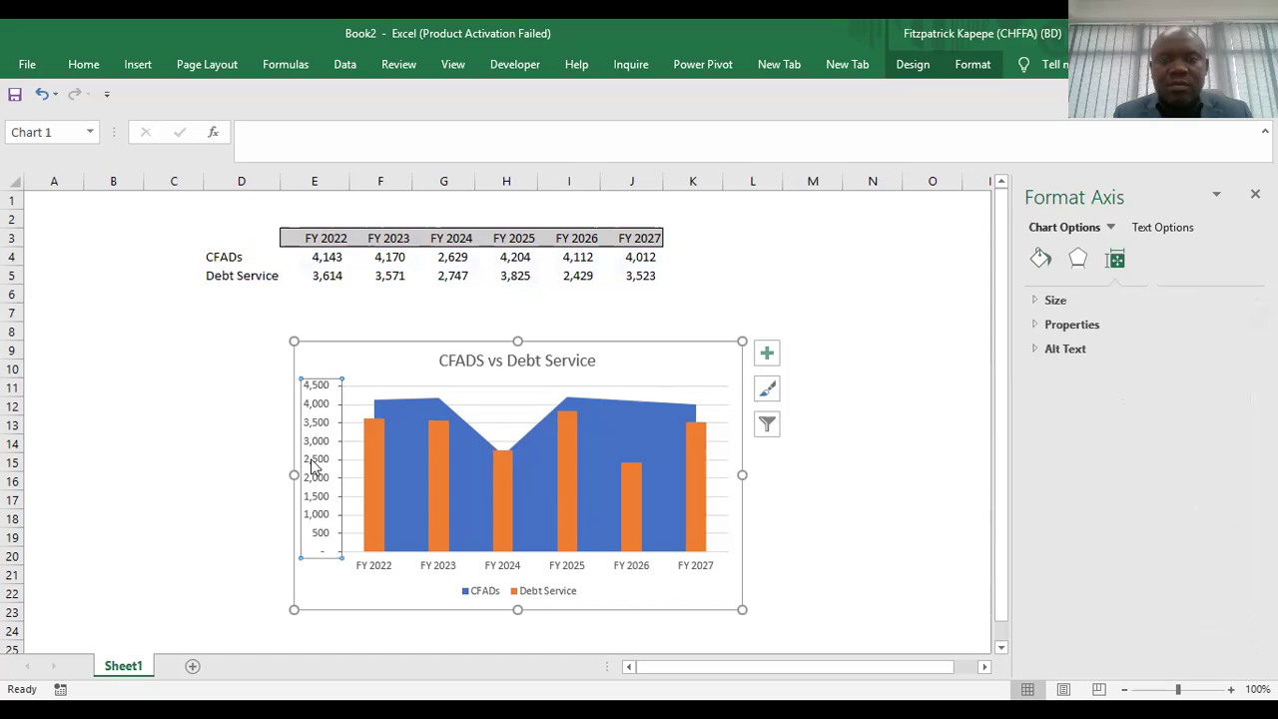
left_click(911, 66)
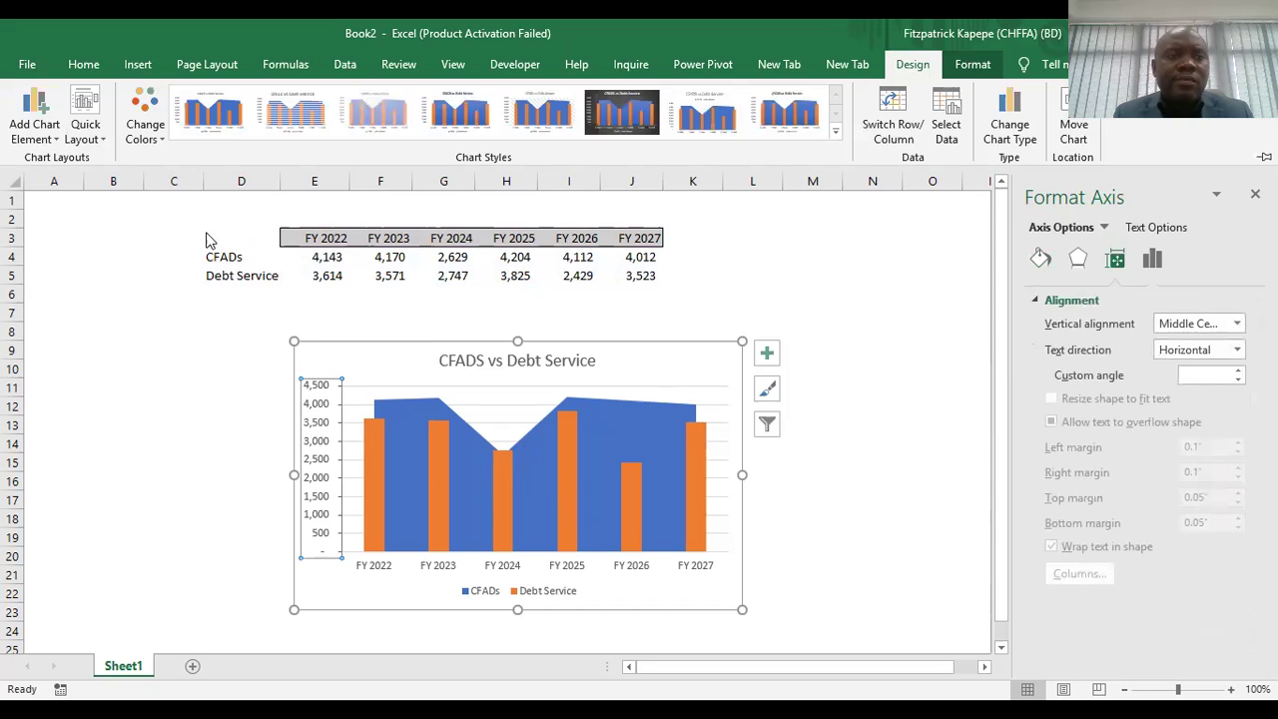
left_click(40, 131)
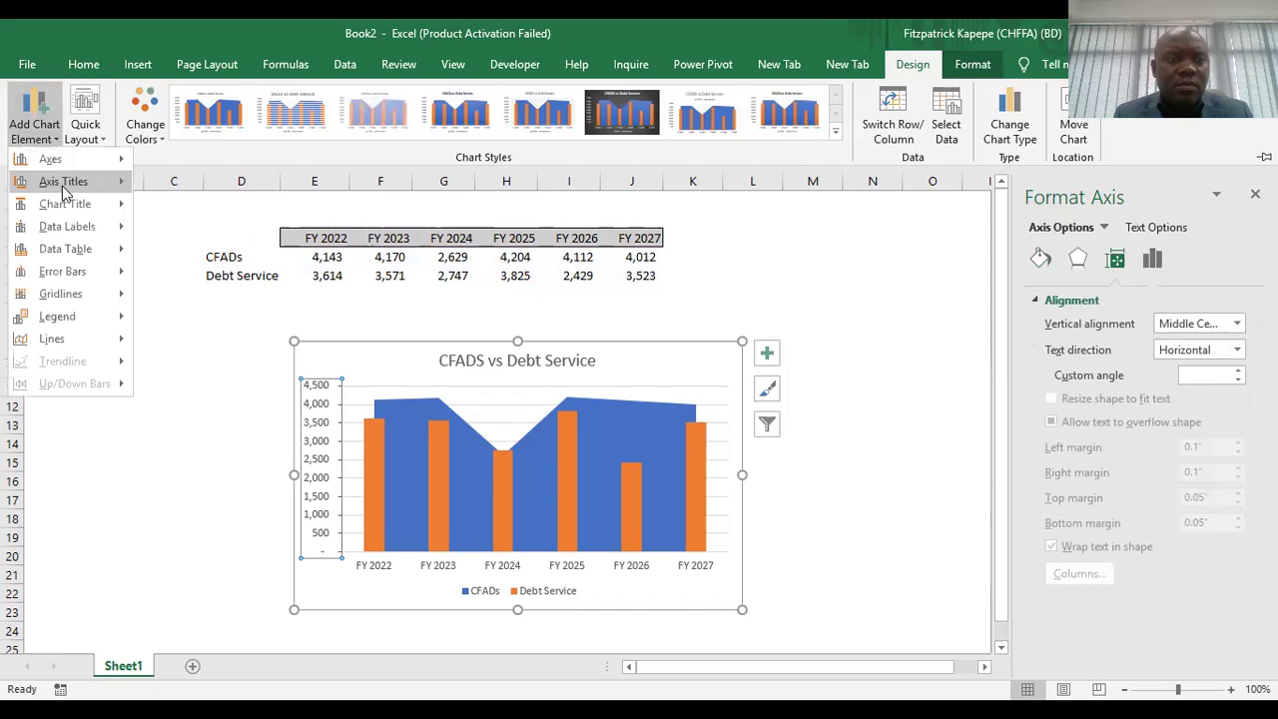
mouse_move(90, 182)
left_click(190, 240)
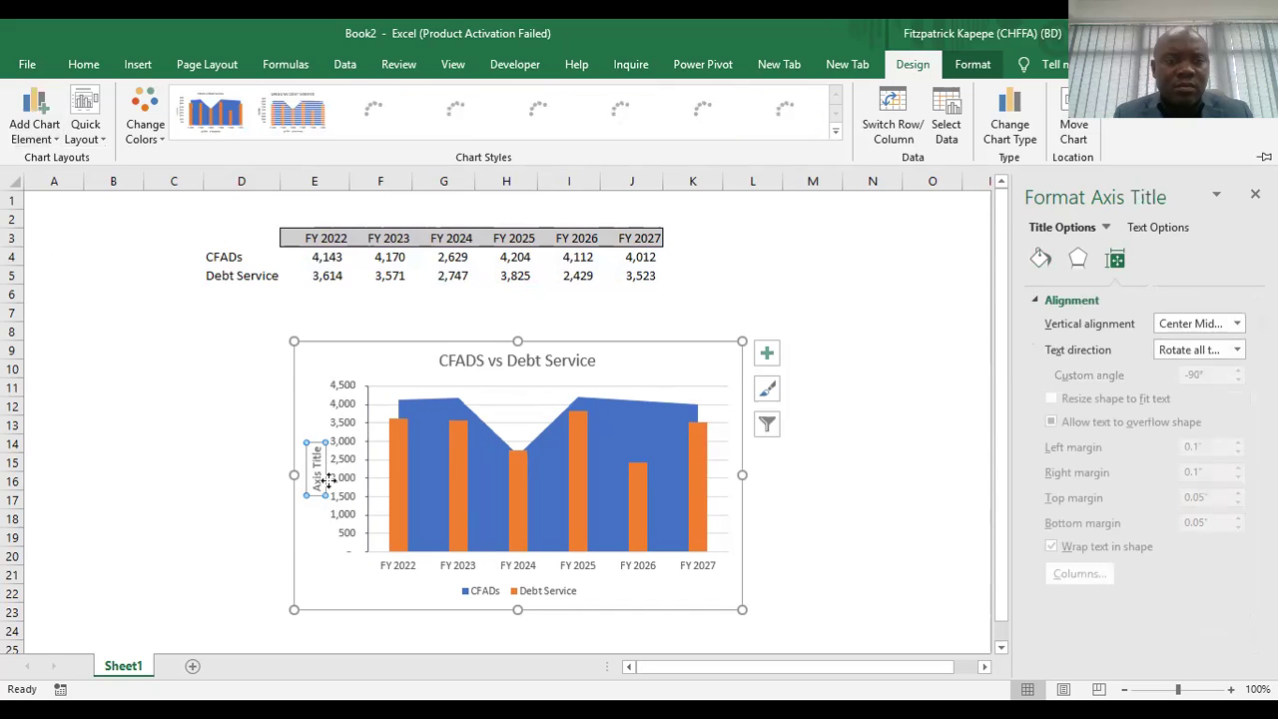
left_click(317, 457)
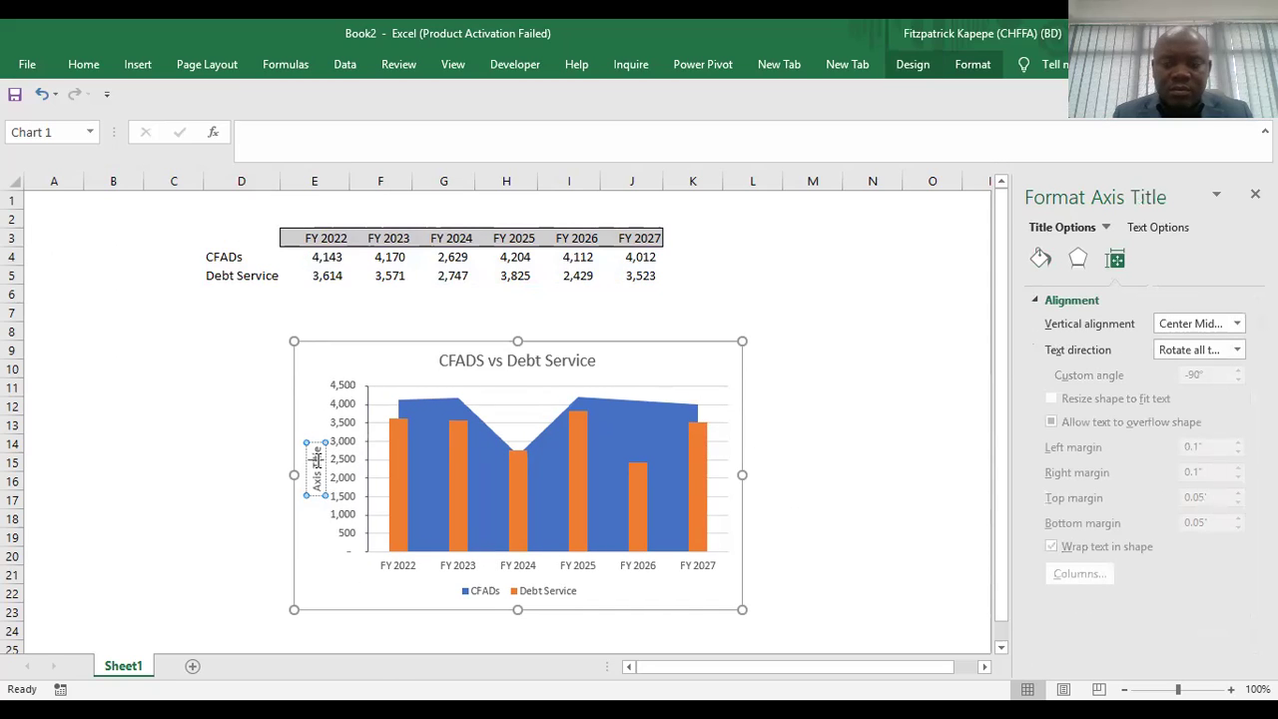
key("Delete")
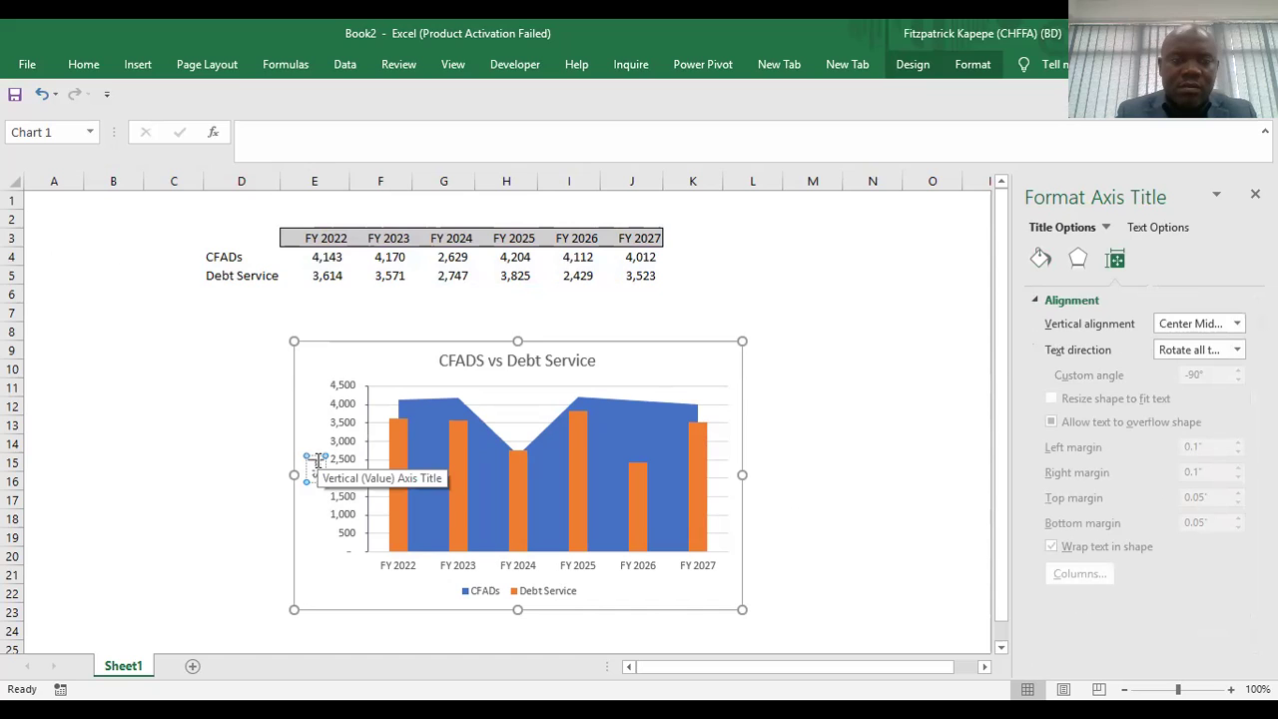
type("$ millions")
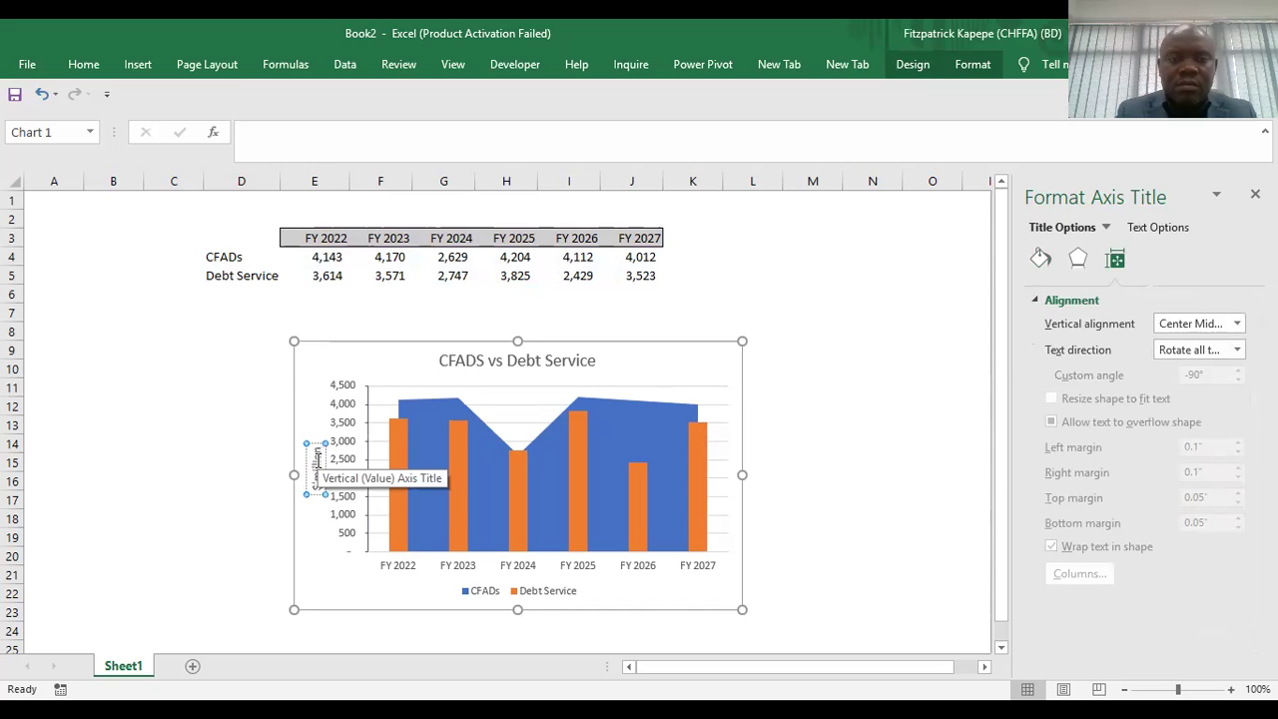
left_click(931, 461)
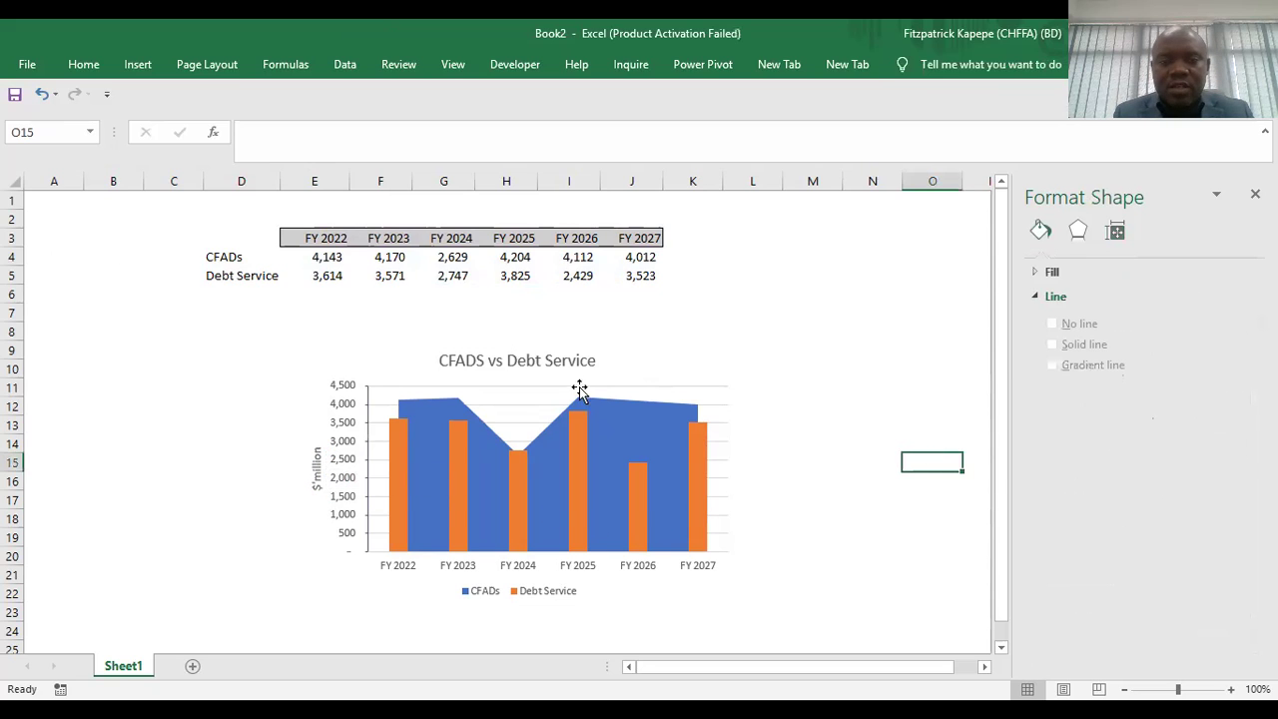
left_click(426, 419)
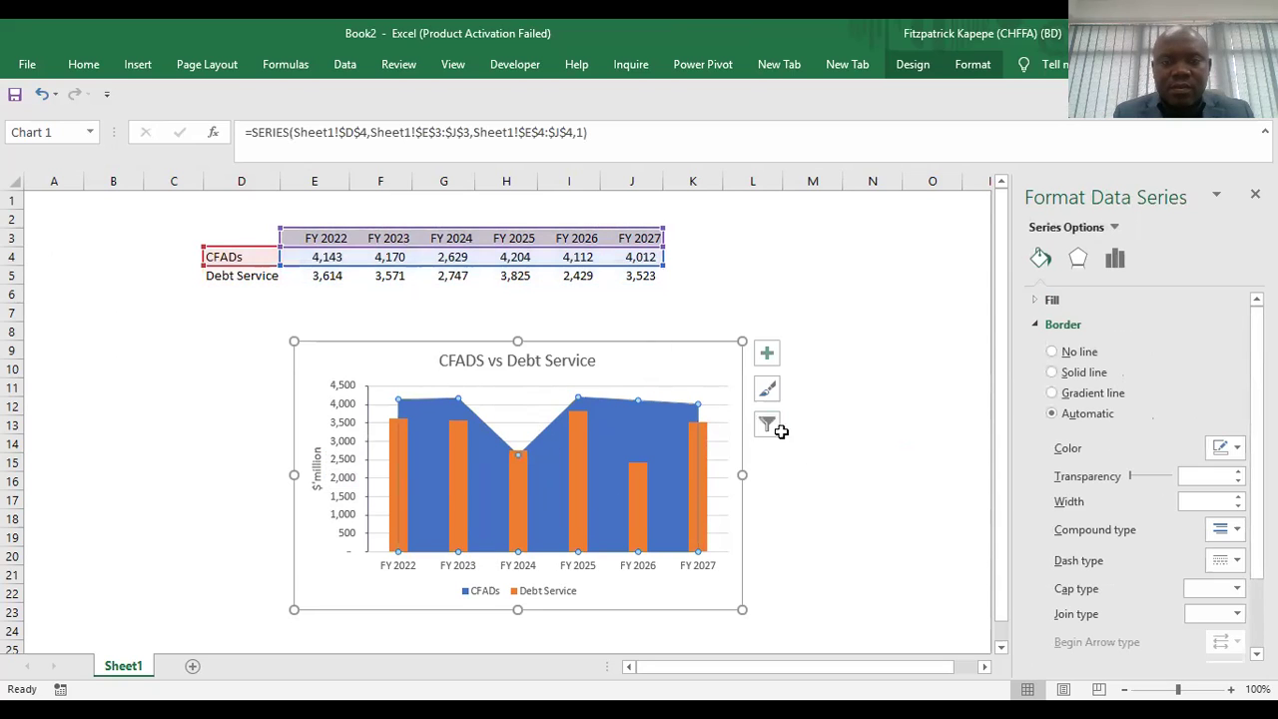
left_click(819, 441)
left_click(649, 406)
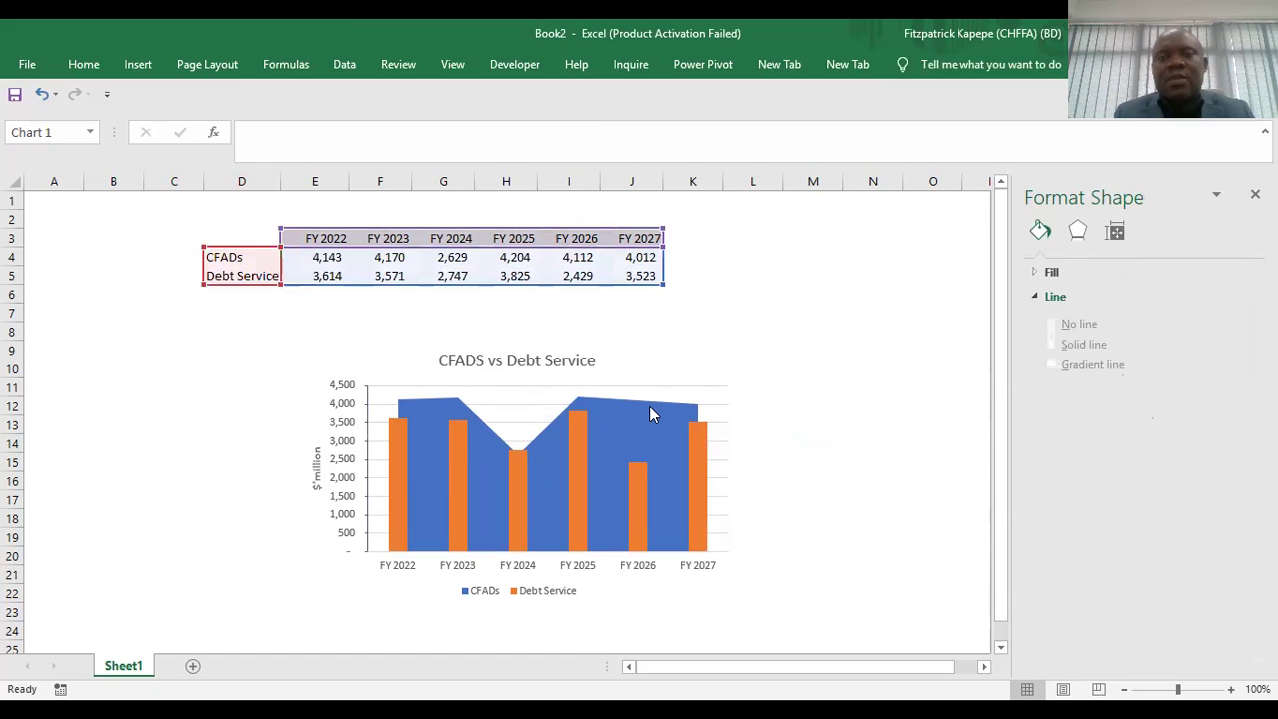
left_click(649, 406)
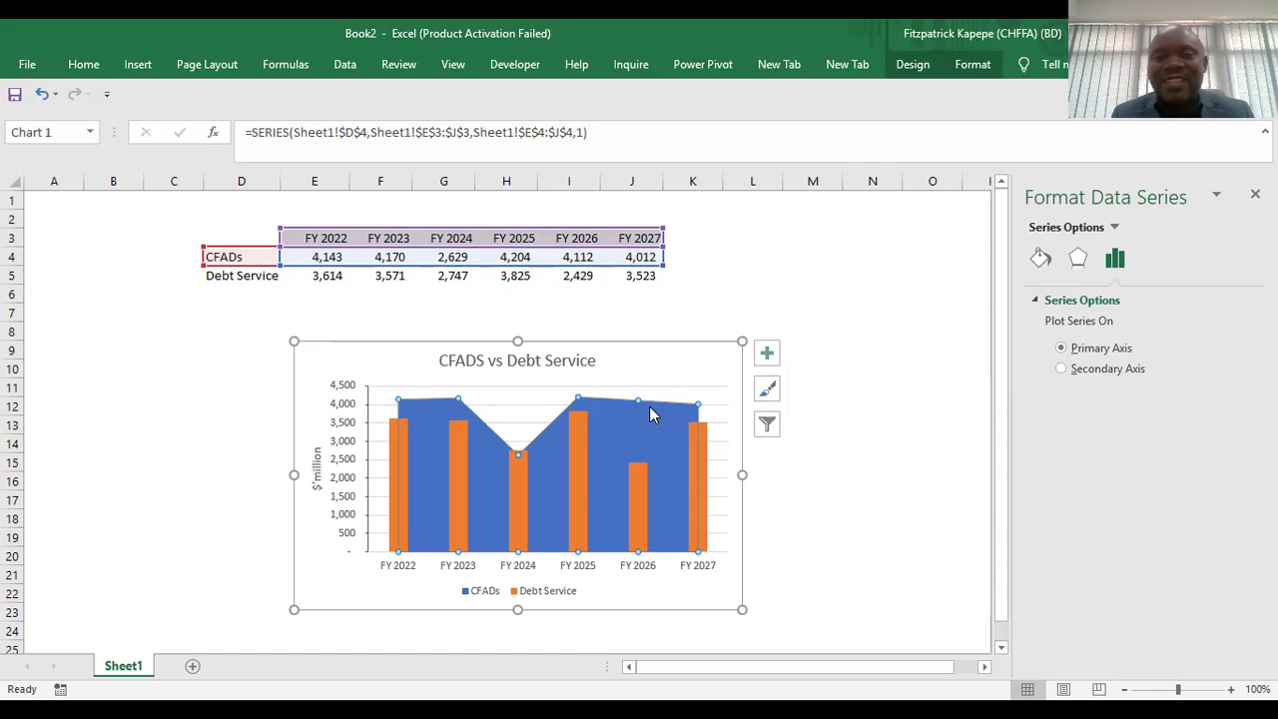
left_click(711, 308)
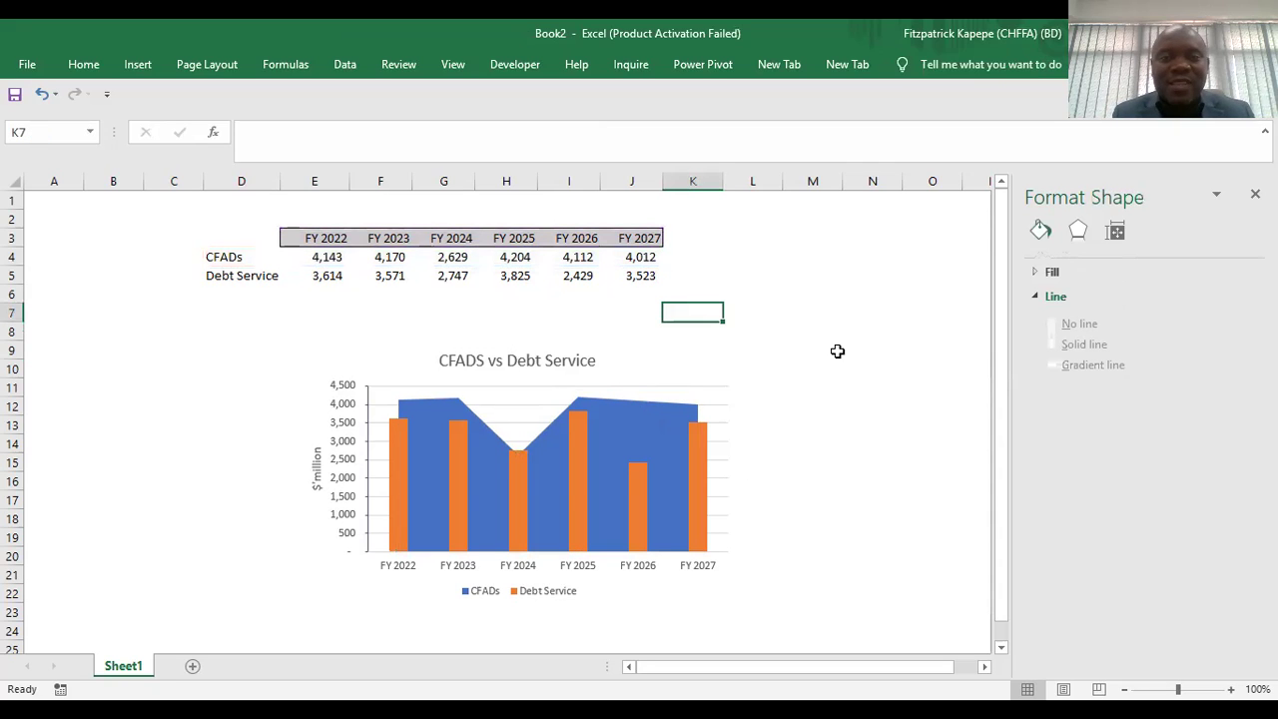
Insert the Ocean picture from the Desktop's Bongo Hive folder into the selected chart.
left_click(645, 349)
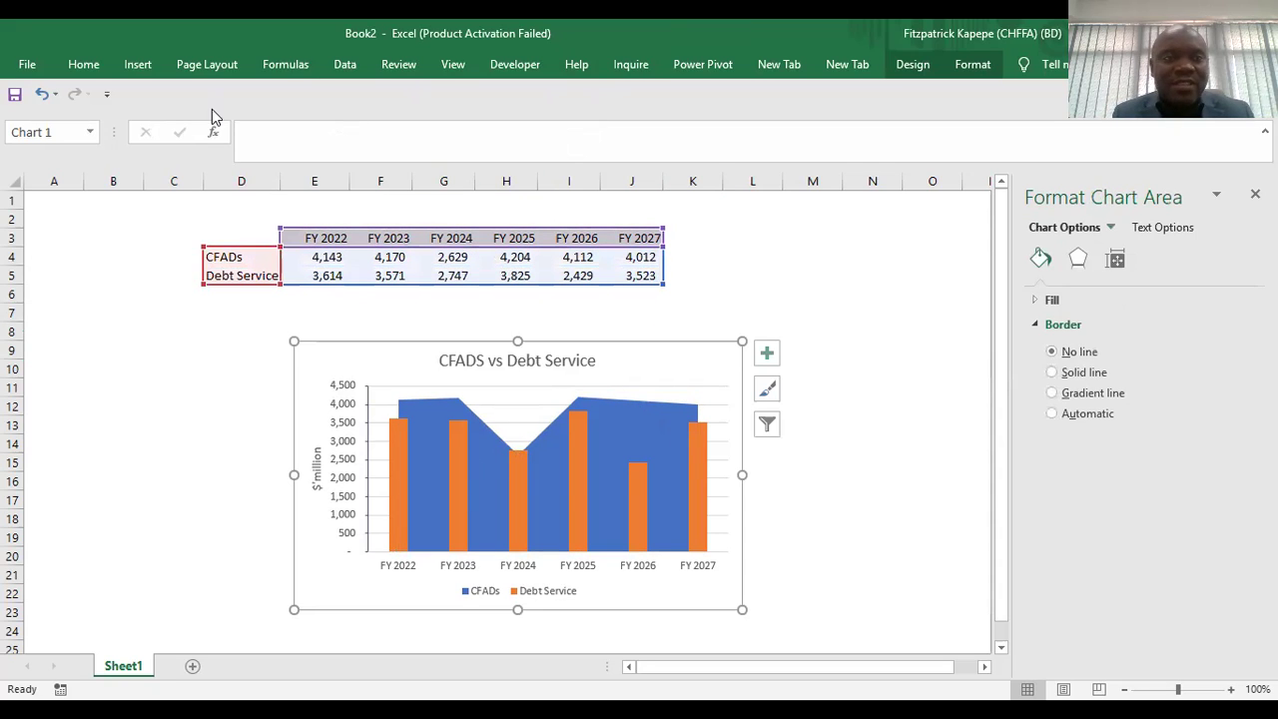
left_click(133, 68)
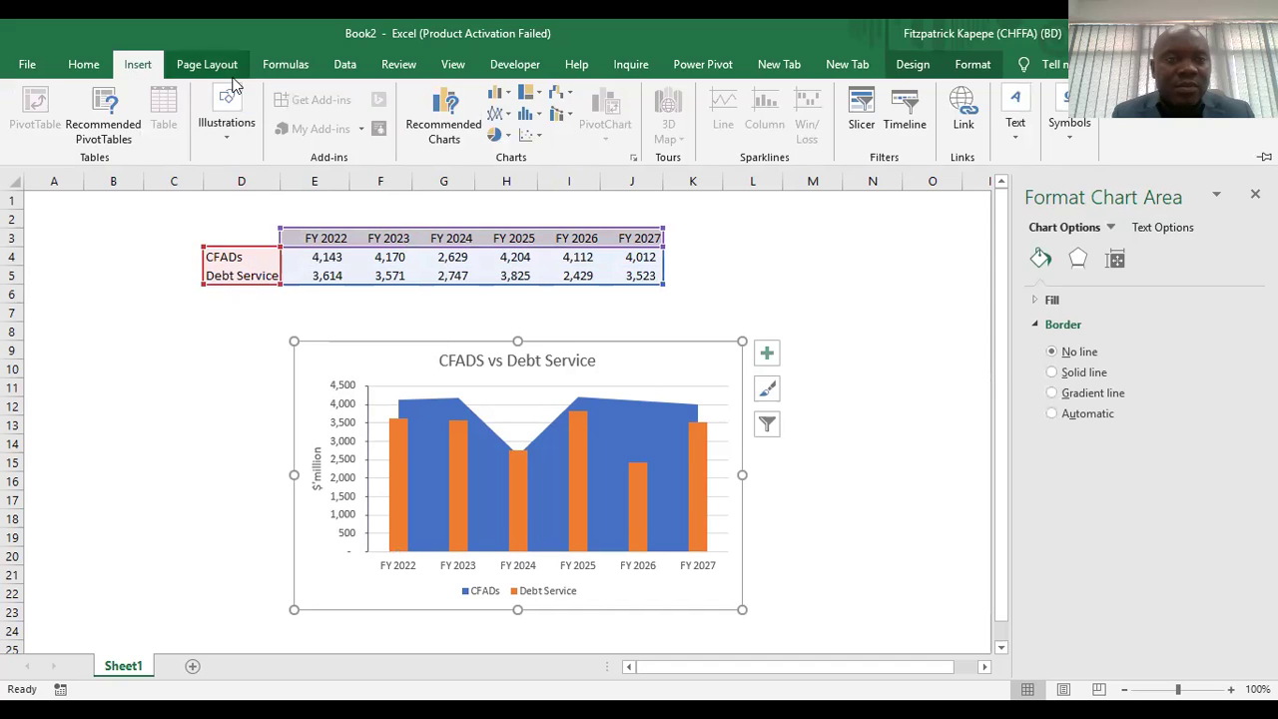
left_click(227, 146)
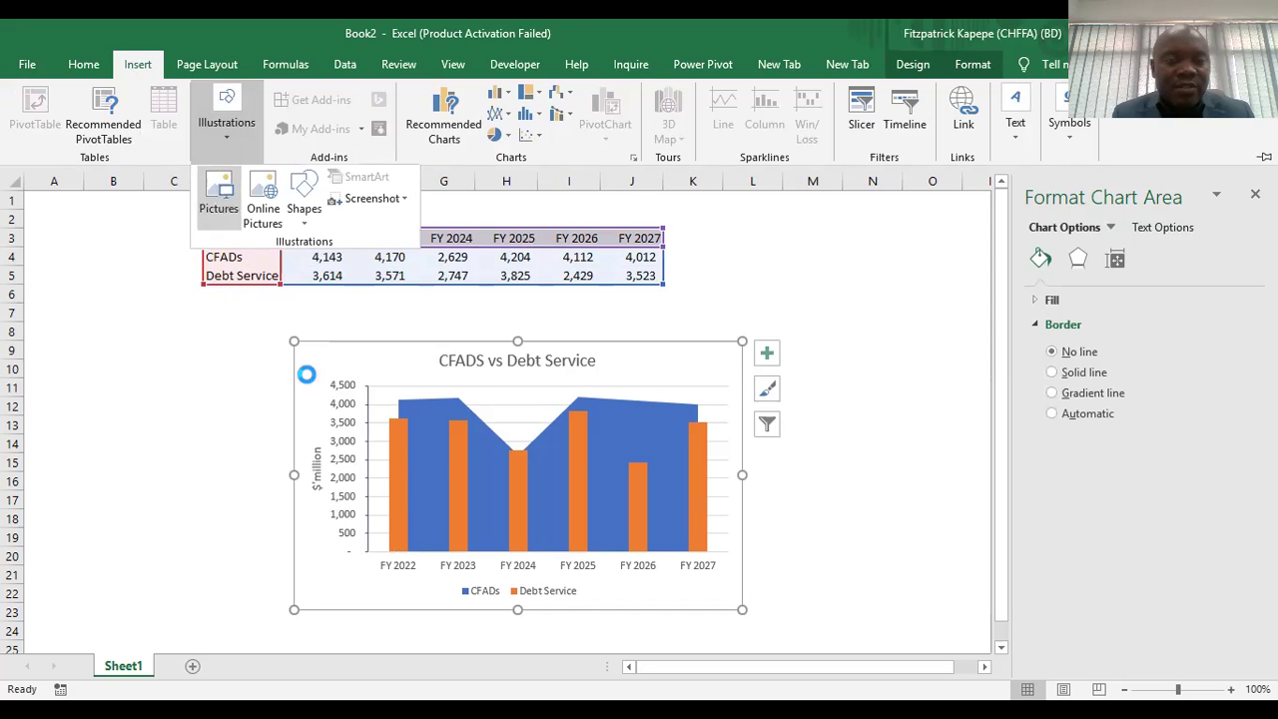
left_click(224, 206)
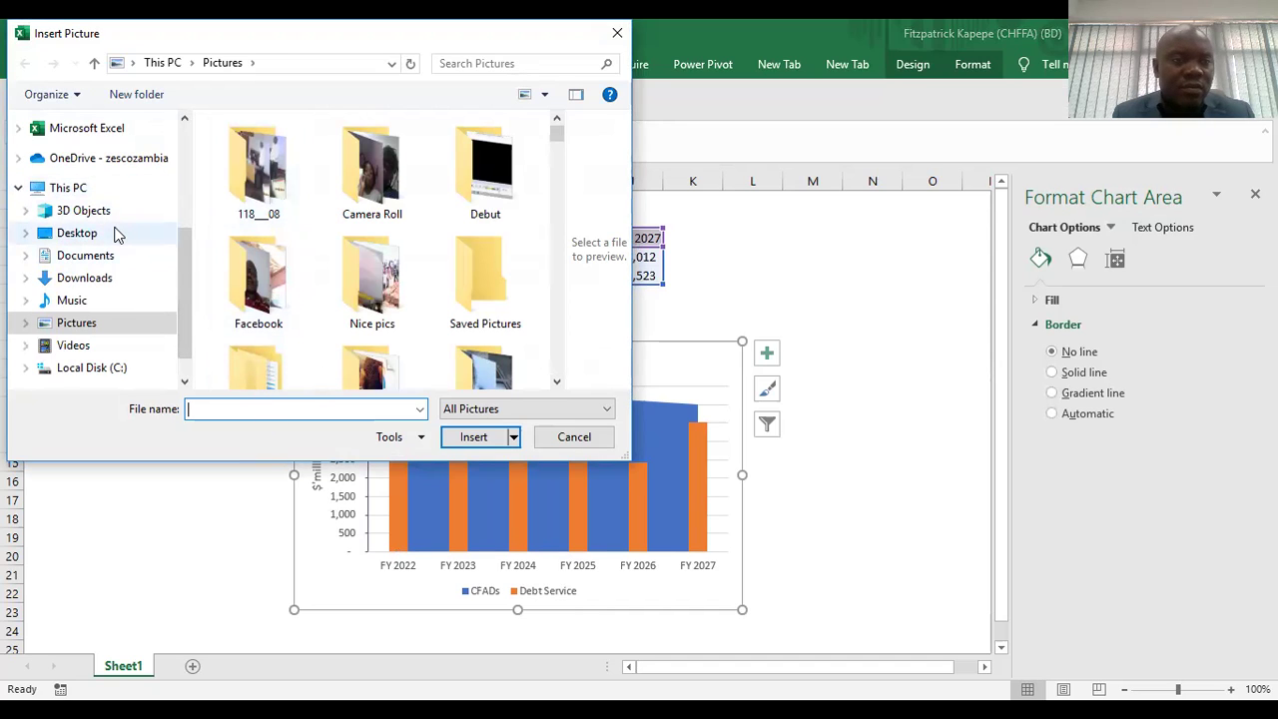
left_click_drag(182, 243, 179, 197)
left_click(109, 168)
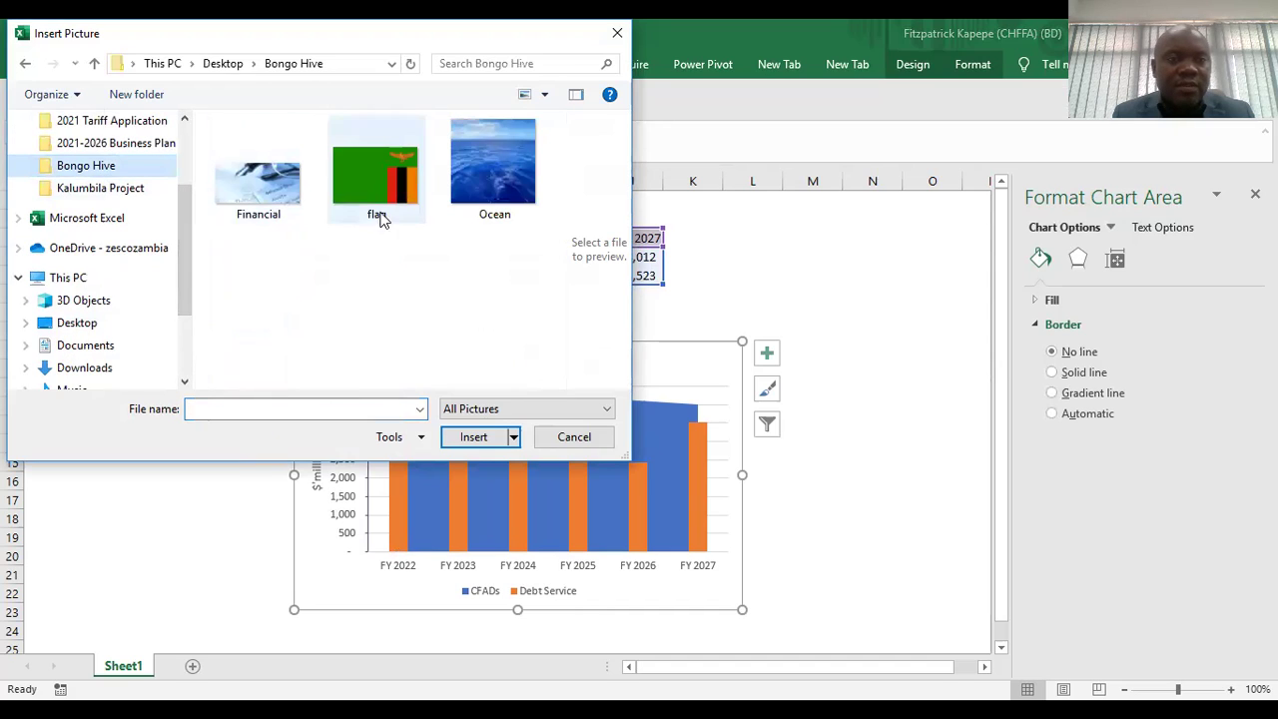
left_click(282, 188)
left_click(483, 172)
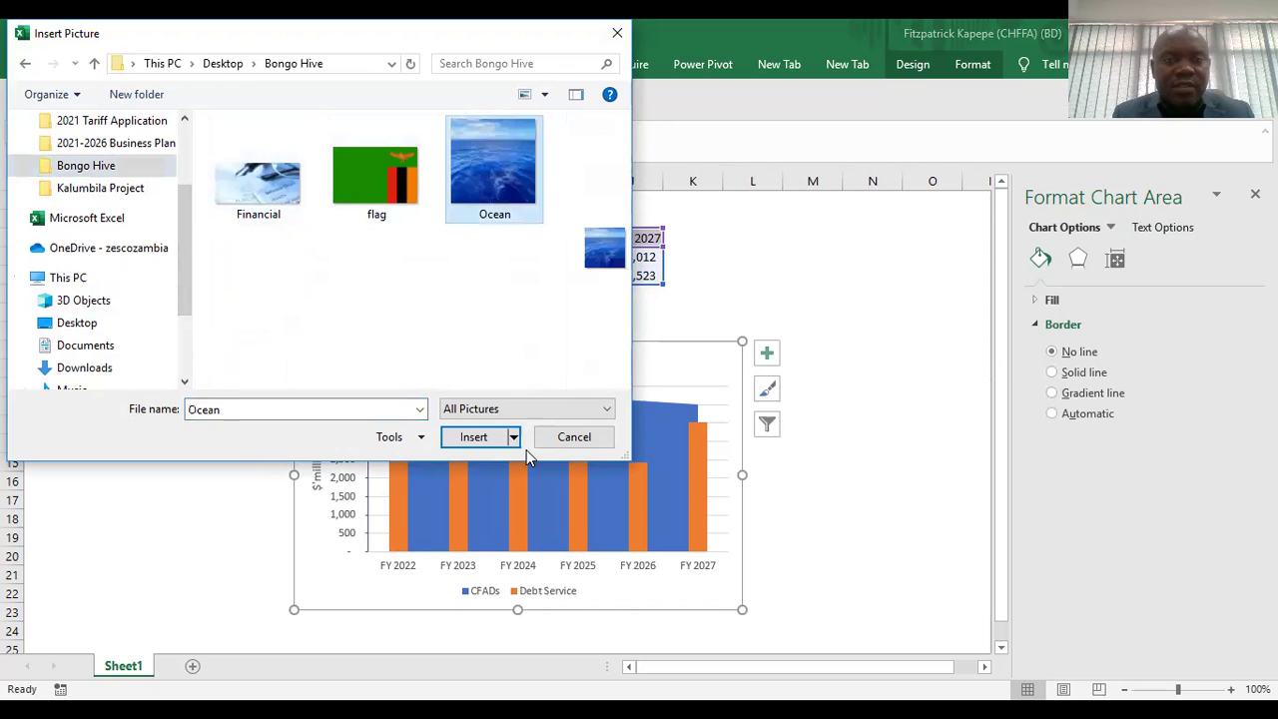
left_click(489, 441)
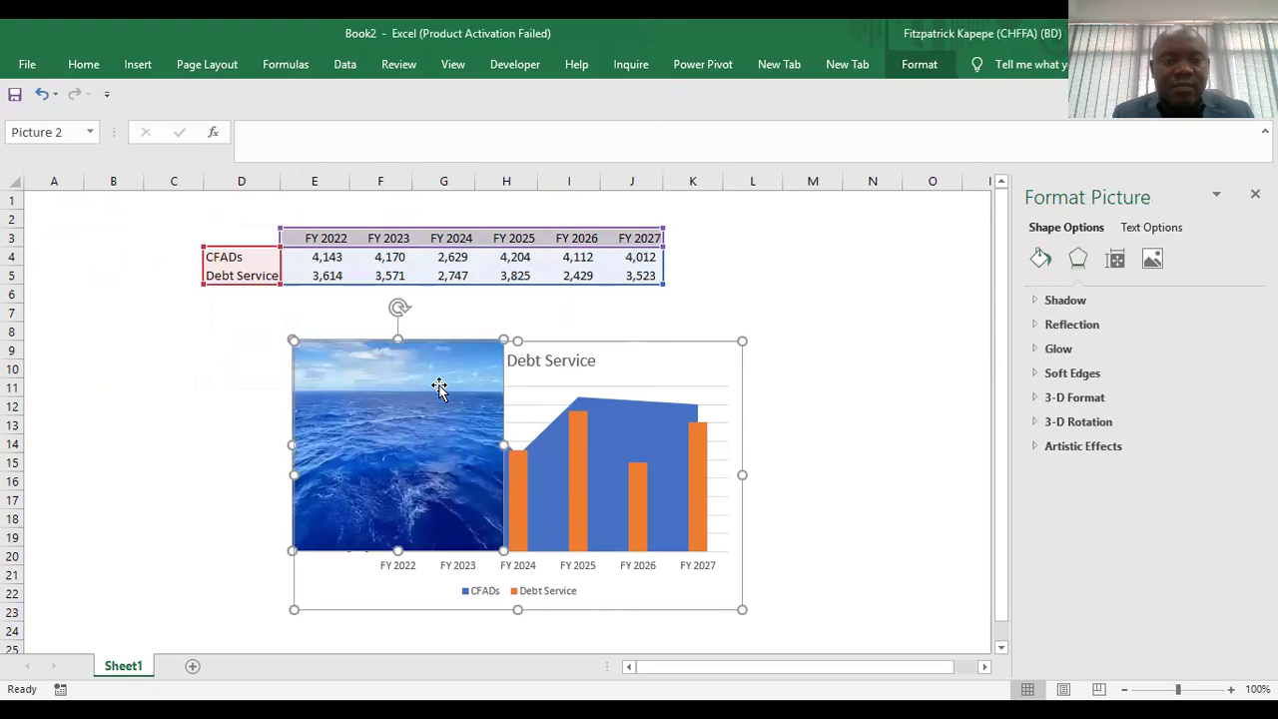
Try moving the Ocean picture around inside the chart, and undo both moves and the picture's insertion.
left_click_drag(400, 550, 399, 607)
scroll(431, 570, "down", 1)
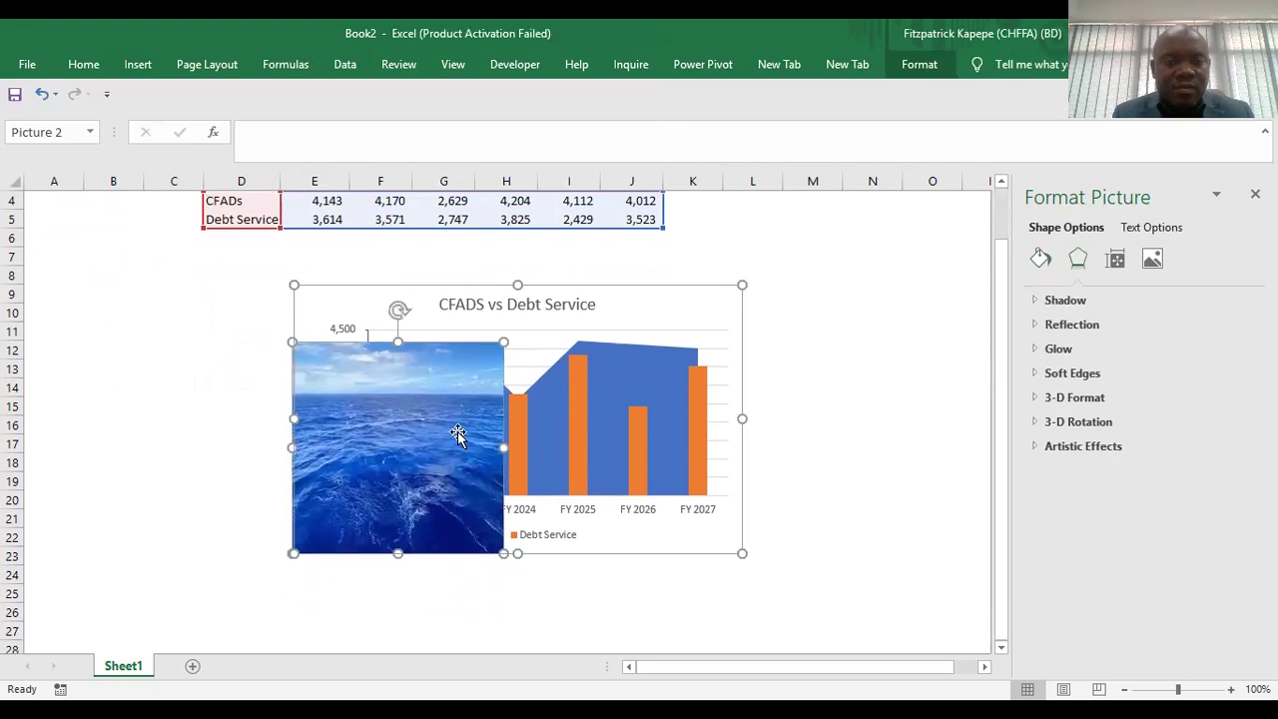
left_click_drag(462, 433, 799, 416)
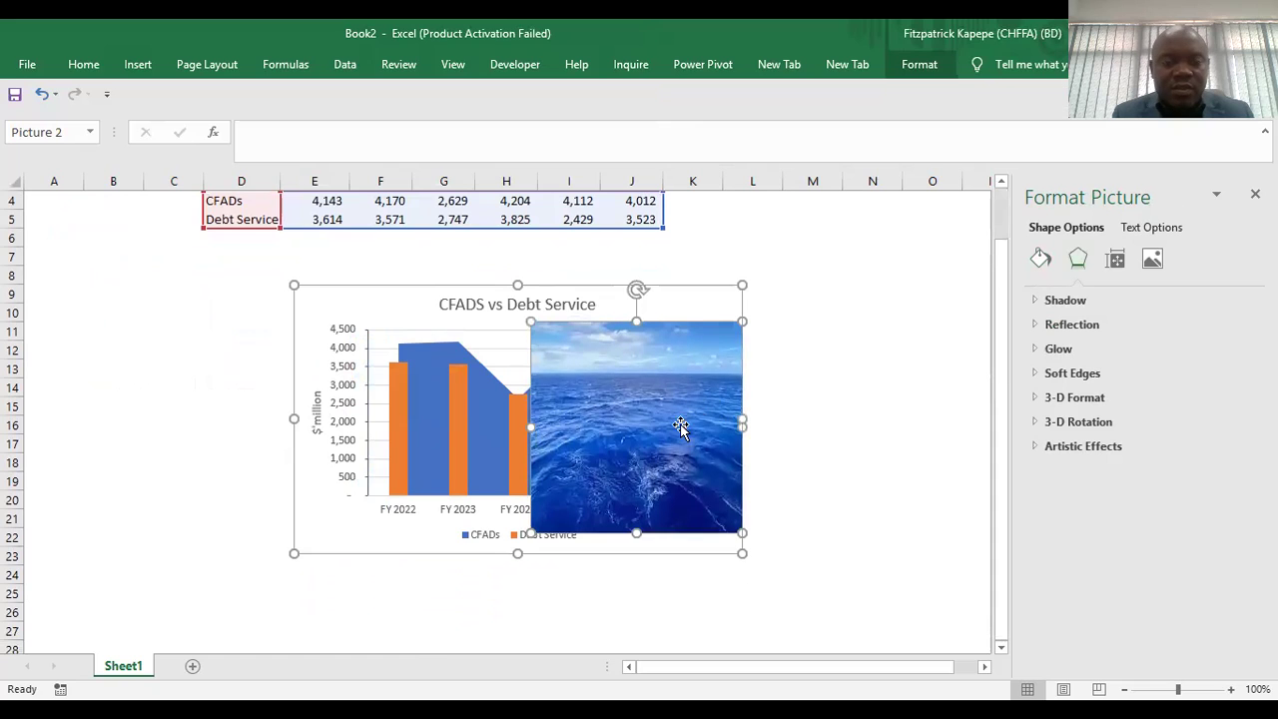
key("ctrl+z")
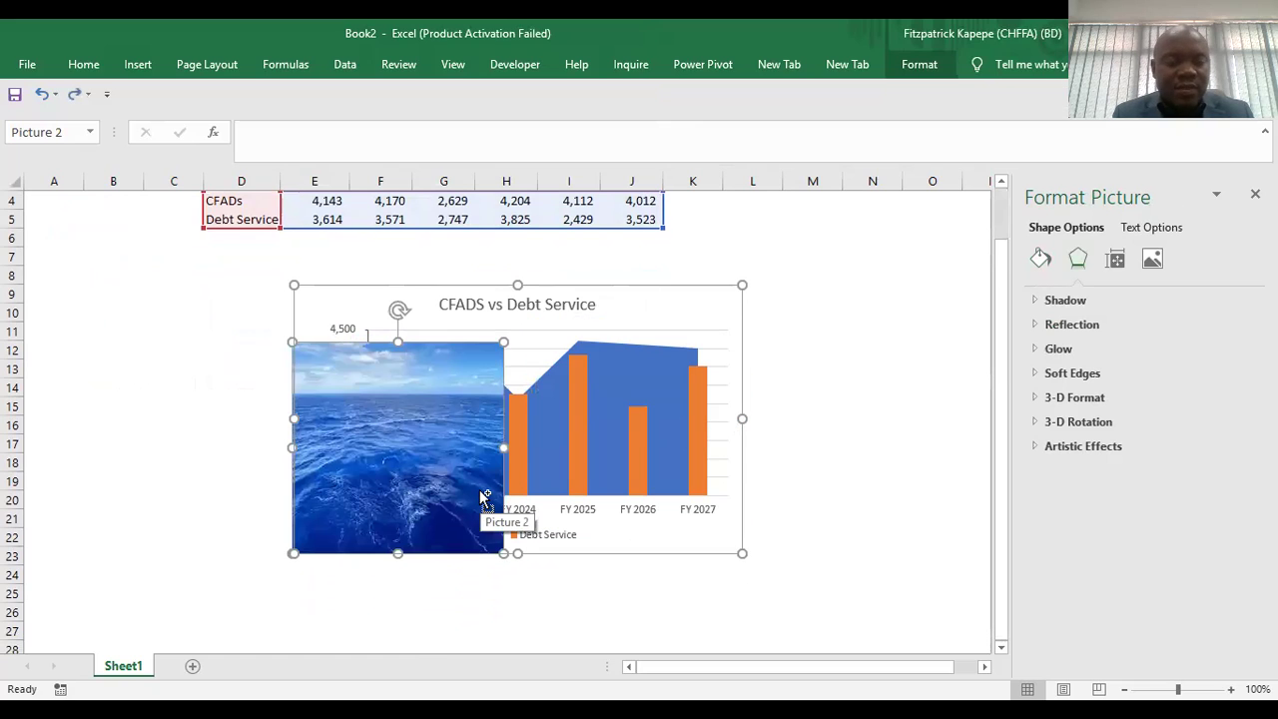
key("ctrl+z")
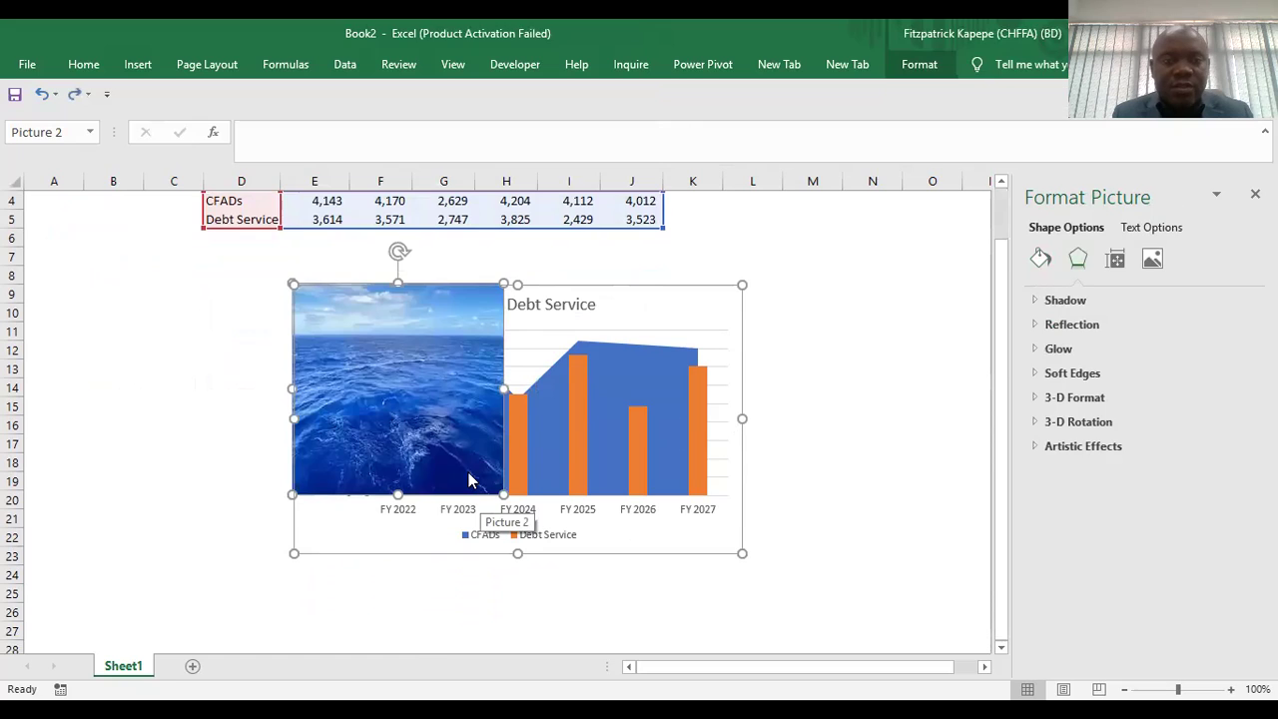
key("ctrl+z")
Insert the Ocean picture on the worksheet outside the chart and place it beside the chart over columns A to D.
left_click(108, 385)
left_click(140, 66)
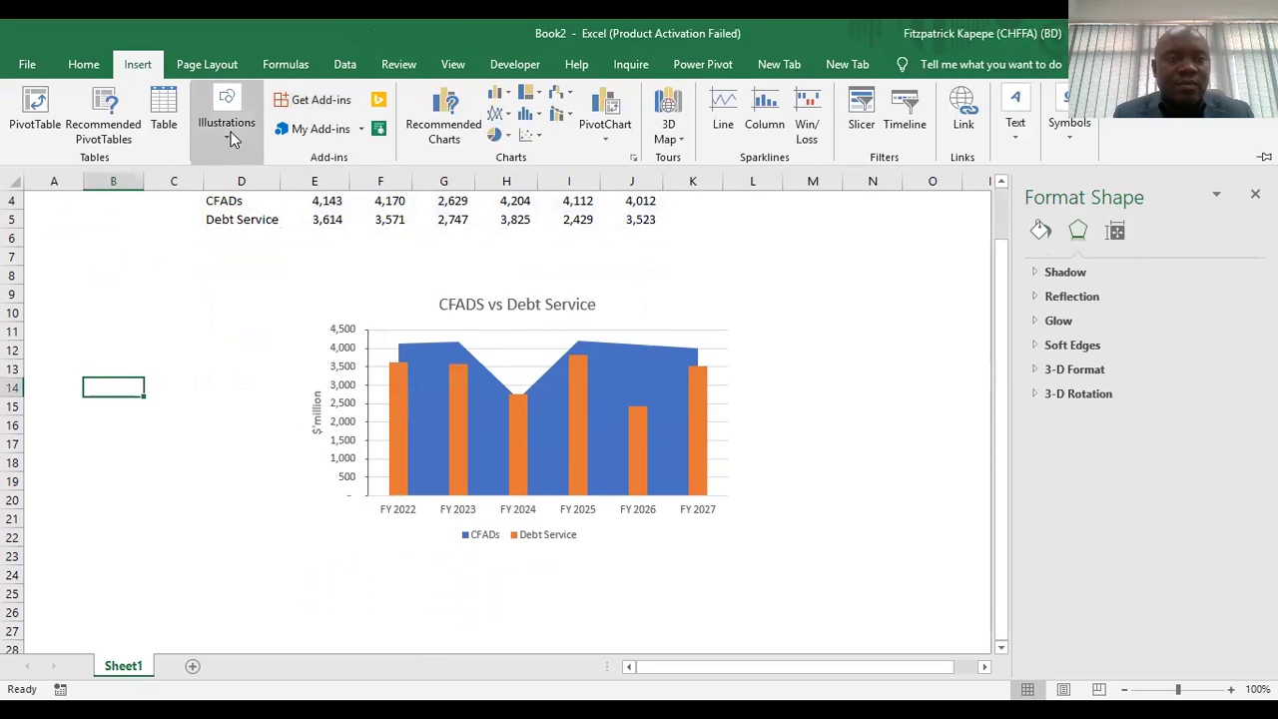
left_click(230, 134)
left_click(225, 206)
left_click(489, 183)
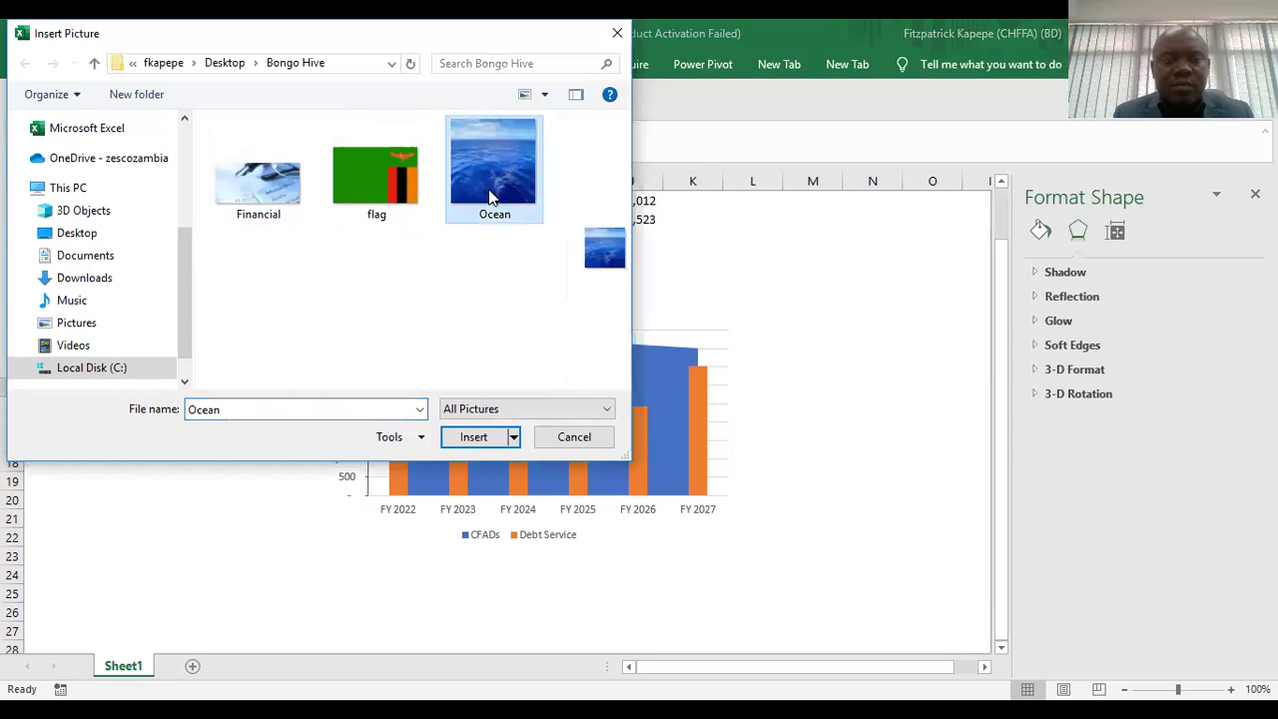
left_click(481, 440)
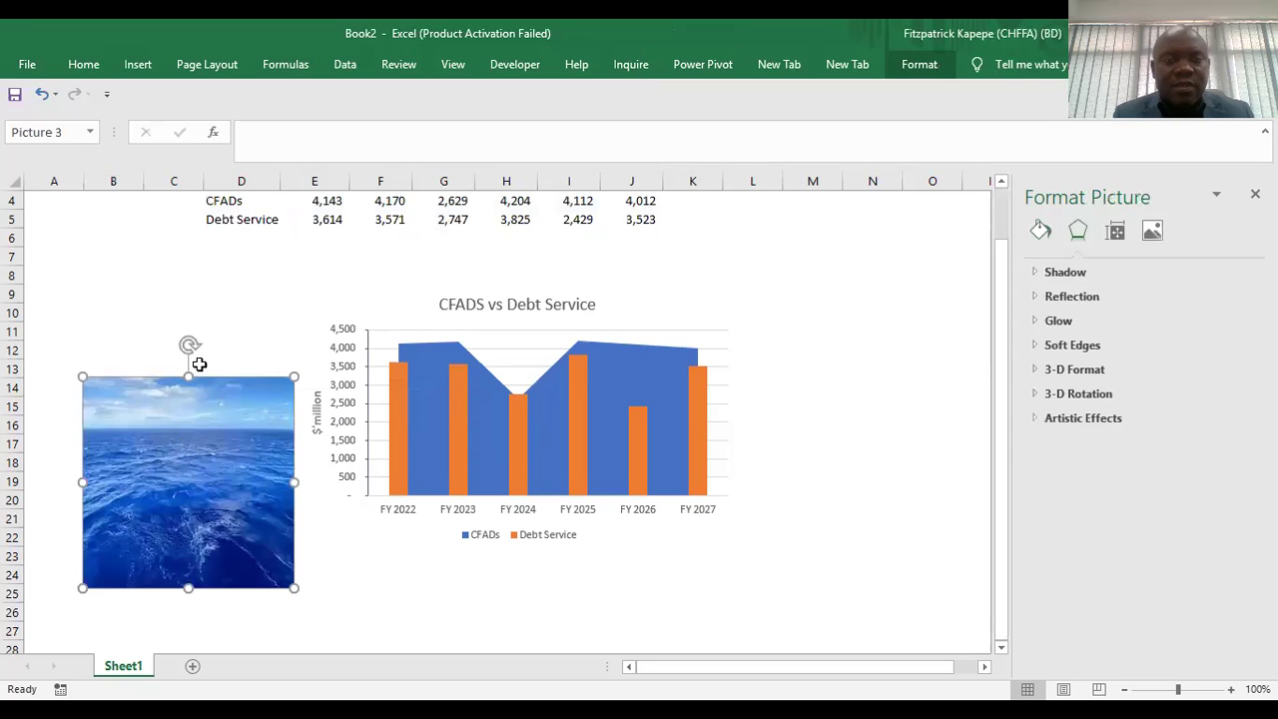
left_click_drag(215, 379, 195, 276)
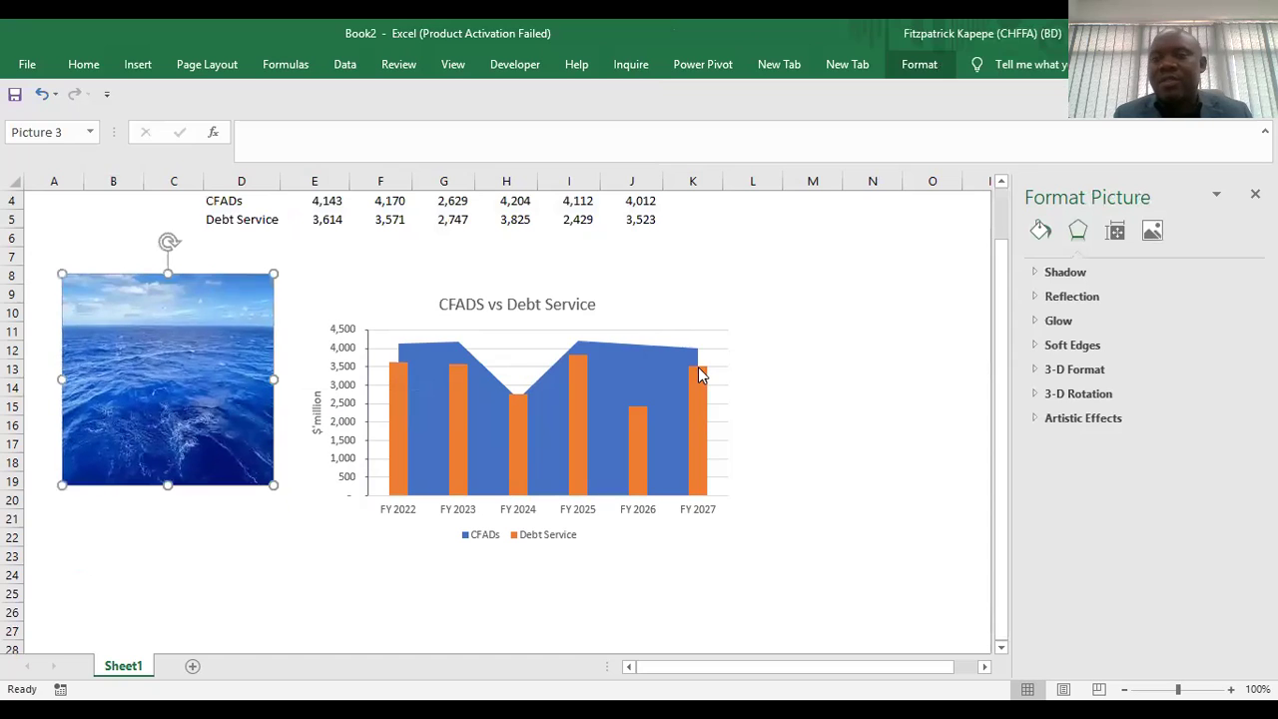
left_click(885, 388)
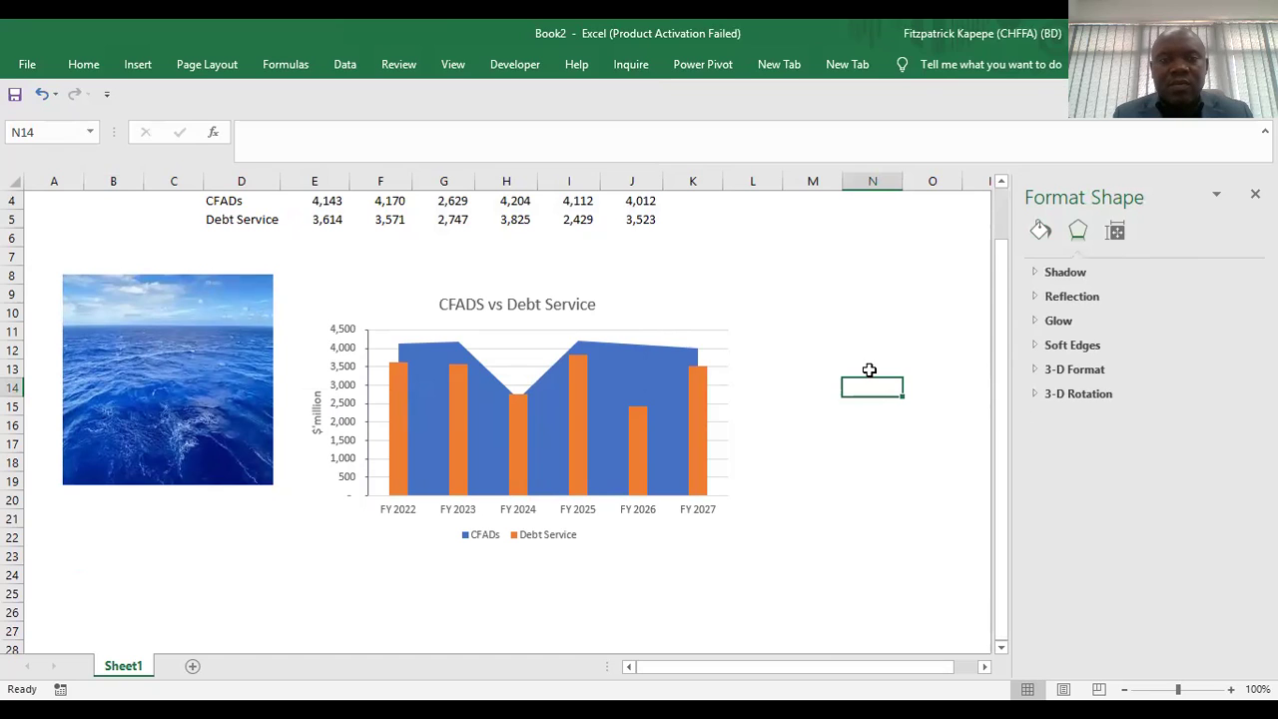
Examine the fill colour options for the chart's CFADs area series, including the custom colours, leaving the fill unchanged.
left_click(633, 354)
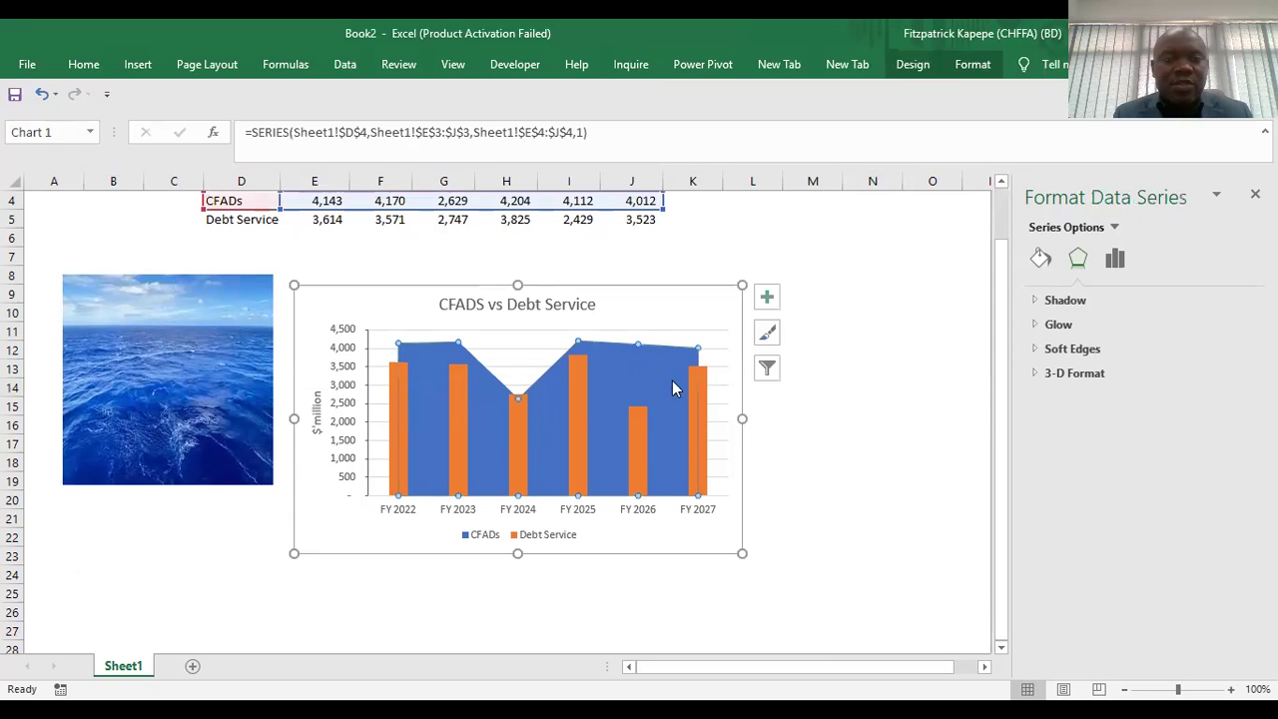
left_click(1040, 260)
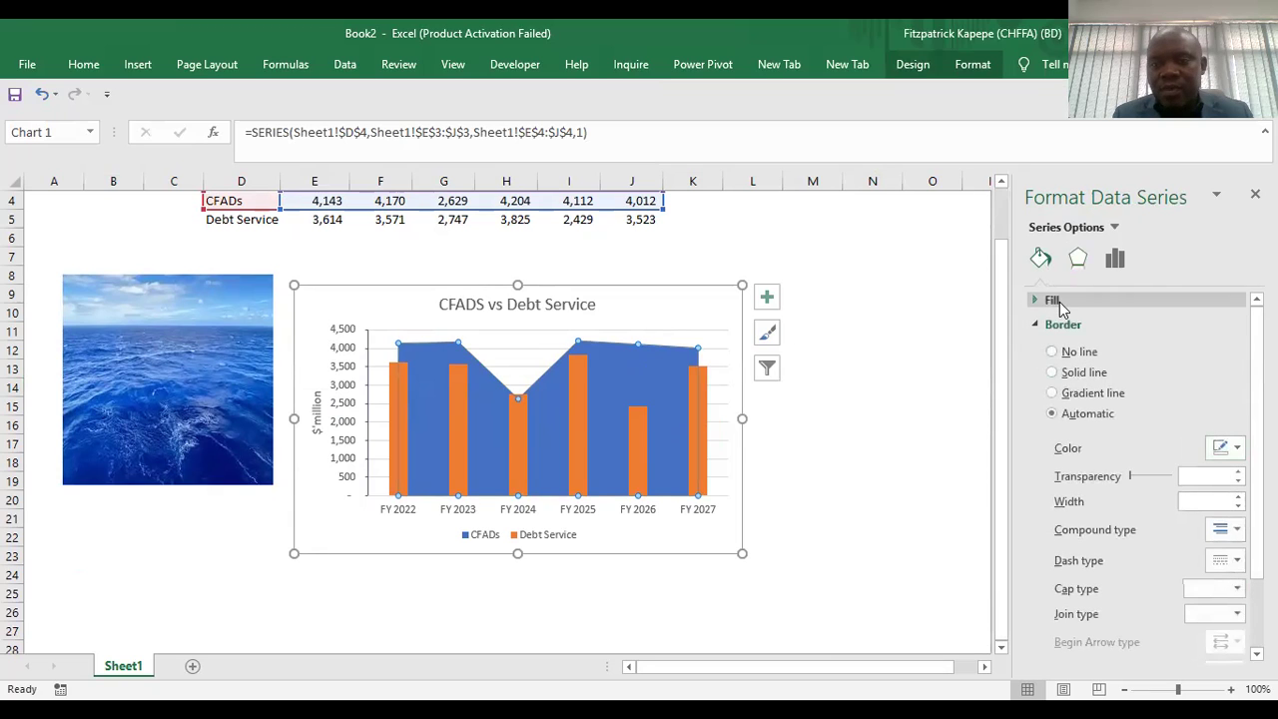
left_click(1056, 300)
left_click(1235, 467)
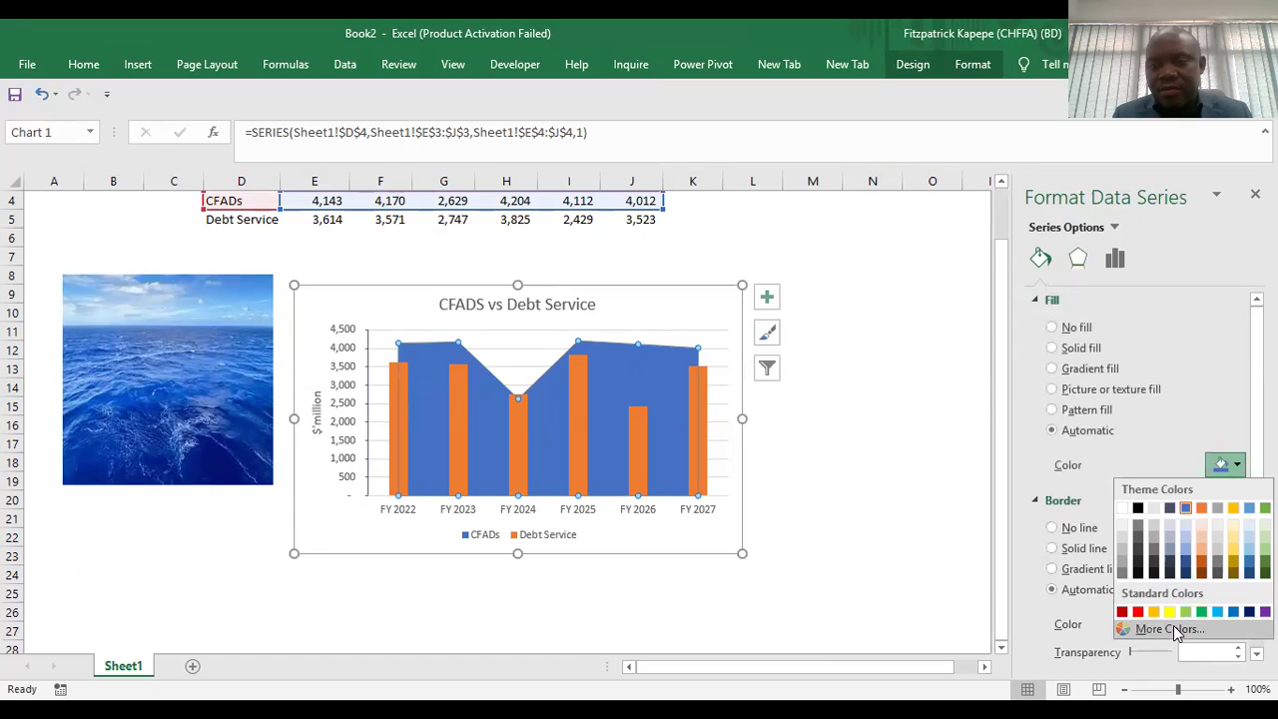
left_click(1173, 624)
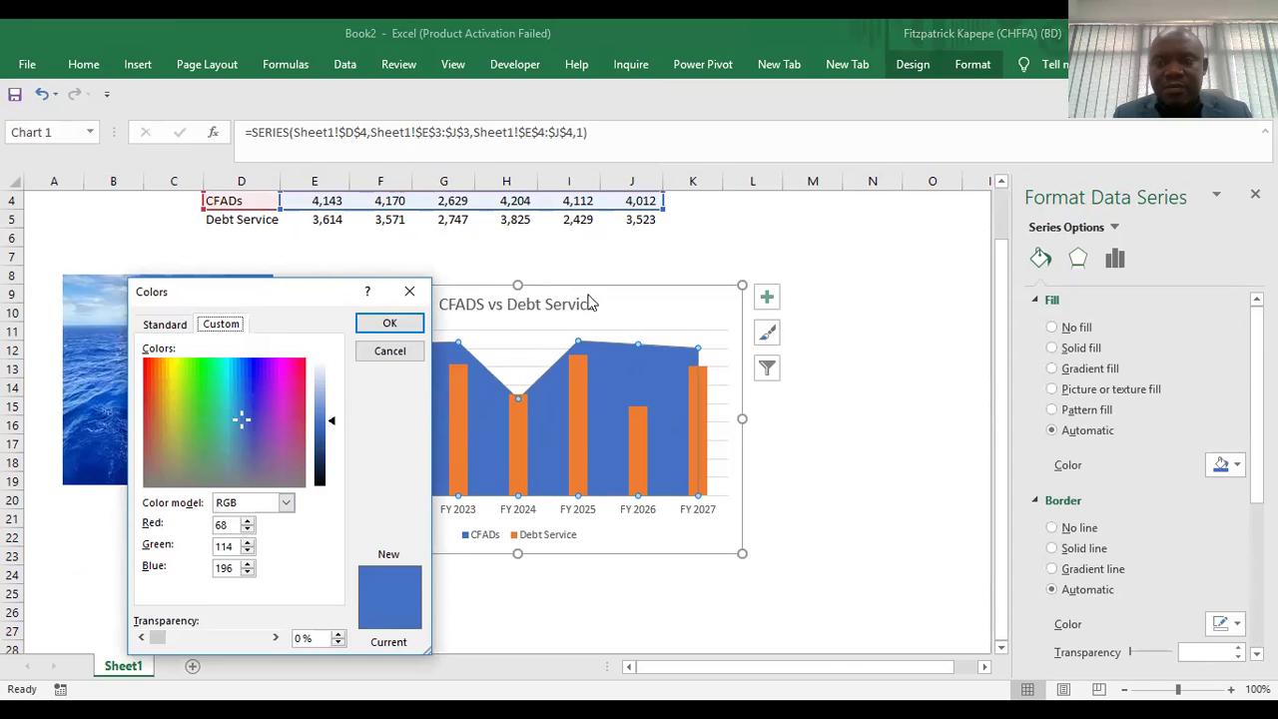
left_click(417, 291)
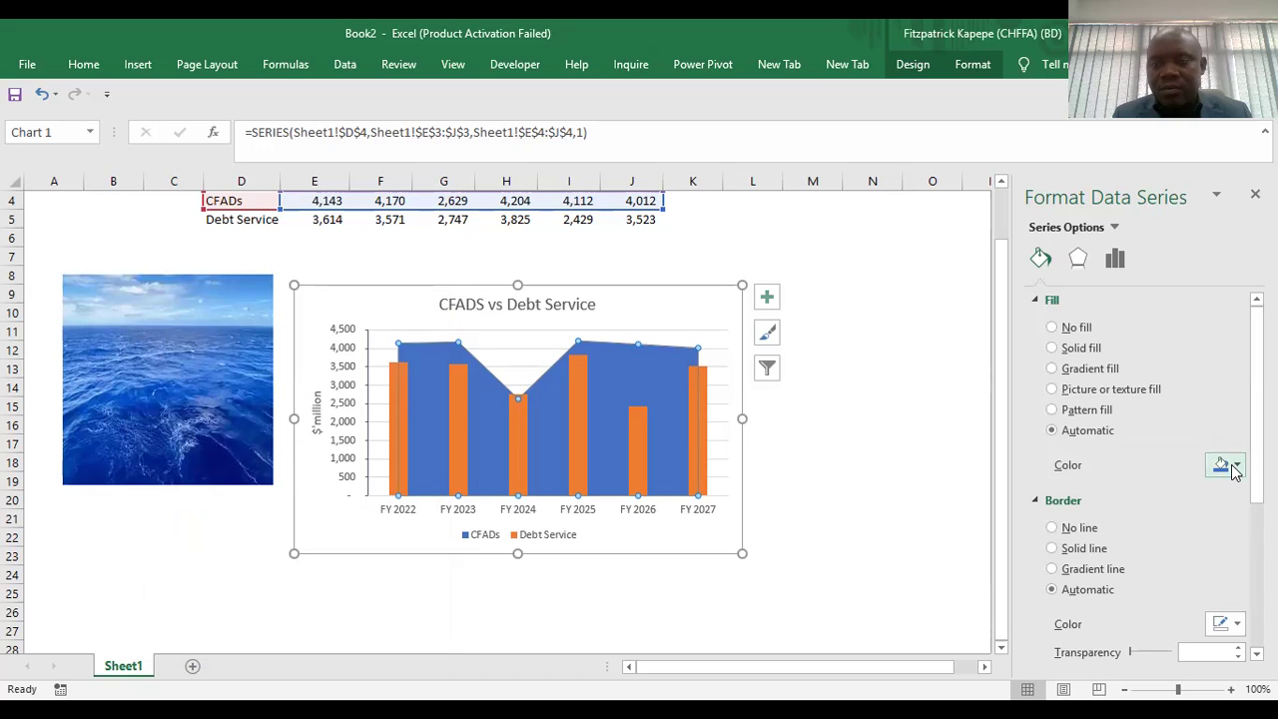
left_click(1234, 467)
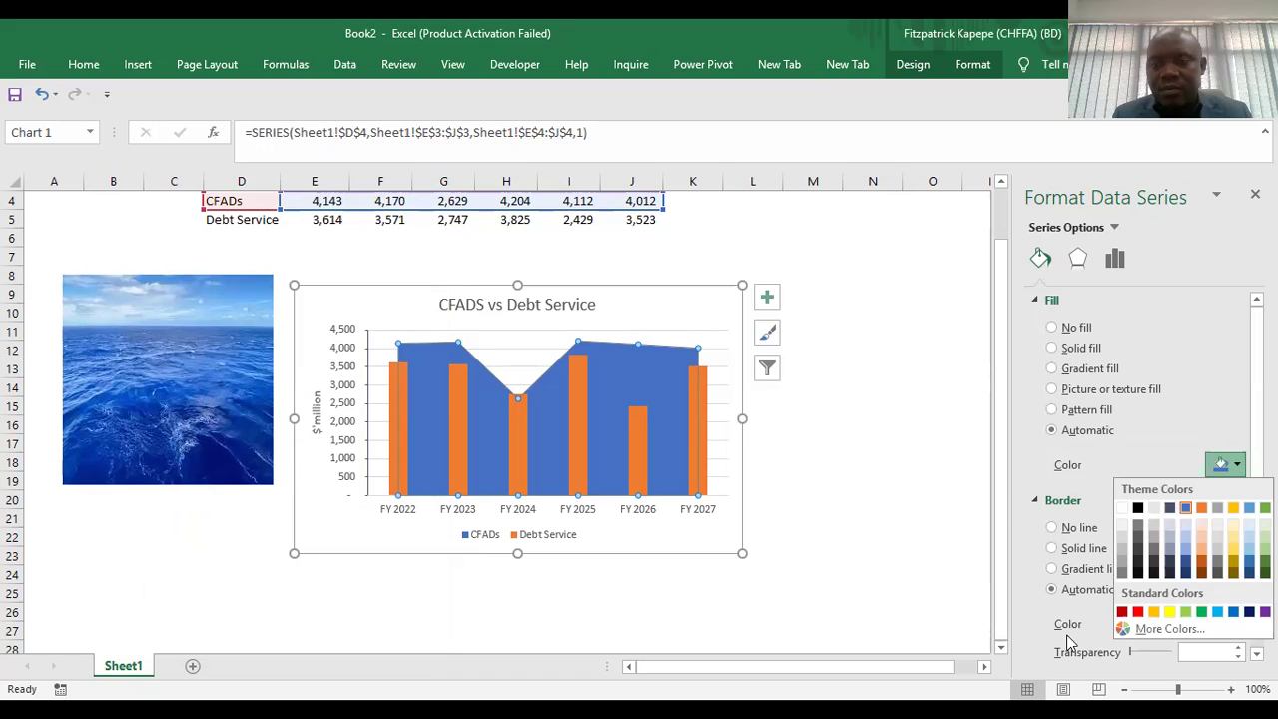
left_click(846, 467)
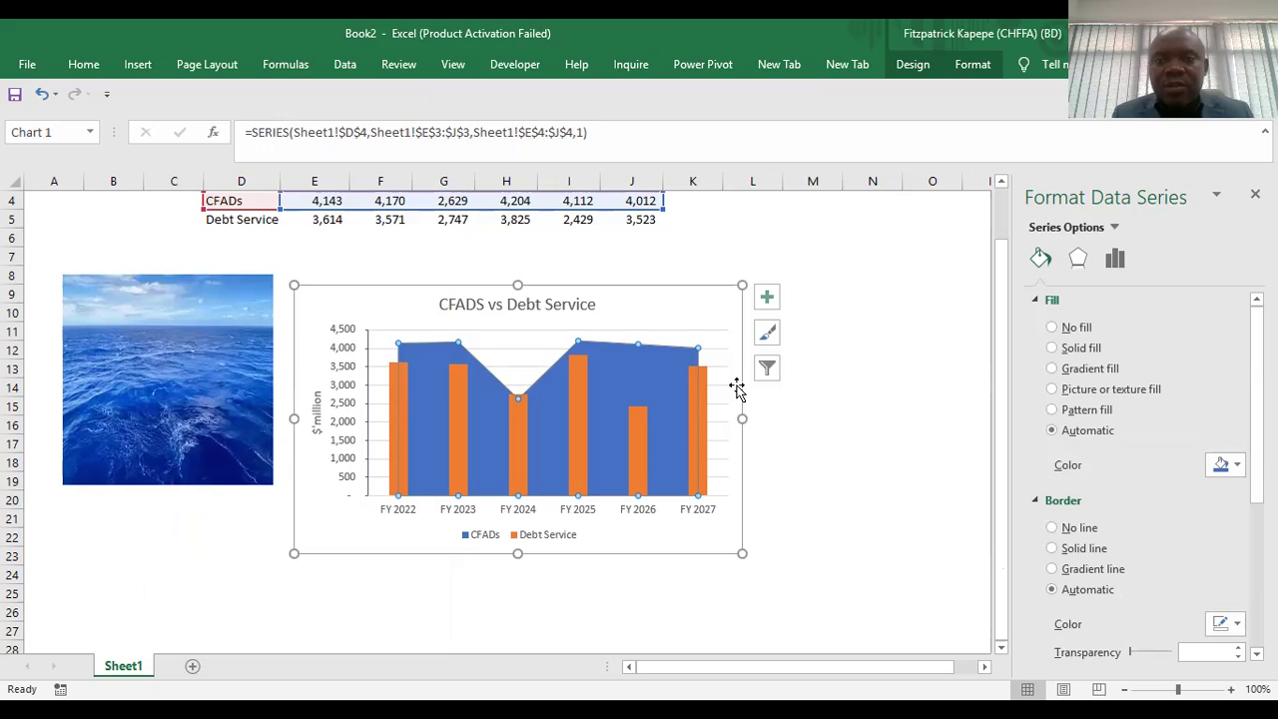
left_click(850, 404)
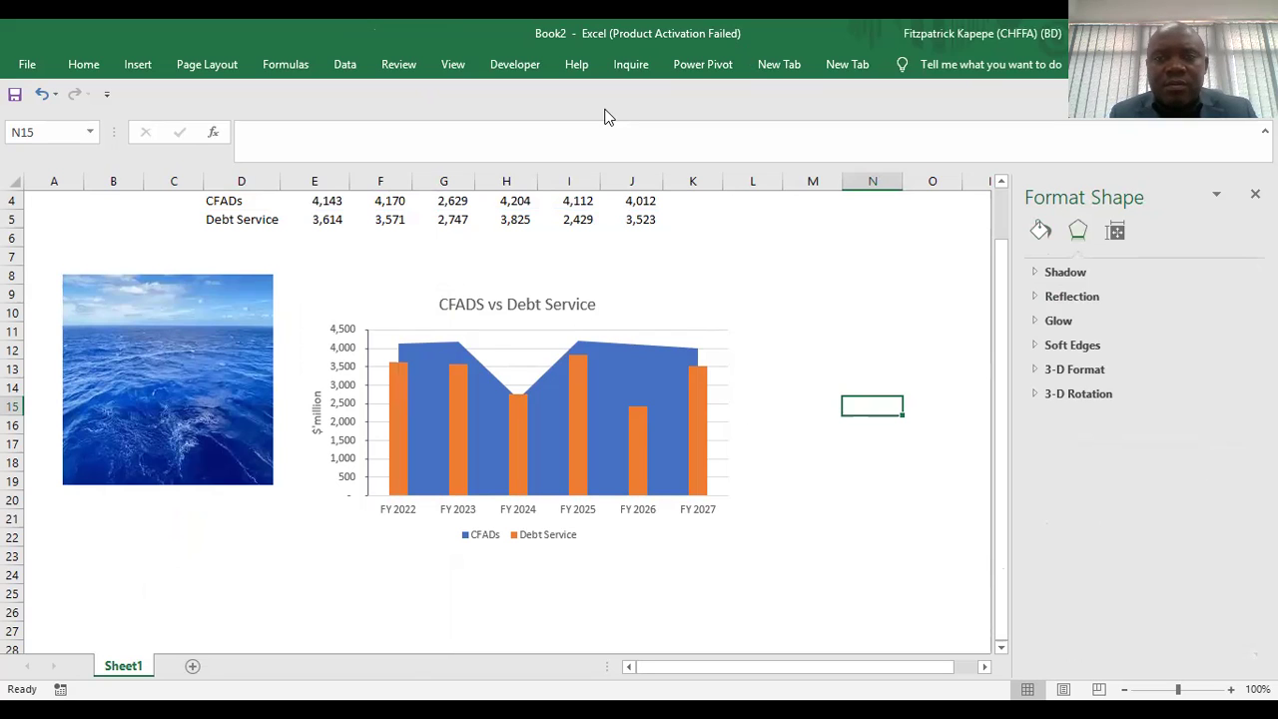
Switch to the PowerPoint presentation and enlarge the slide's chart downward and on both sides, keeping it clear of the ocean picture.
key("alt+Tab")
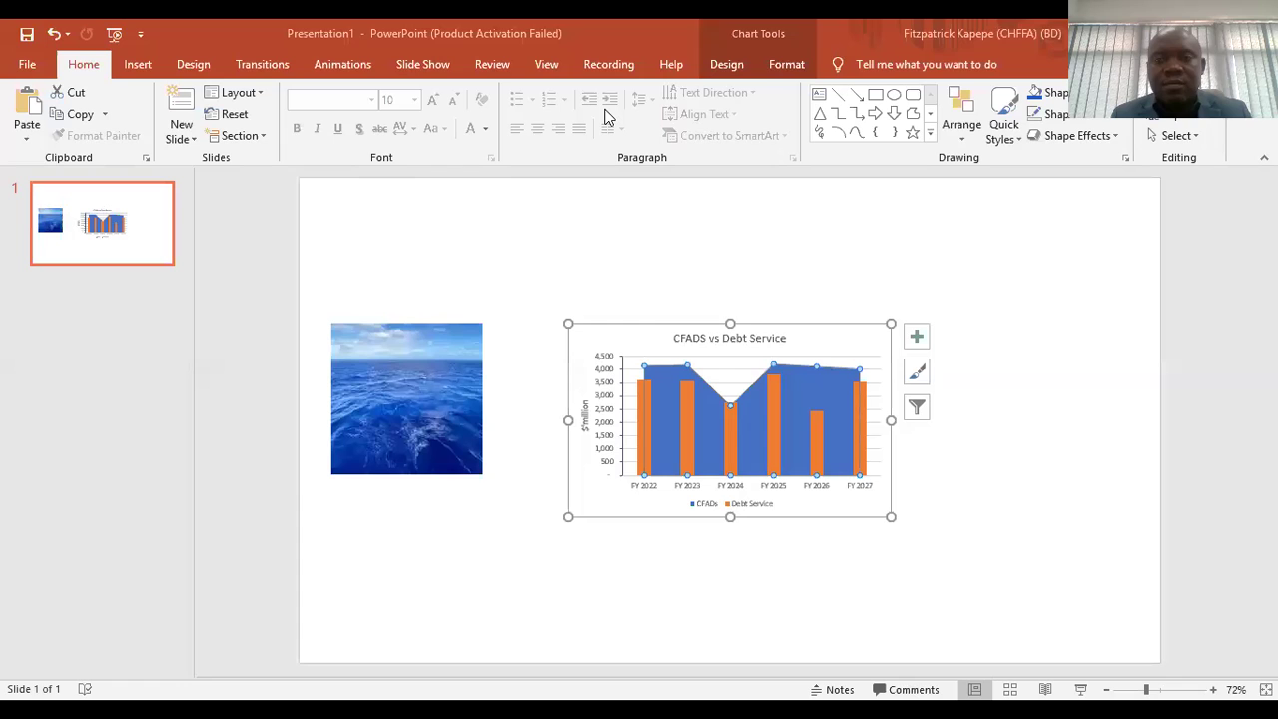
left_click(965, 395)
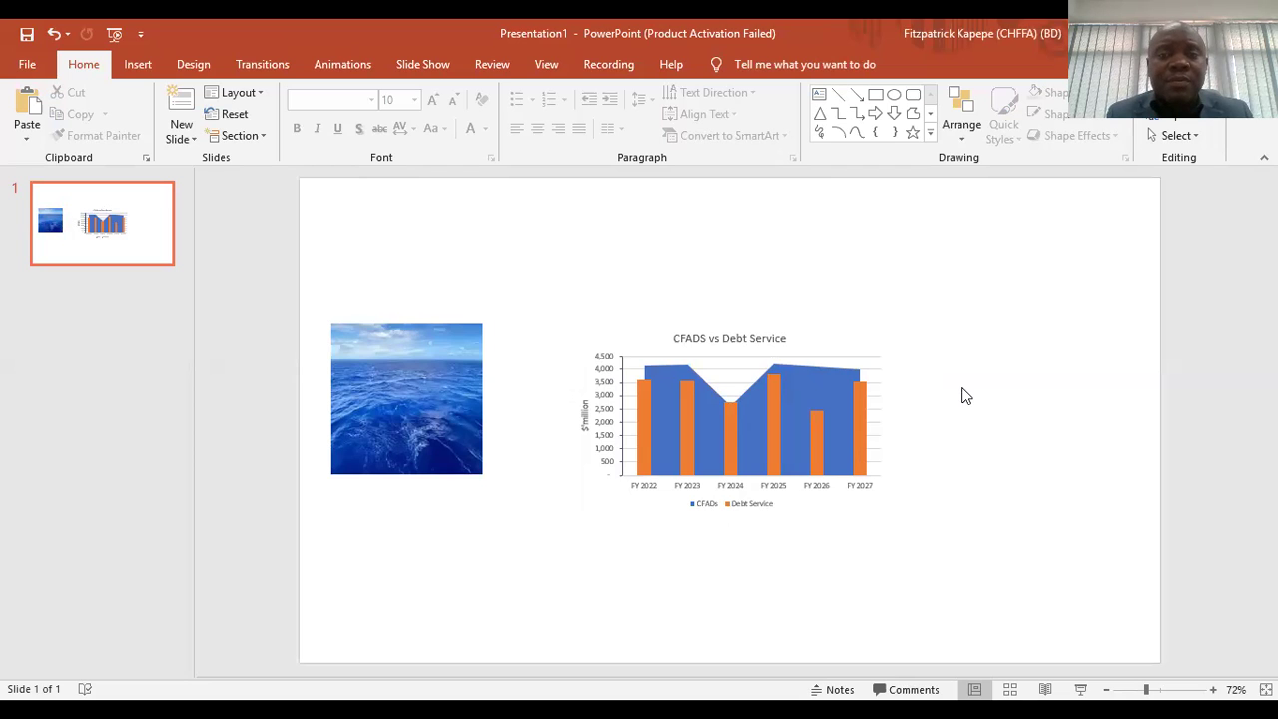
left_click(788, 323)
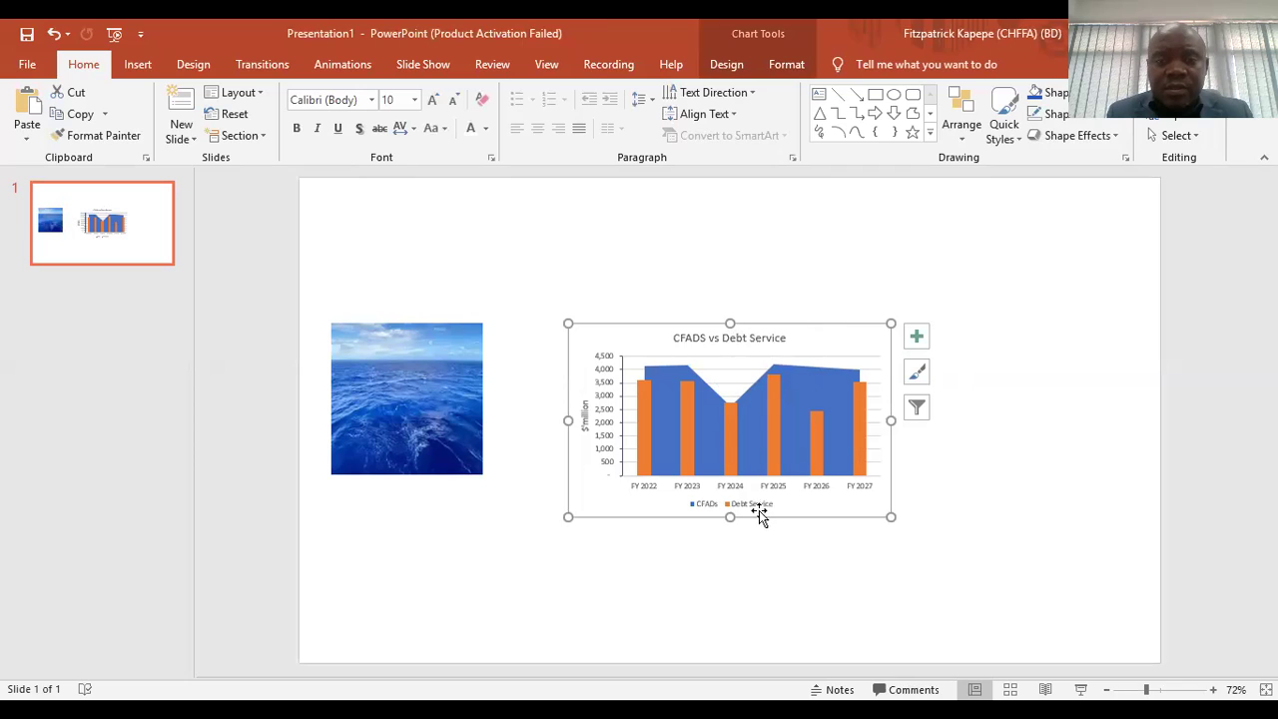
left_click_drag(732, 516, 730, 571)
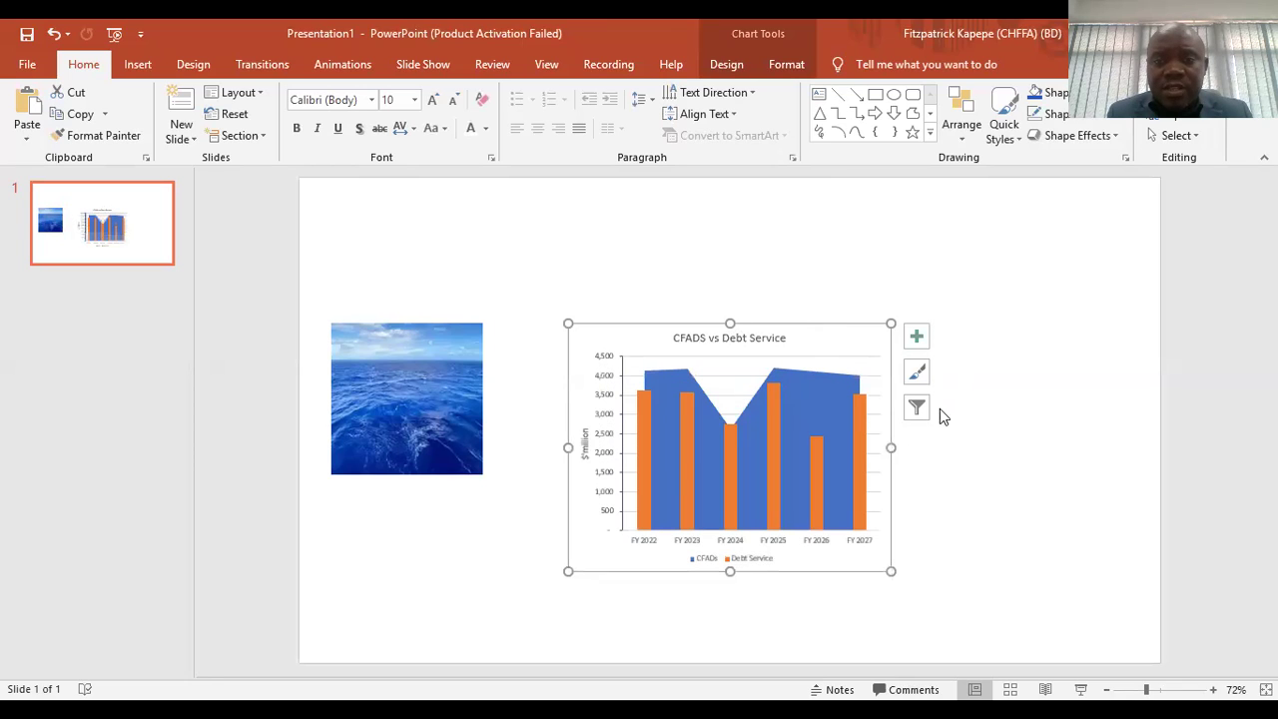
left_click_drag(890, 447, 1066, 436)
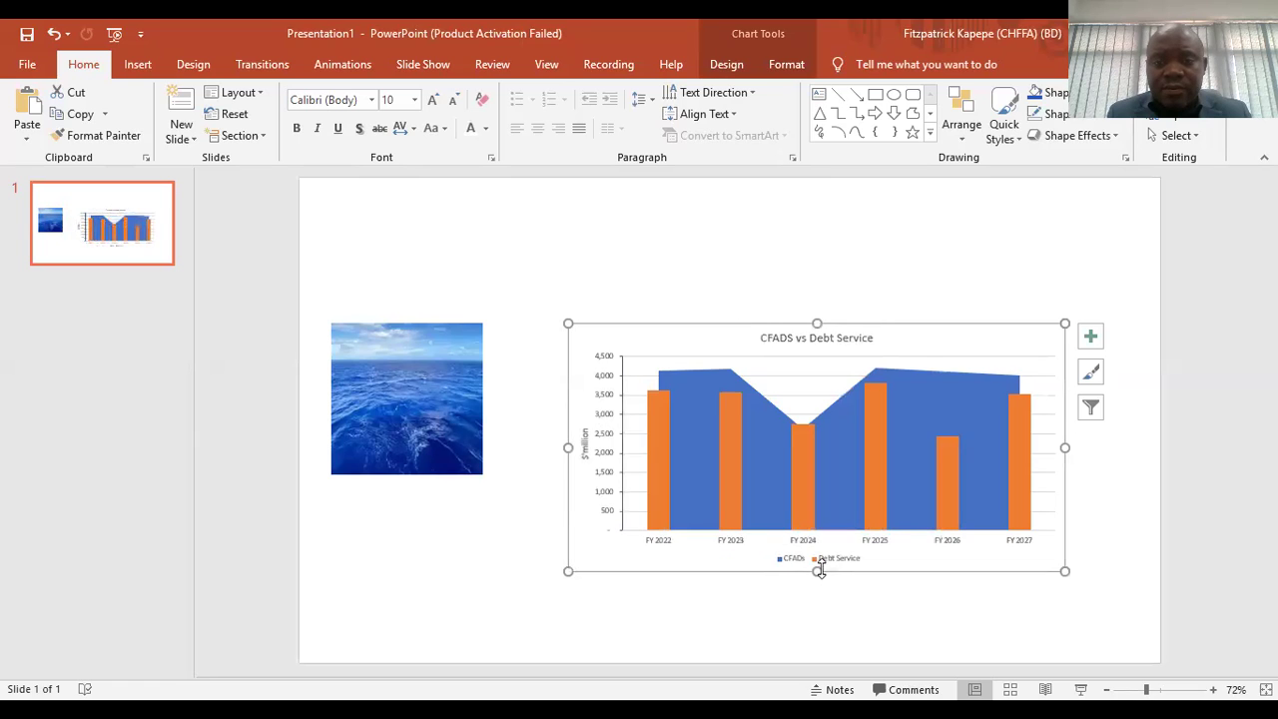
left_click_drag(816, 571, 818, 603)
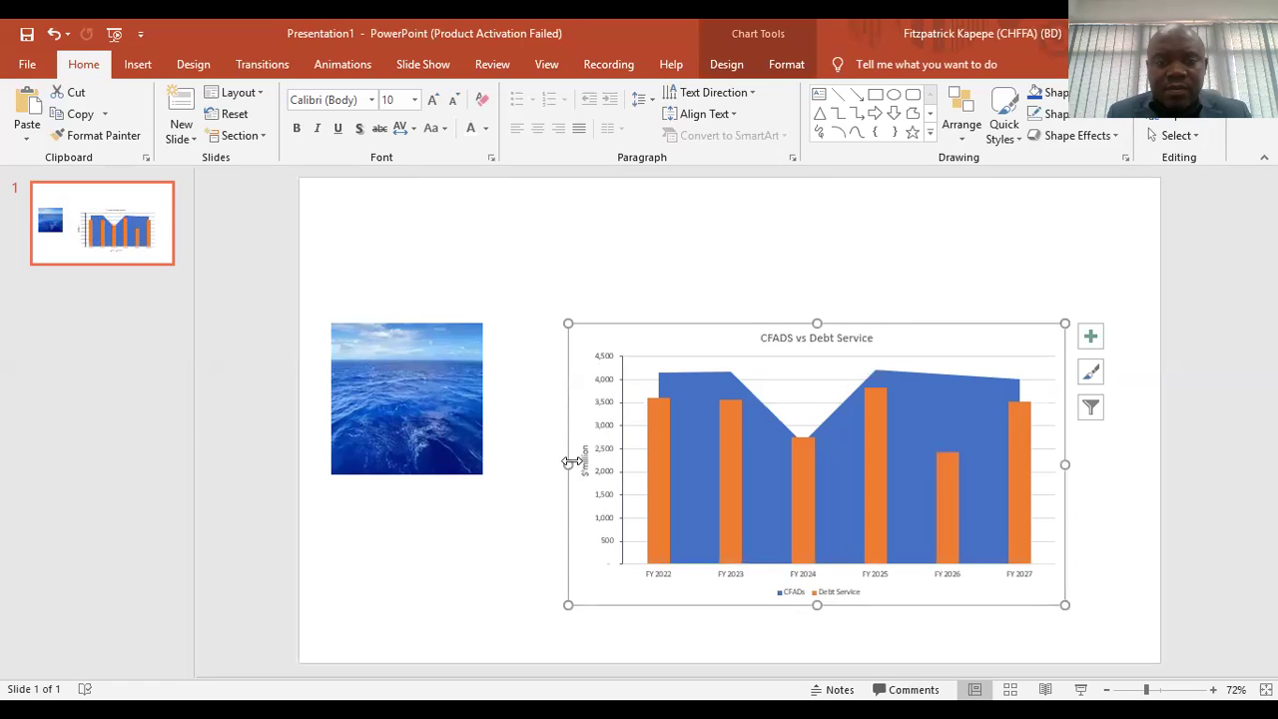
left_click_drag(551, 463, 513, 465)
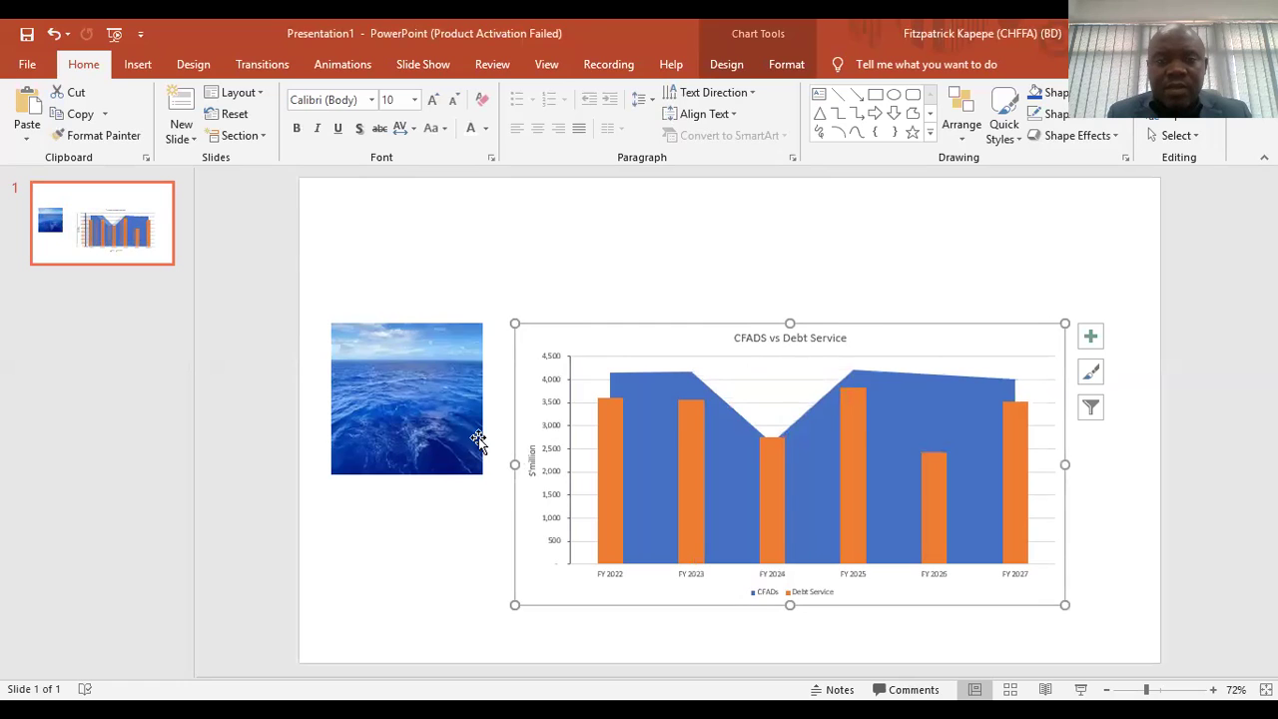
Fill the chart's CFADs area series with a light blue sampled from the ocean picture using the Eyedropper.
left_click(478, 440)
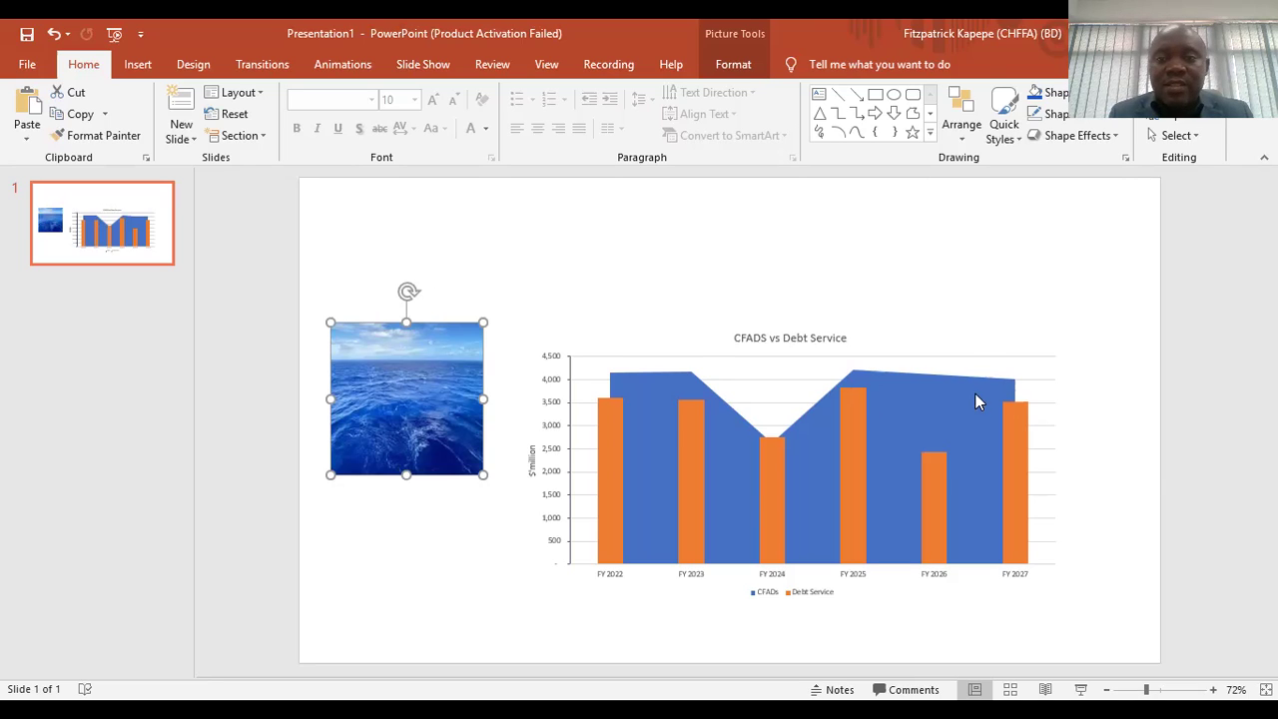
left_click(1032, 329)
left_click(689, 389)
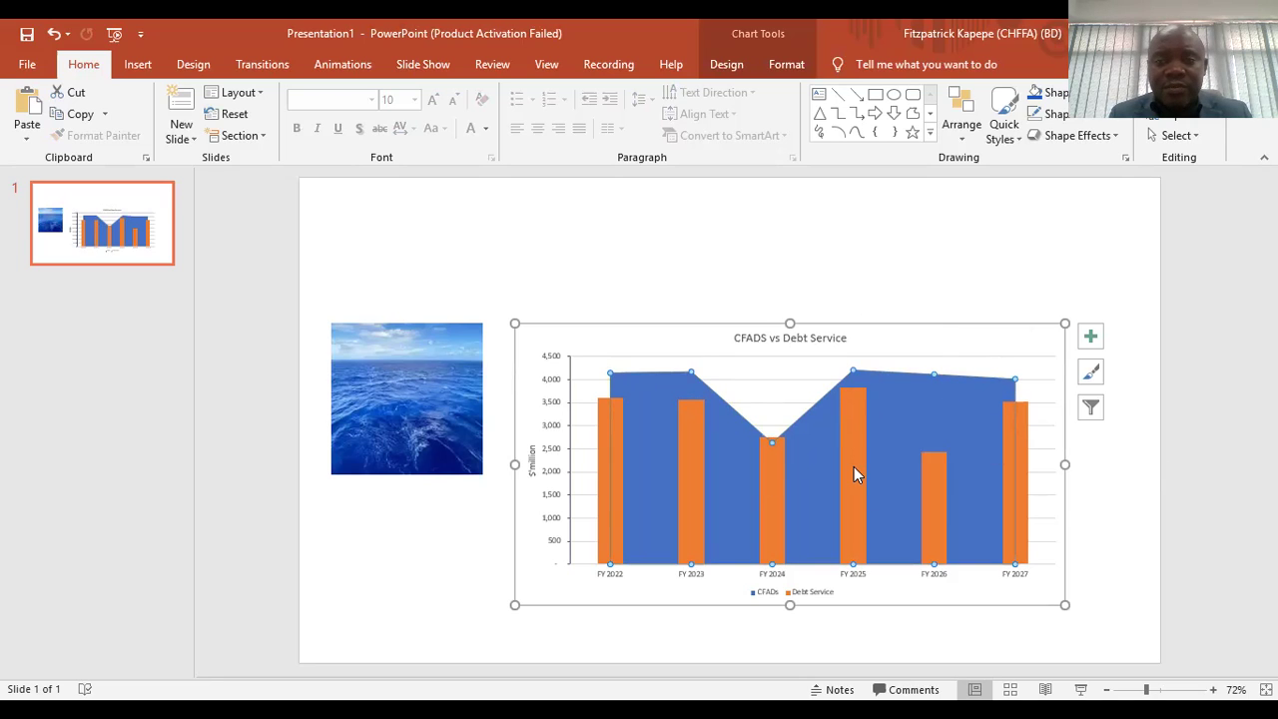
right_click(676, 390)
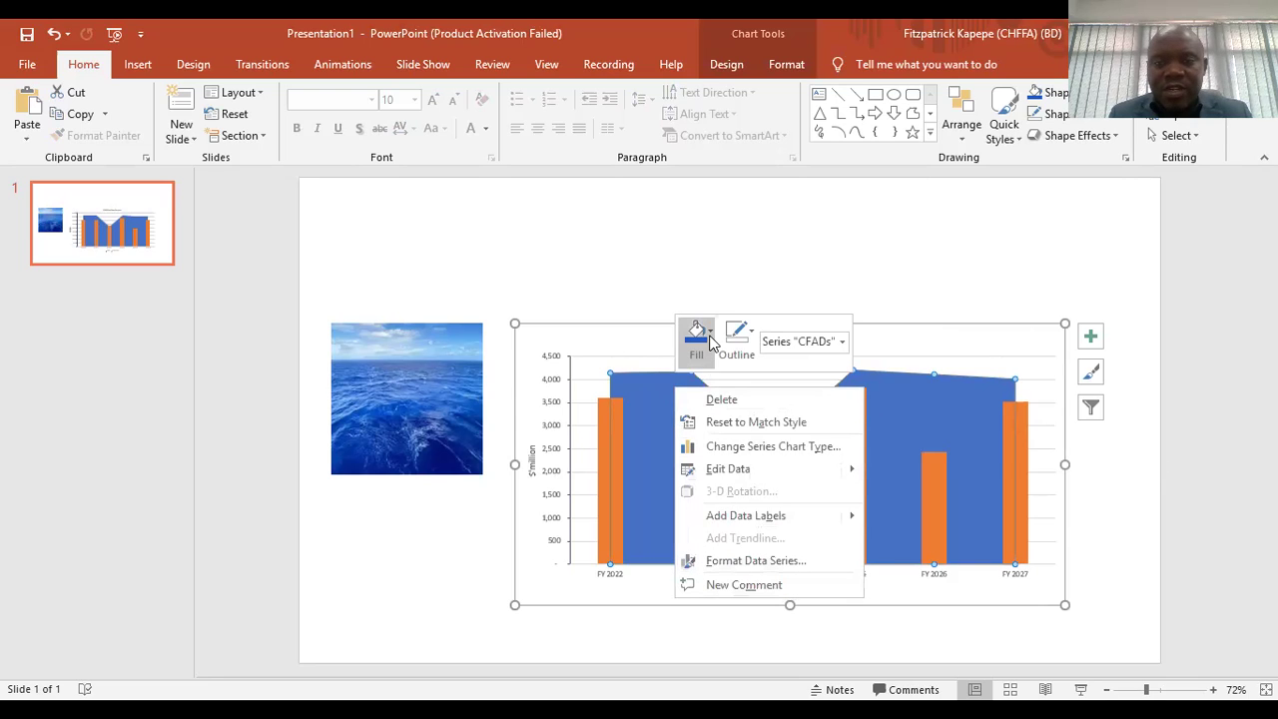
left_click(711, 339)
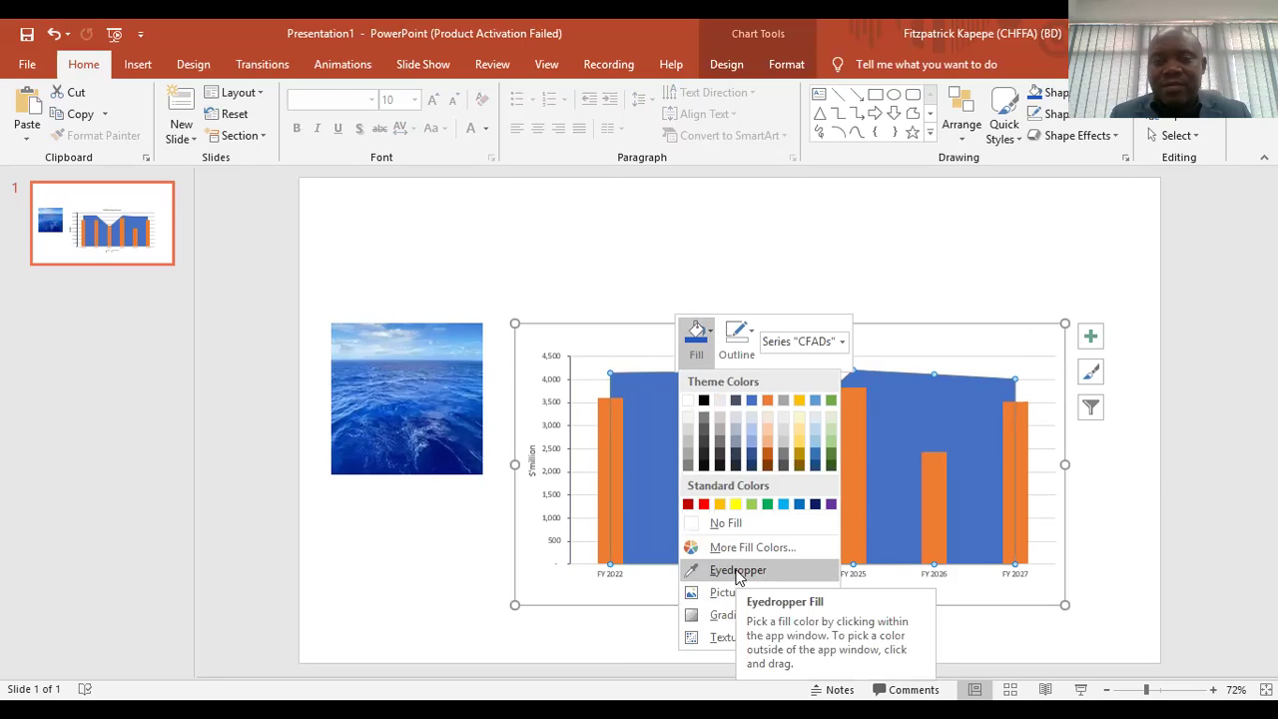
left_click(738, 574)
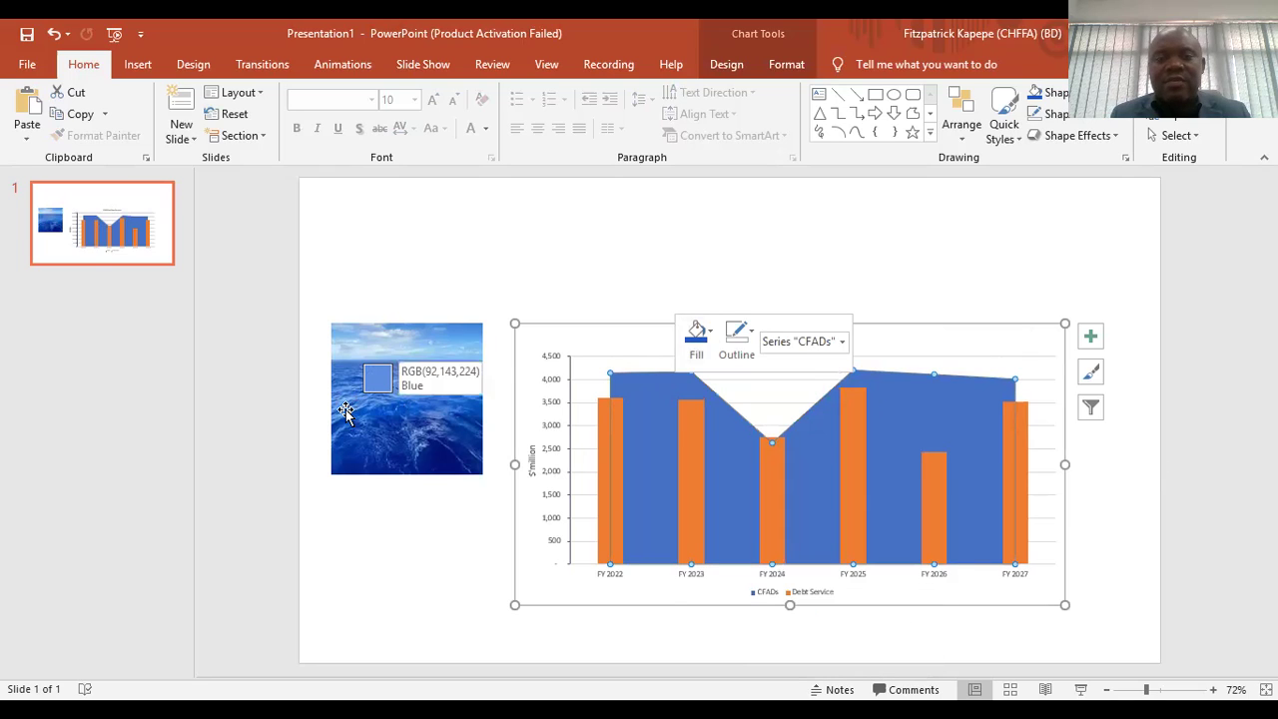
left_click(355, 404)
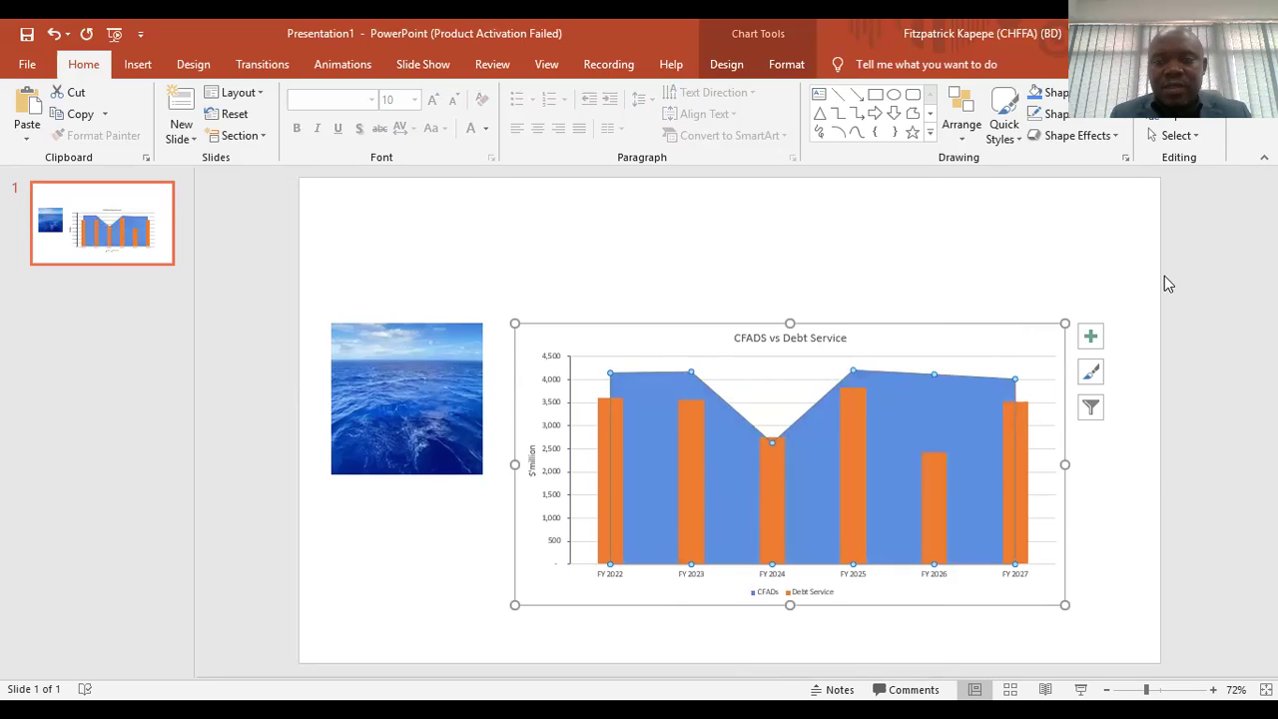
right_click(929, 397)
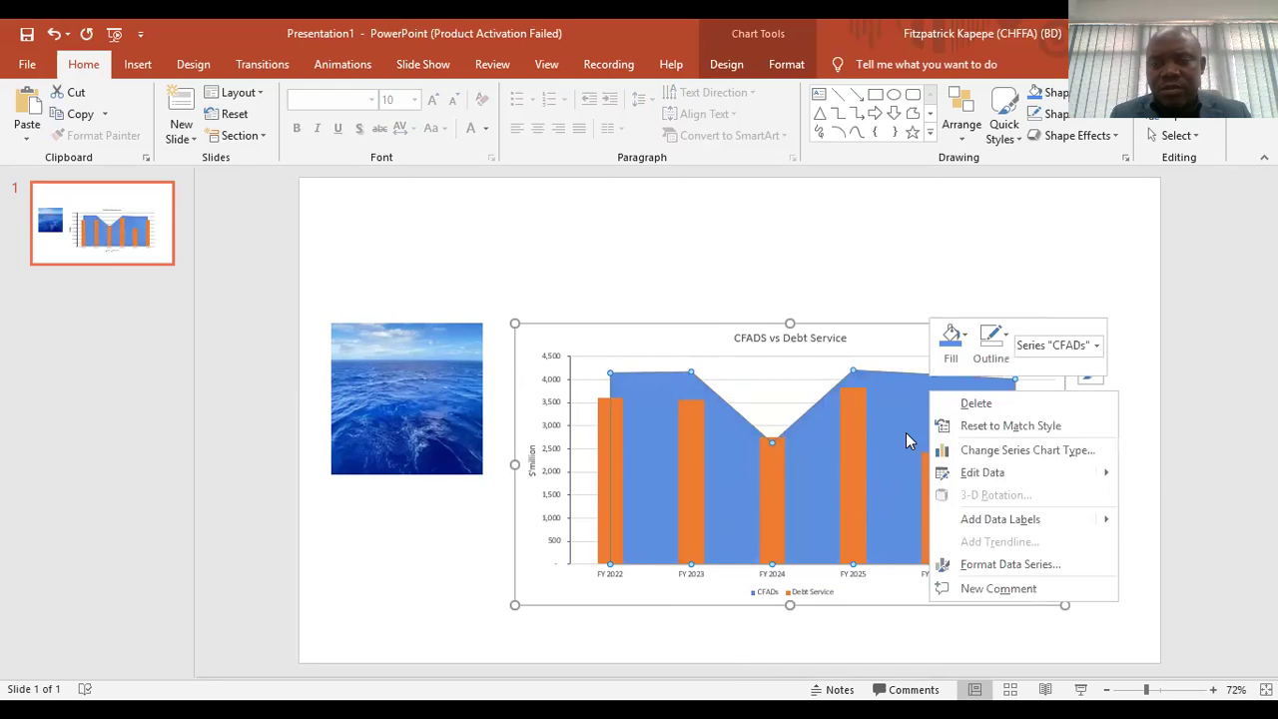
left_click(1032, 389)
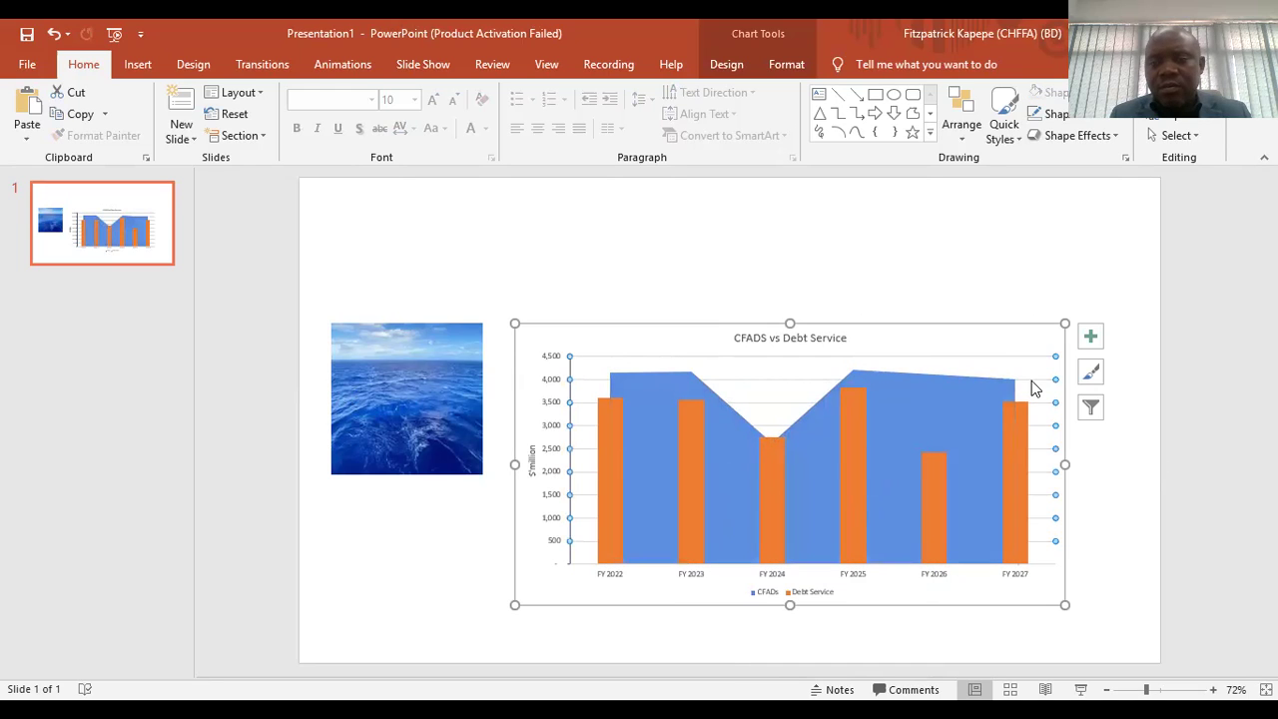
right_click(959, 413)
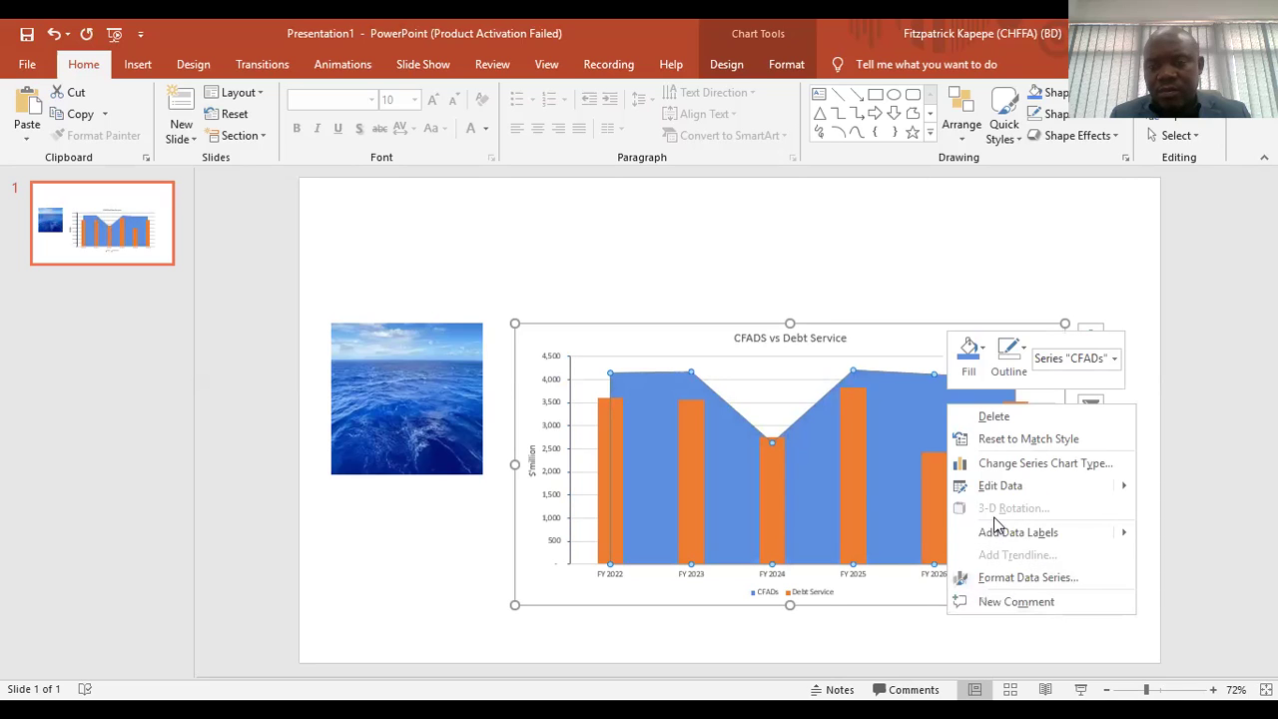
left_click(750, 336)
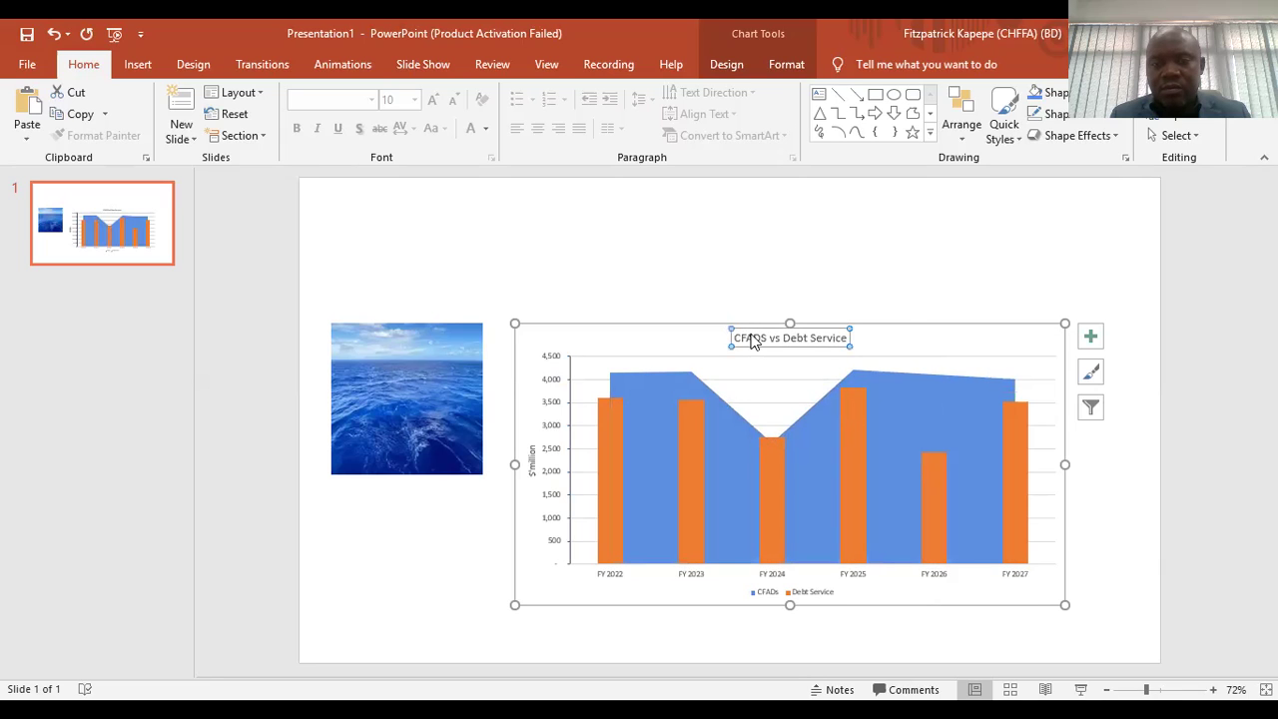
right_click(751, 335)
left_click(676, 397)
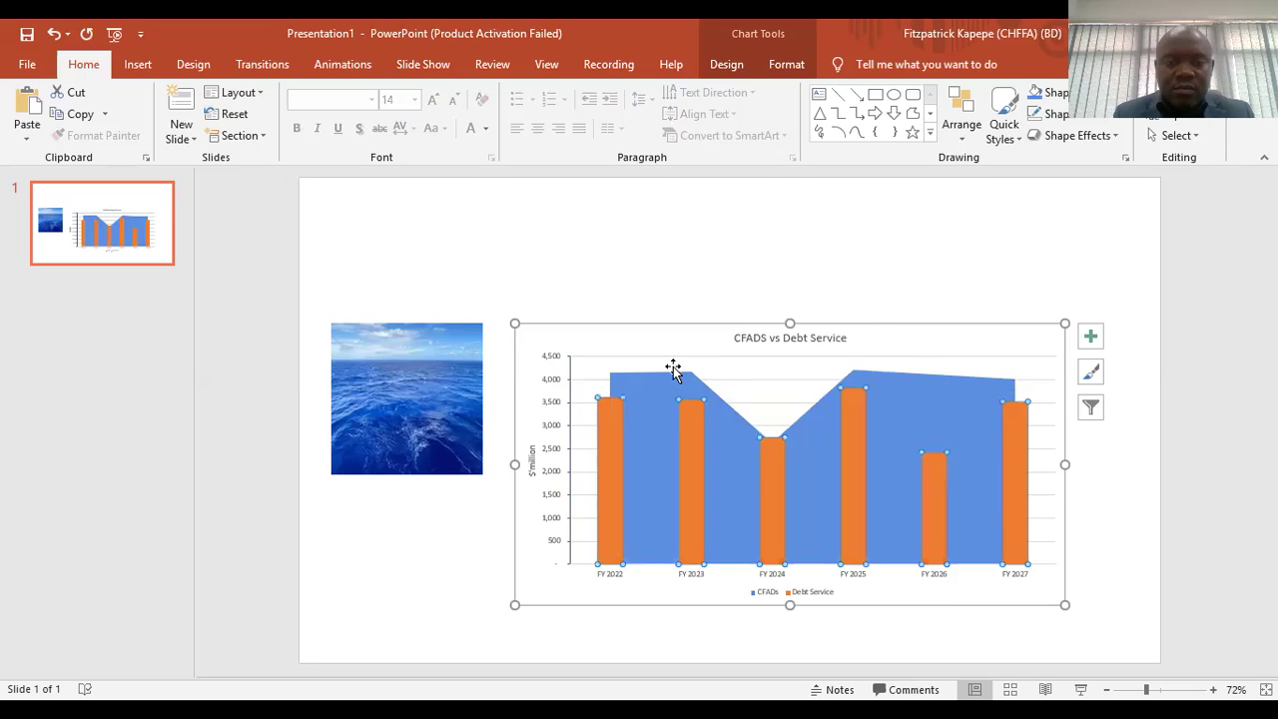
left_click(673, 365)
Open the formatting options of the CFADs area series and change its fill to Gradient fill.
left_click(643, 388)
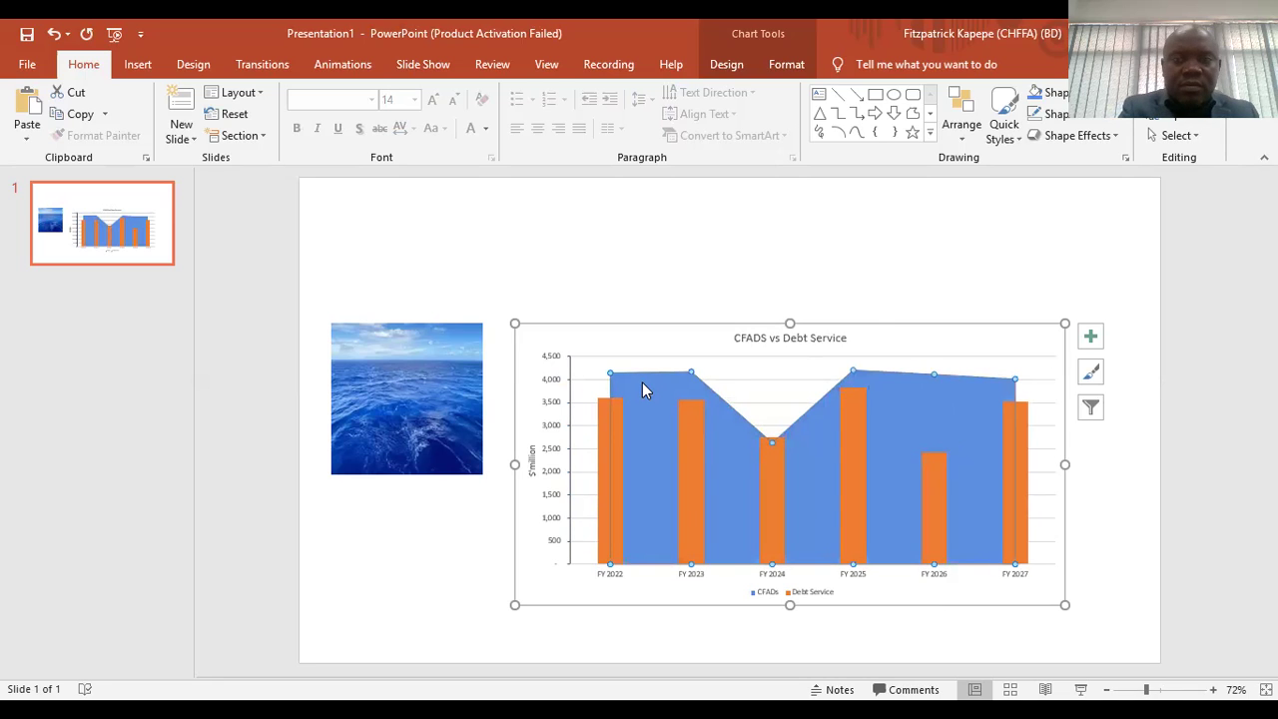
double_click(642, 383)
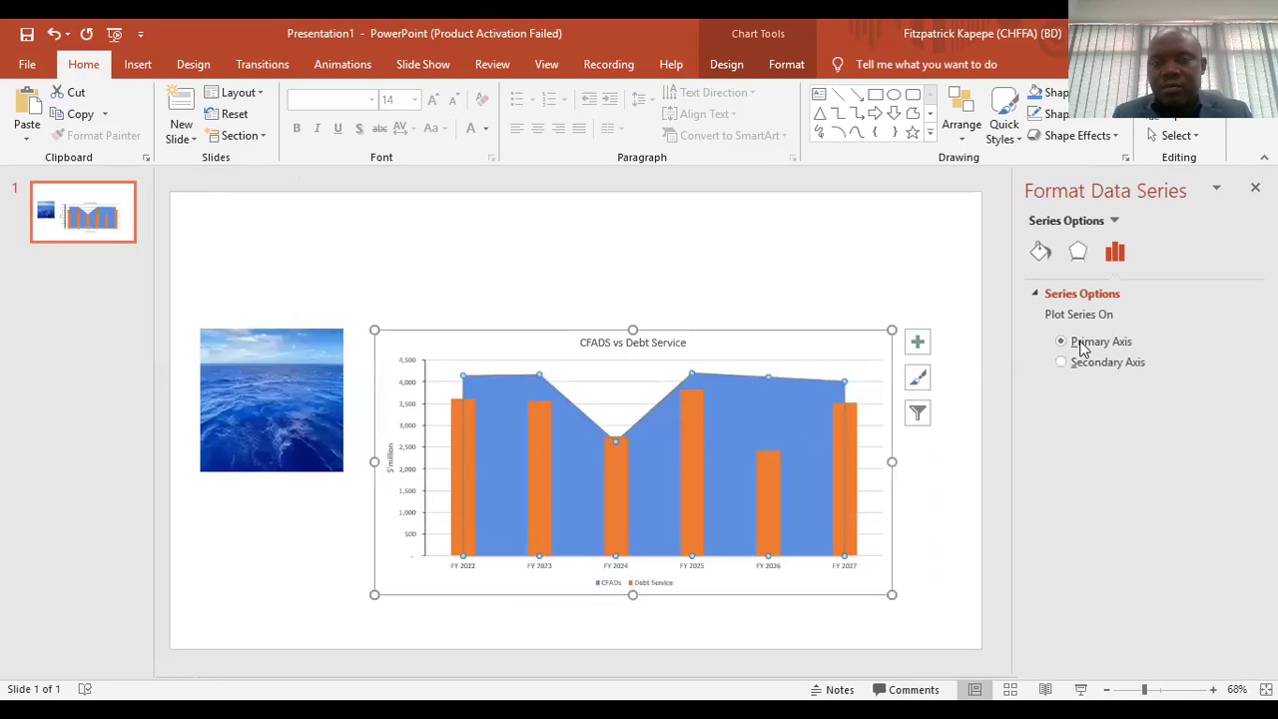
left_click(1040, 253)
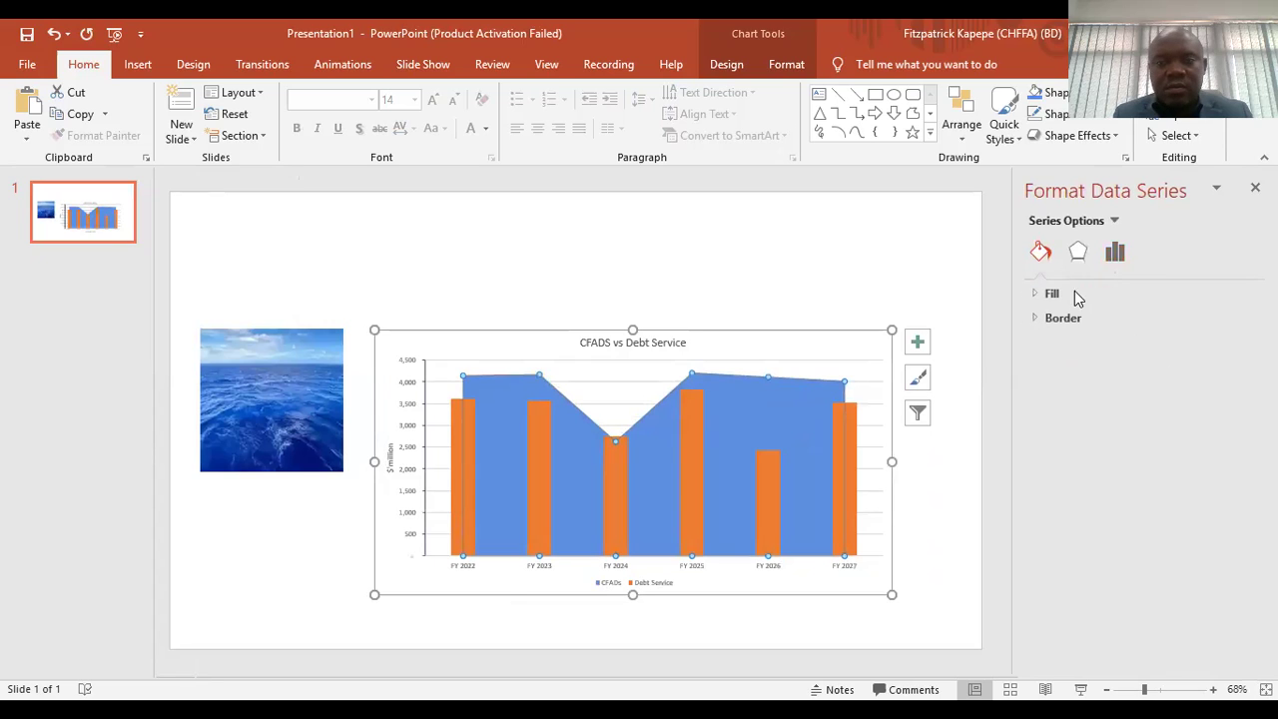
left_click(1062, 293)
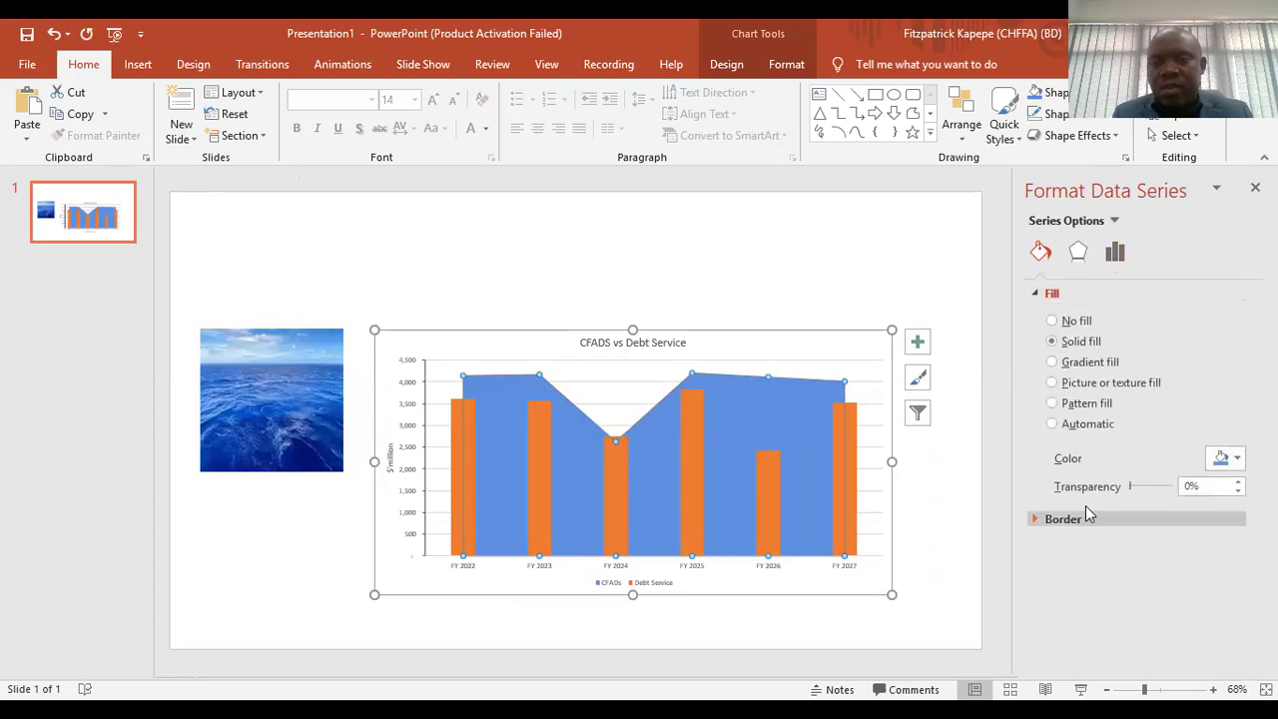
left_click(1054, 362)
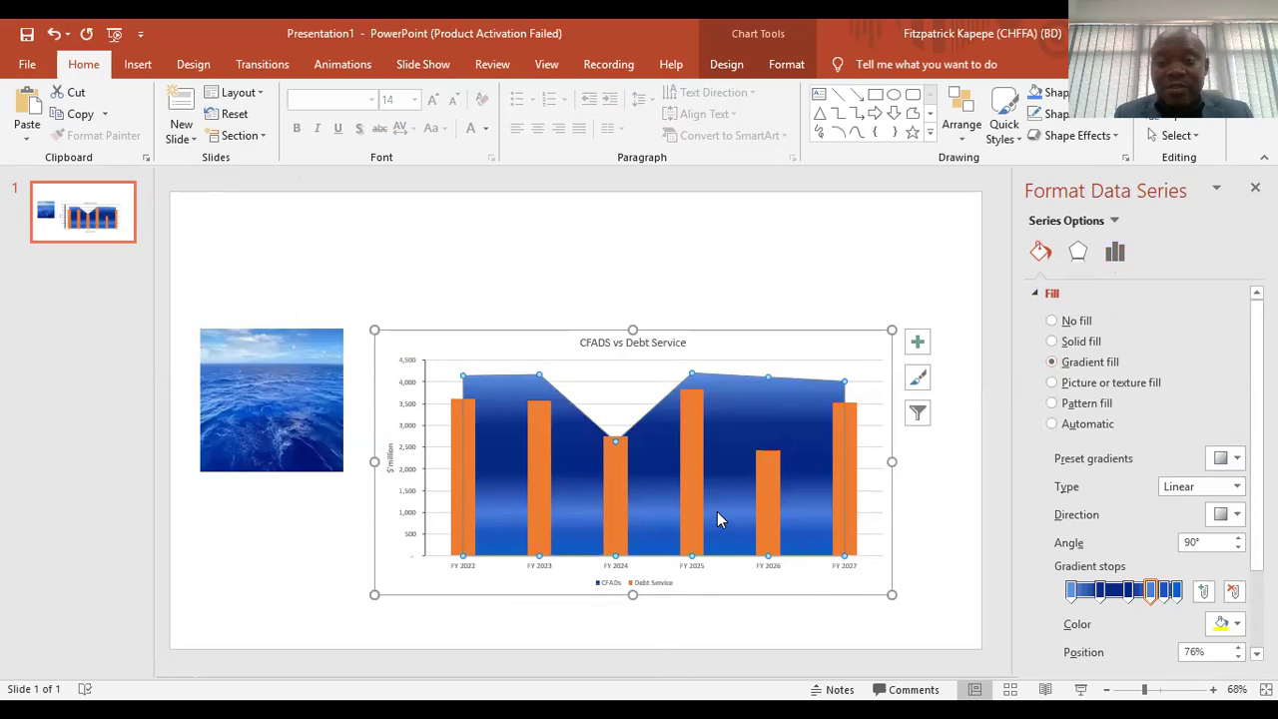
Recolour the CFADs gradient stop at 0% with a dark blue sampled from the lower edge of the ocean picture.
left_click(1074, 592)
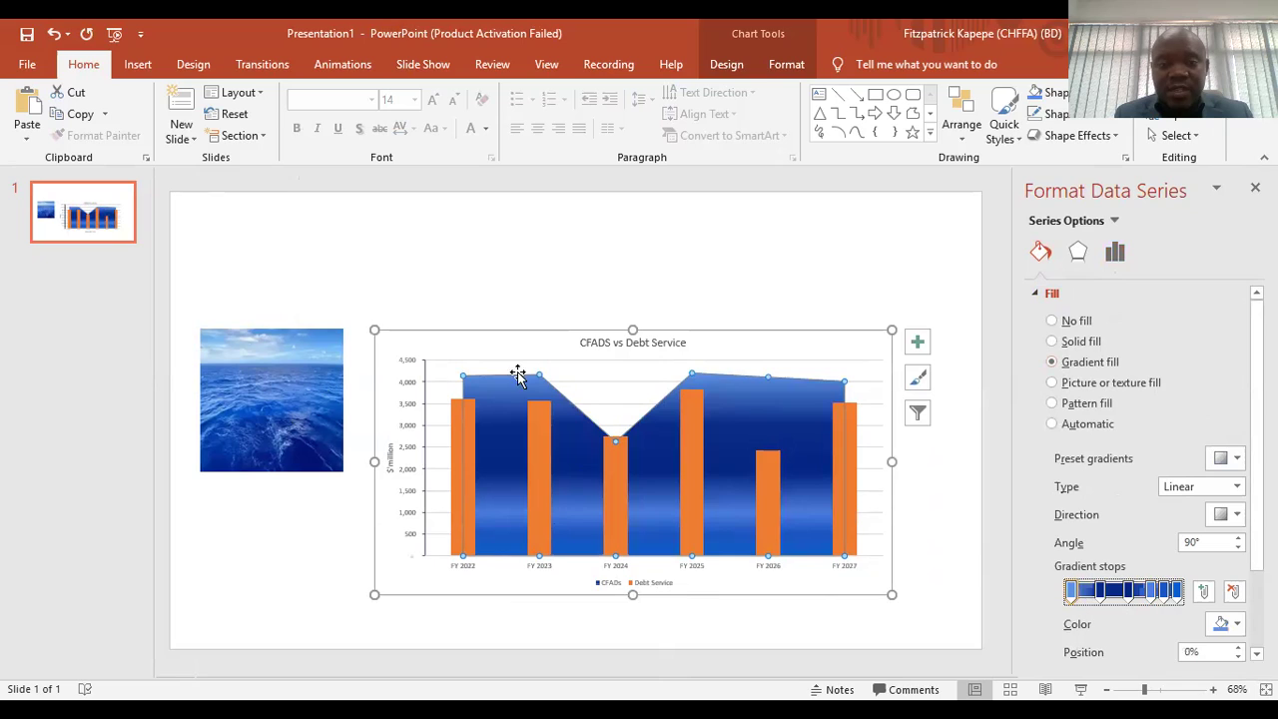
left_click(1238, 625)
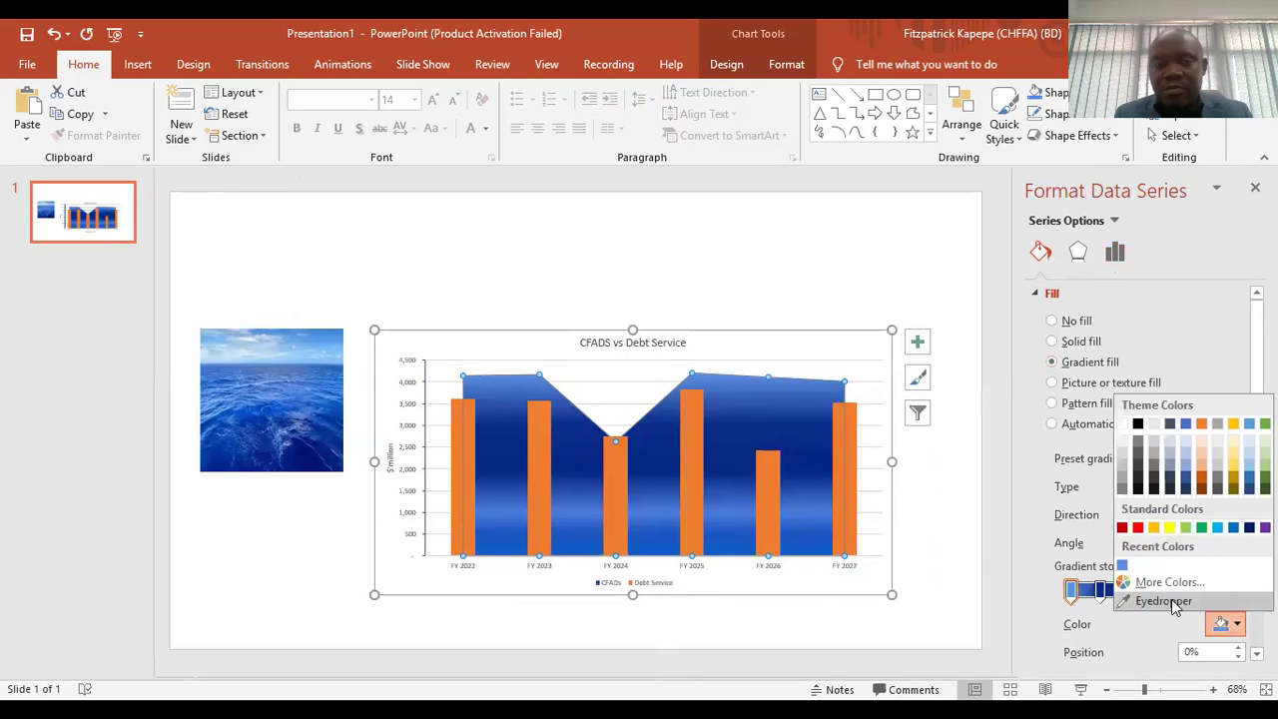
left_click(1171, 599)
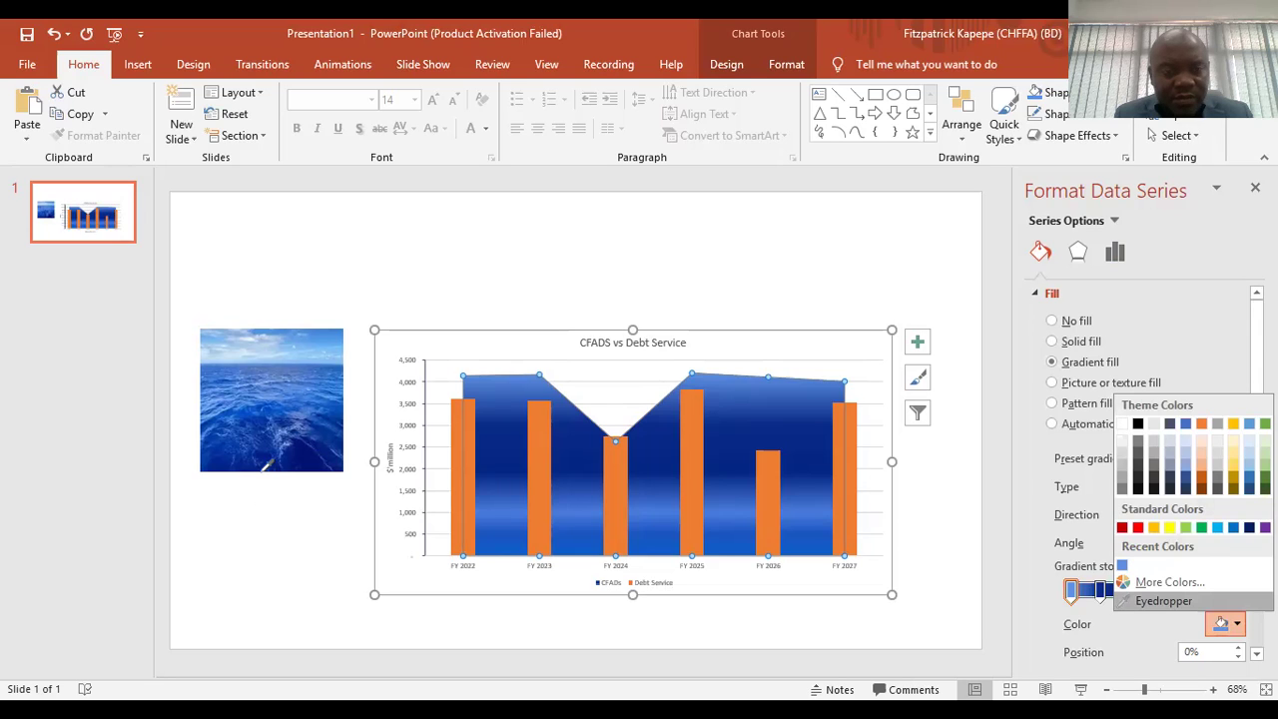
left_click(266, 464)
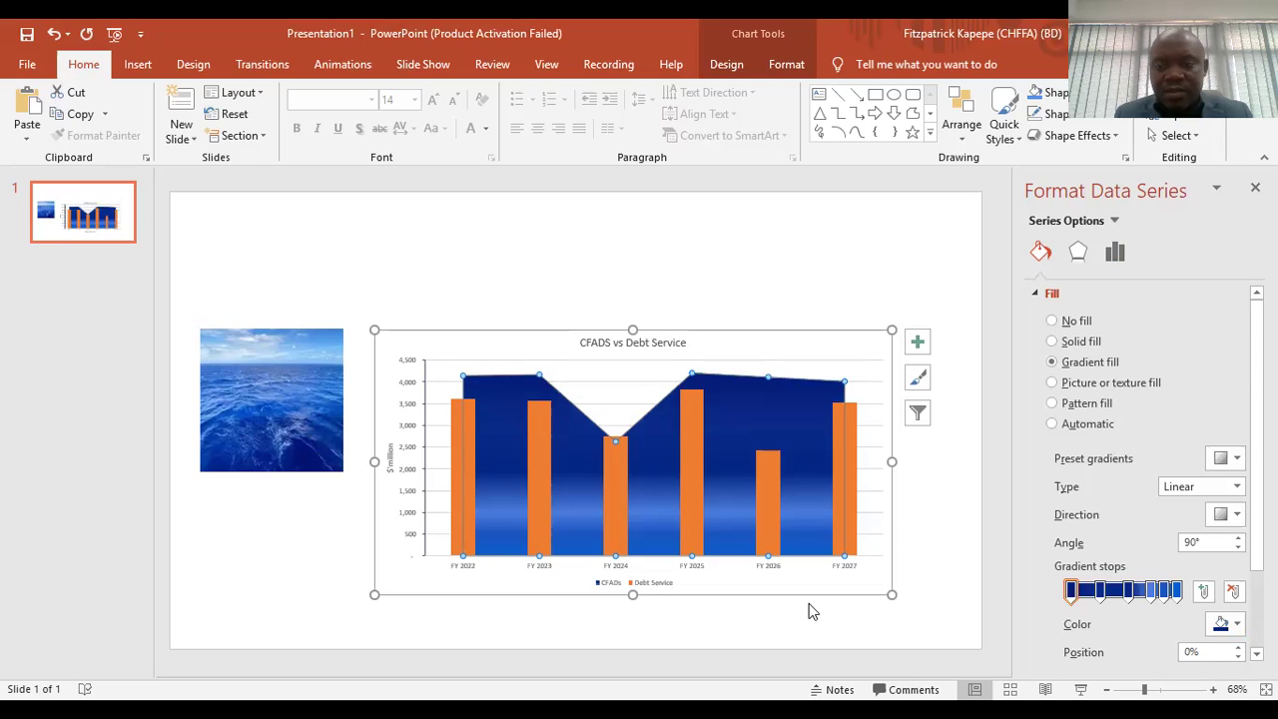
Recolour the CFADs gradient stop at 54% with a lighter blue sampled near the horizon of the ocean picture.
left_click(1128, 591)
left_click(1238, 625)
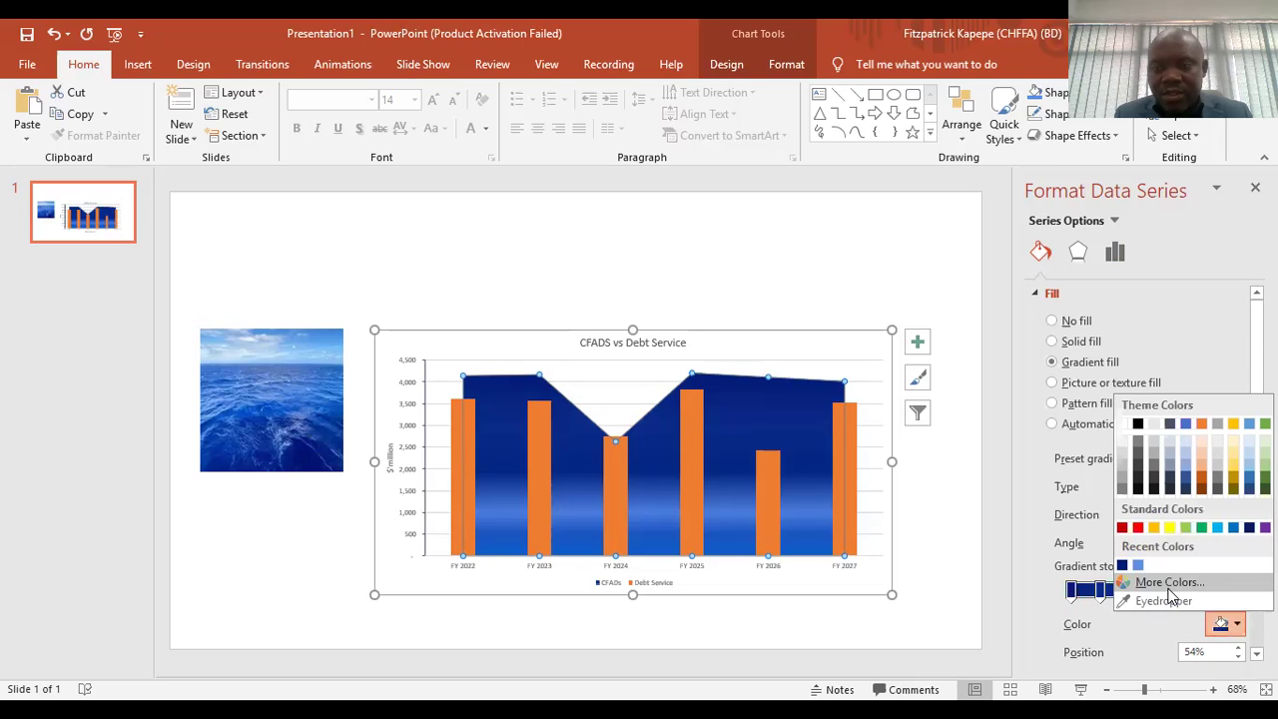
left_click(1166, 603)
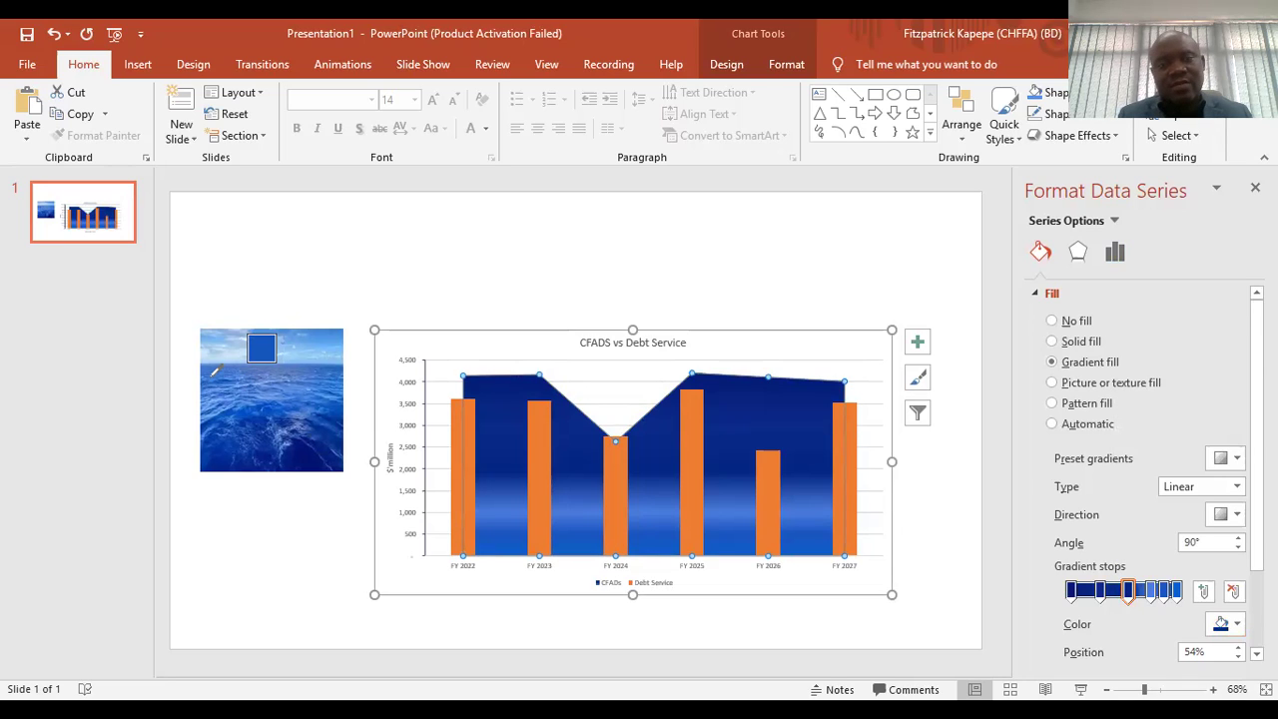
left_click(212, 372)
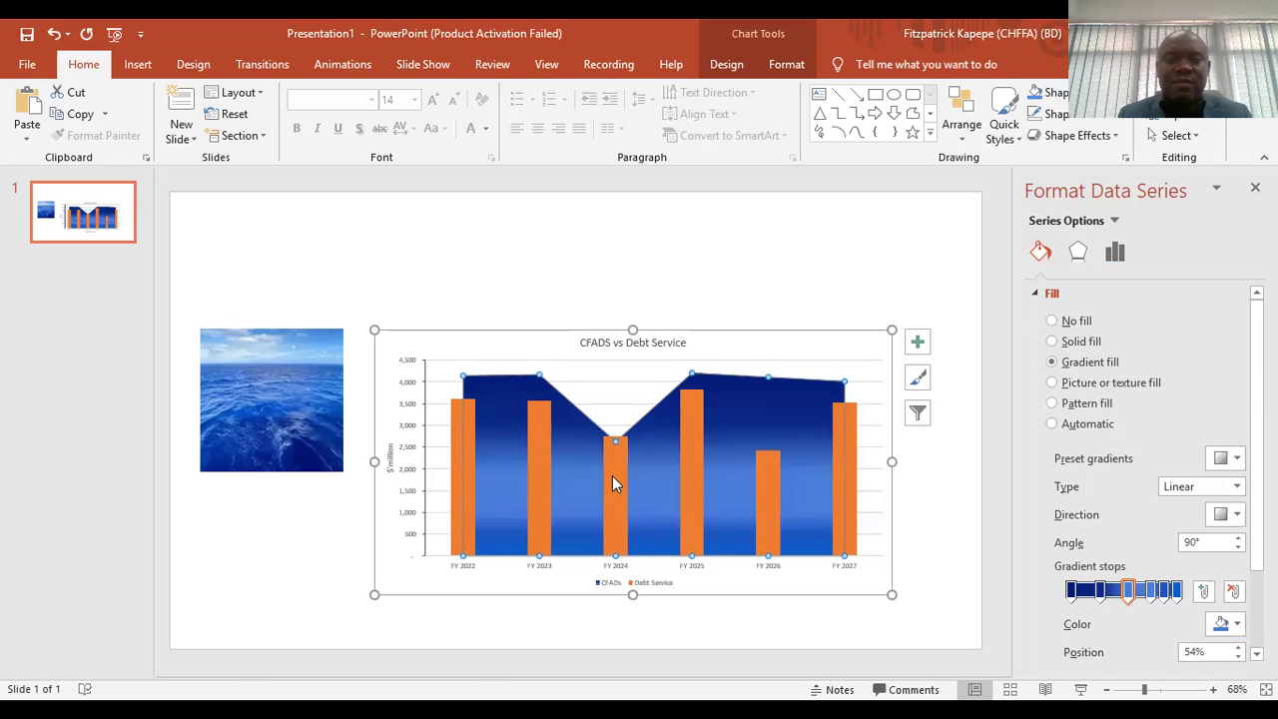
left_click(967, 466)
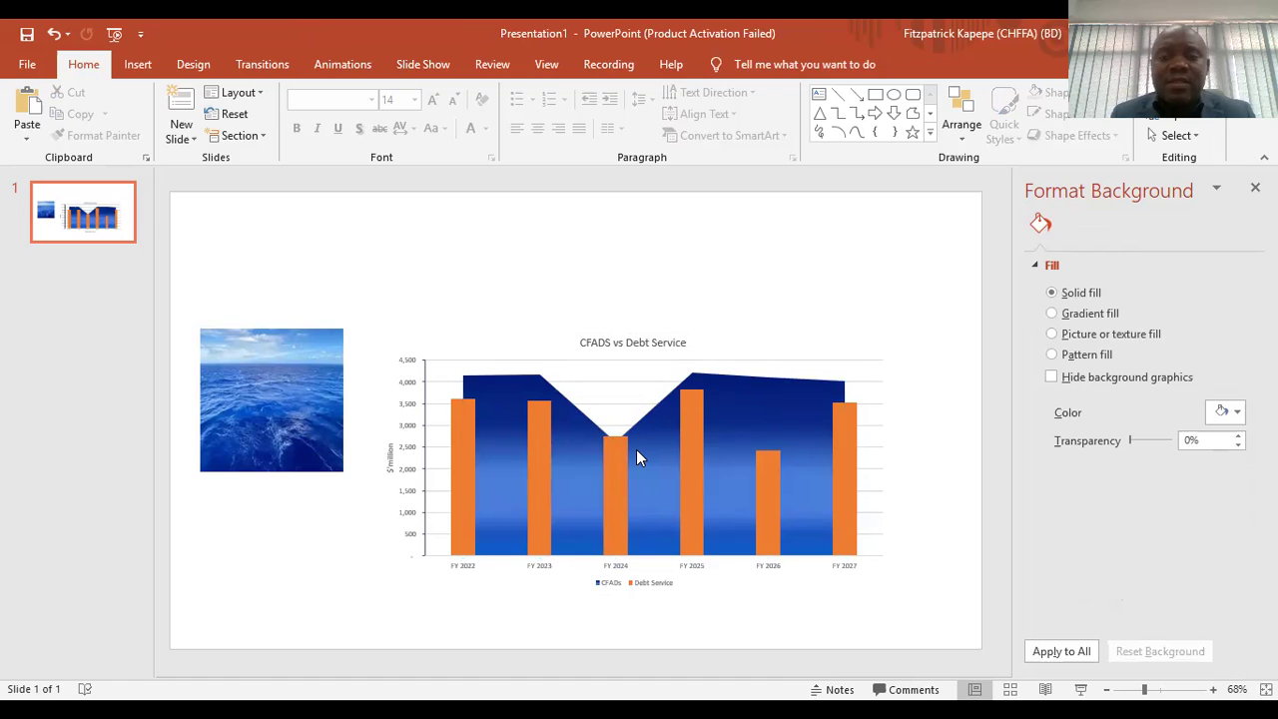
right_click(771, 388)
key("Escape")
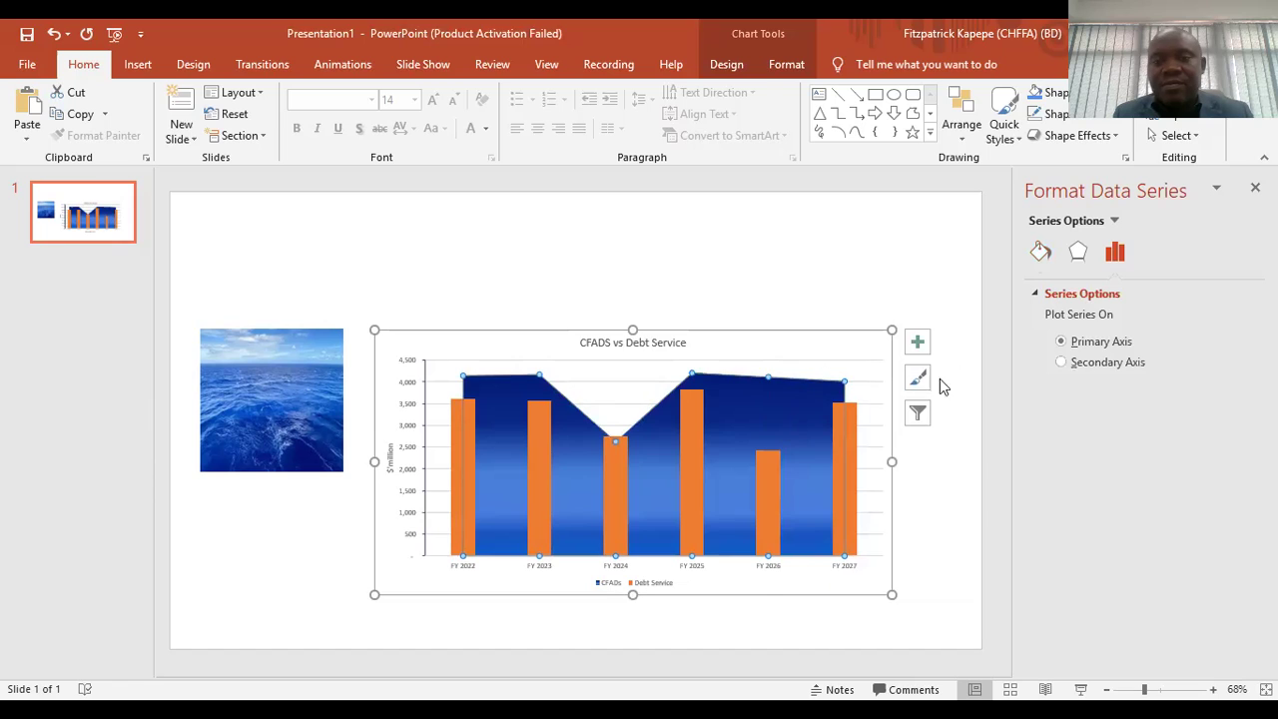
left_click(1041, 252)
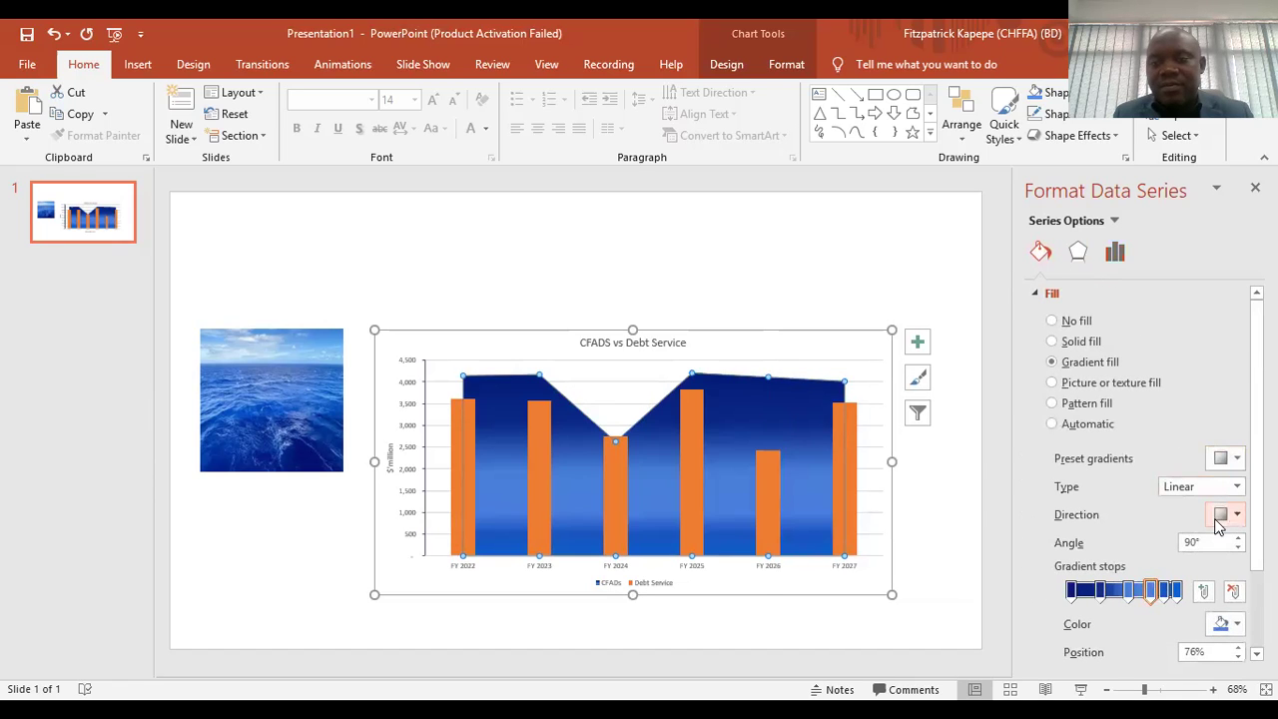
left_click(1237, 625)
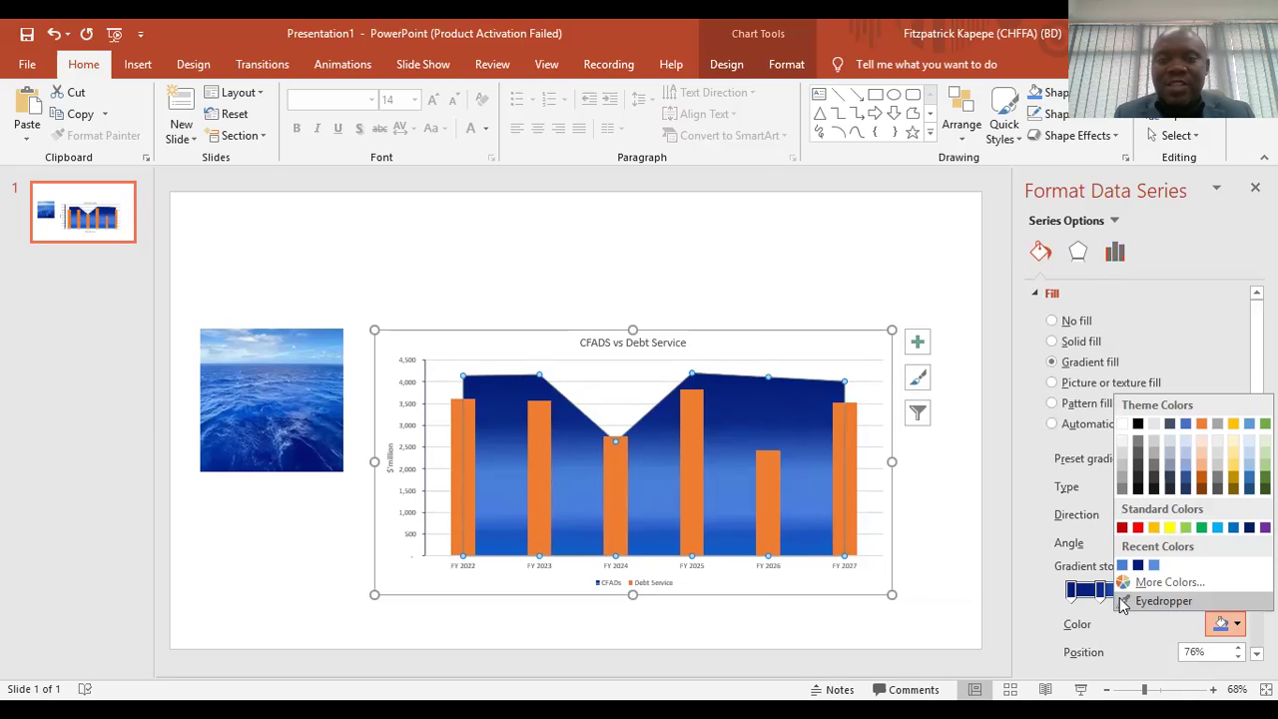
left_click(936, 497)
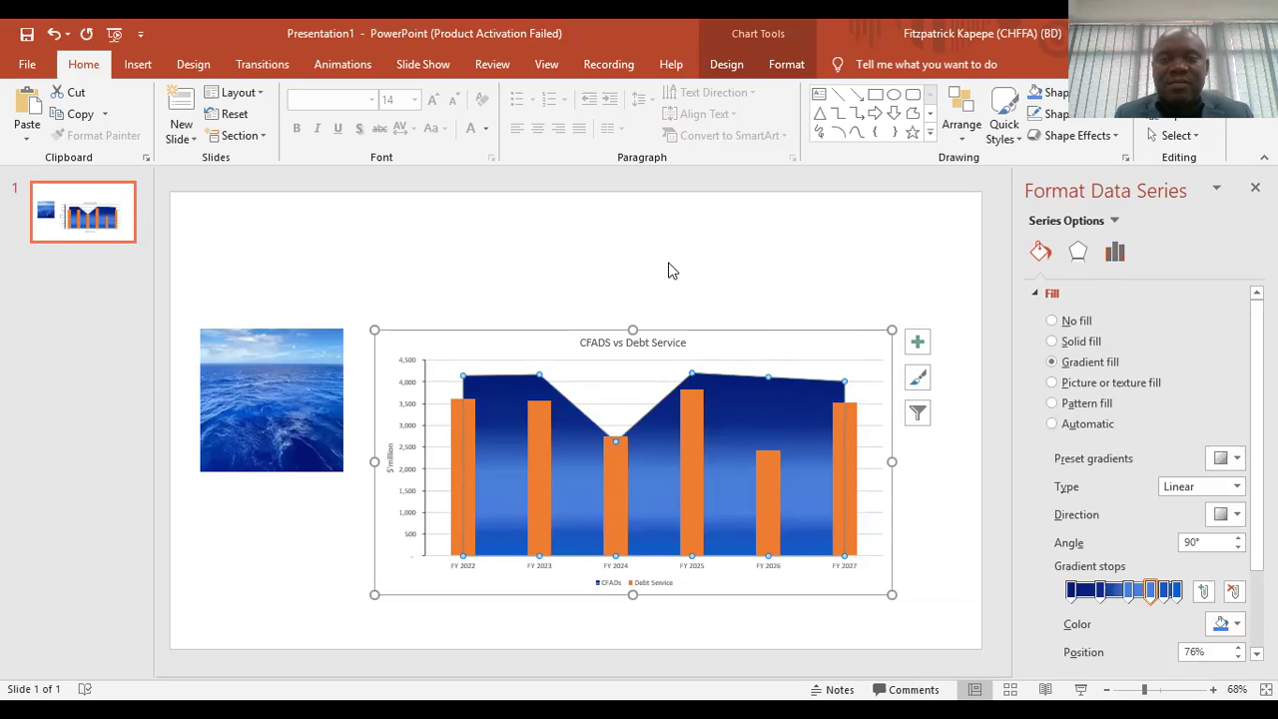
Delete the ocean picture and enlarge the chart to span the slide's full width and nearly its full height.
left_click(295, 367)
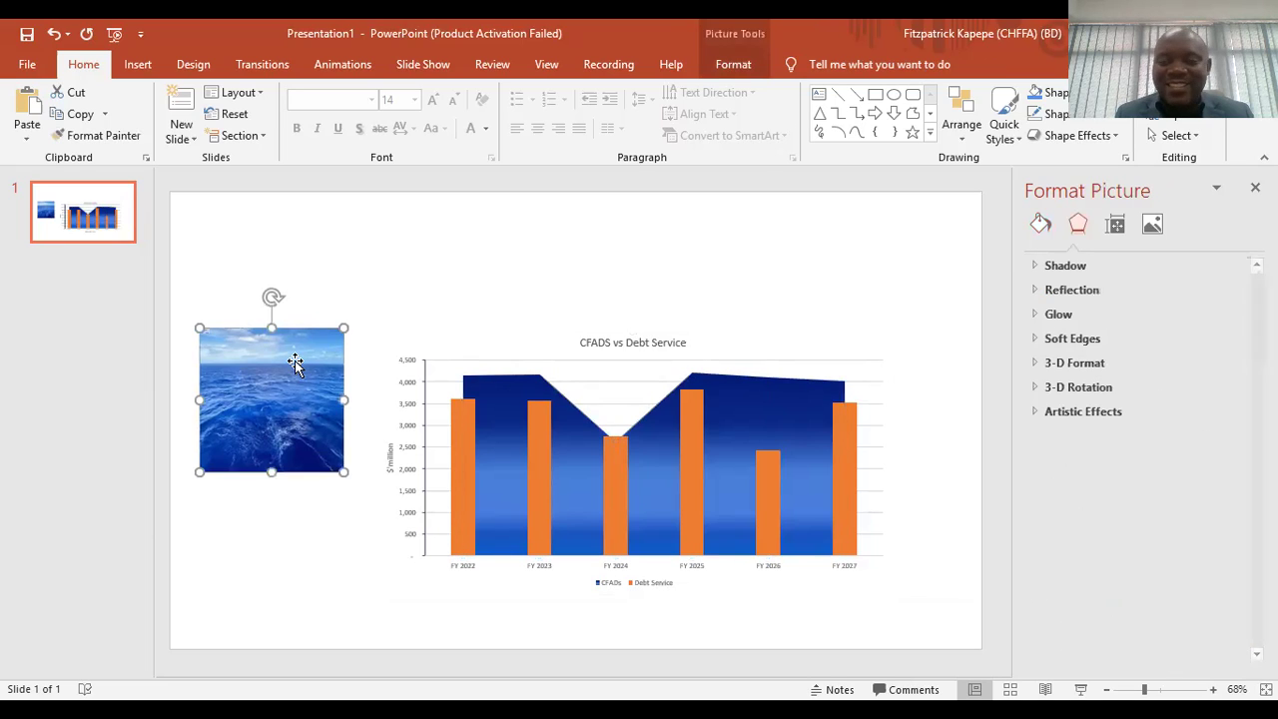
key("Delete")
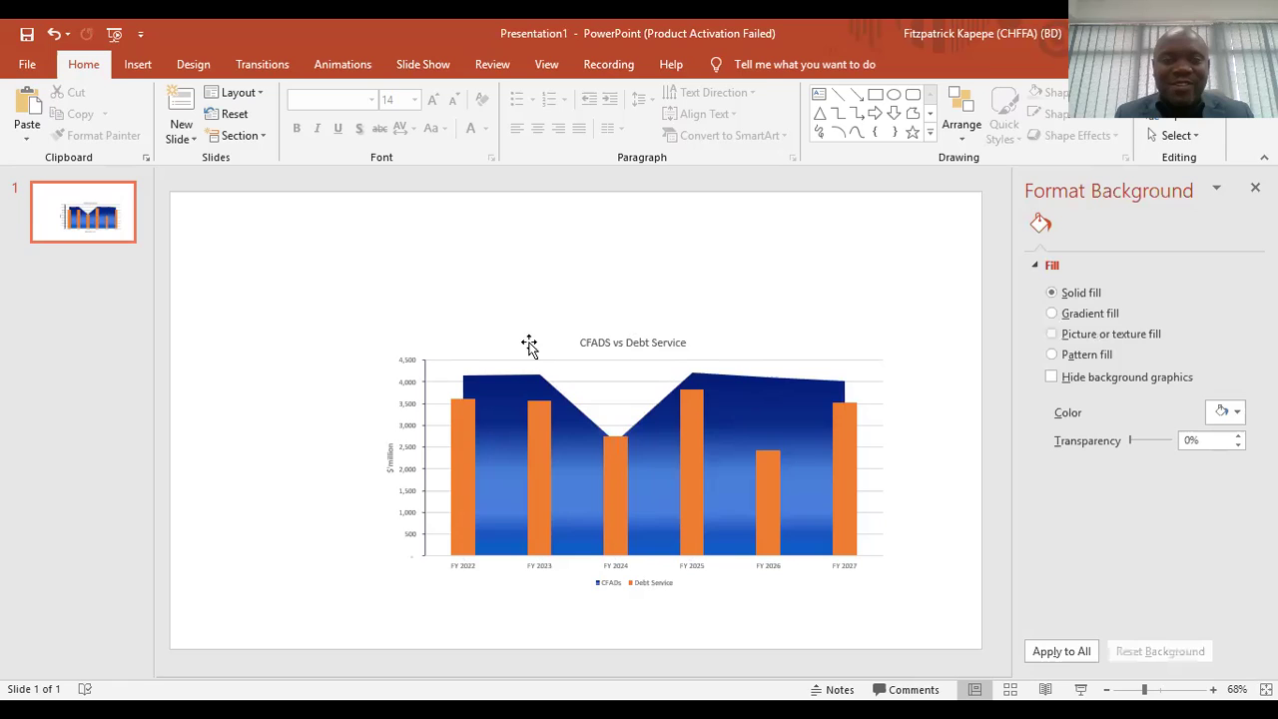
left_click(611, 345)
left_click_drag(630, 331, 620, 192)
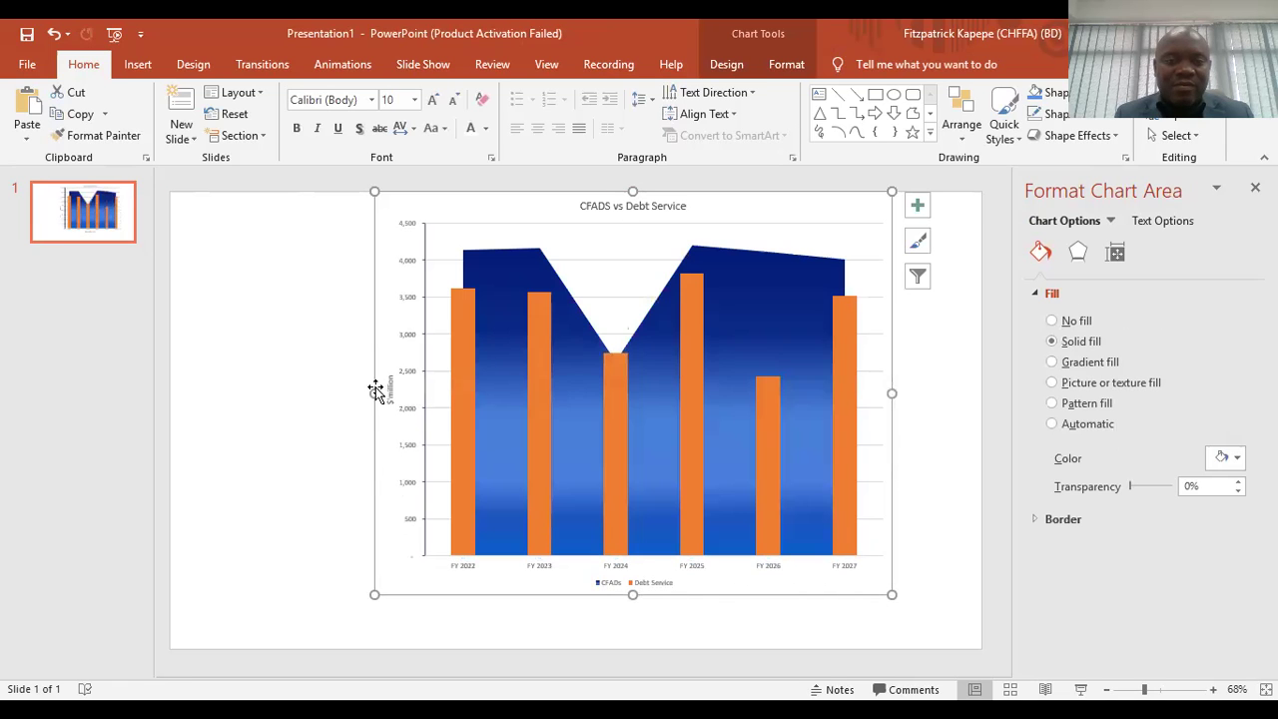
left_click_drag(376, 389, 175, 396)
left_click_drag(688, 605, 979, 647)
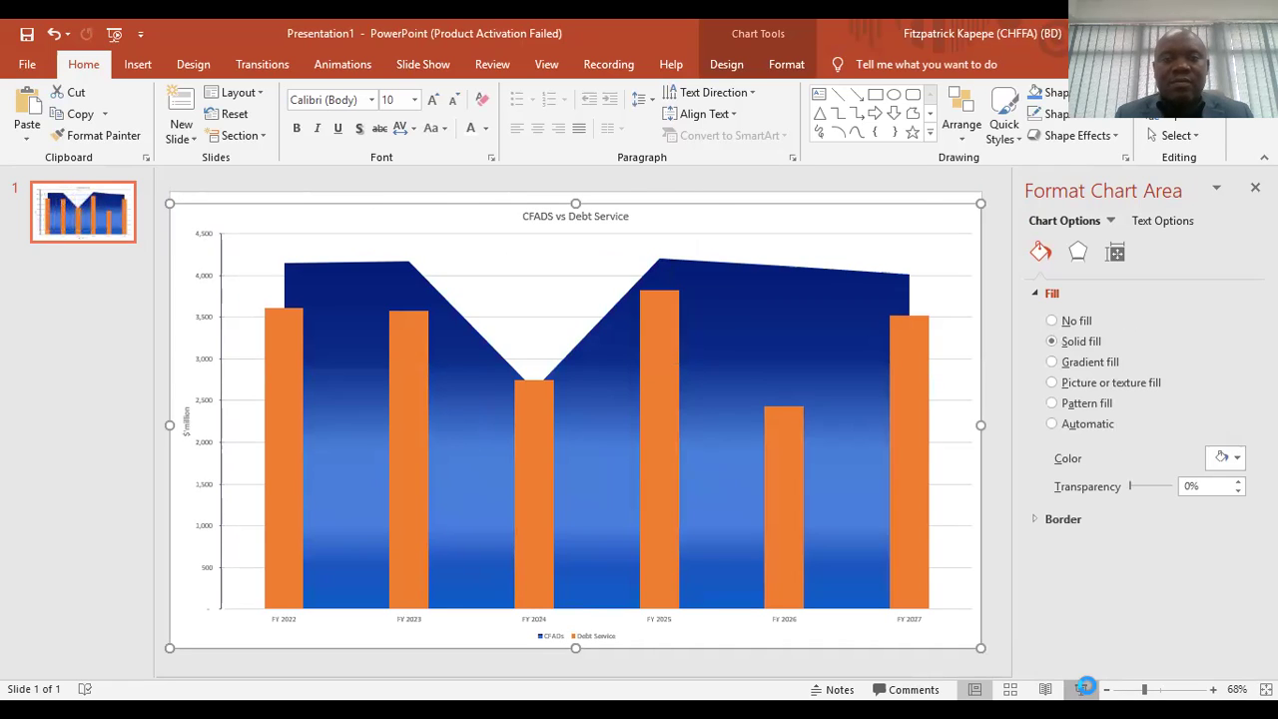